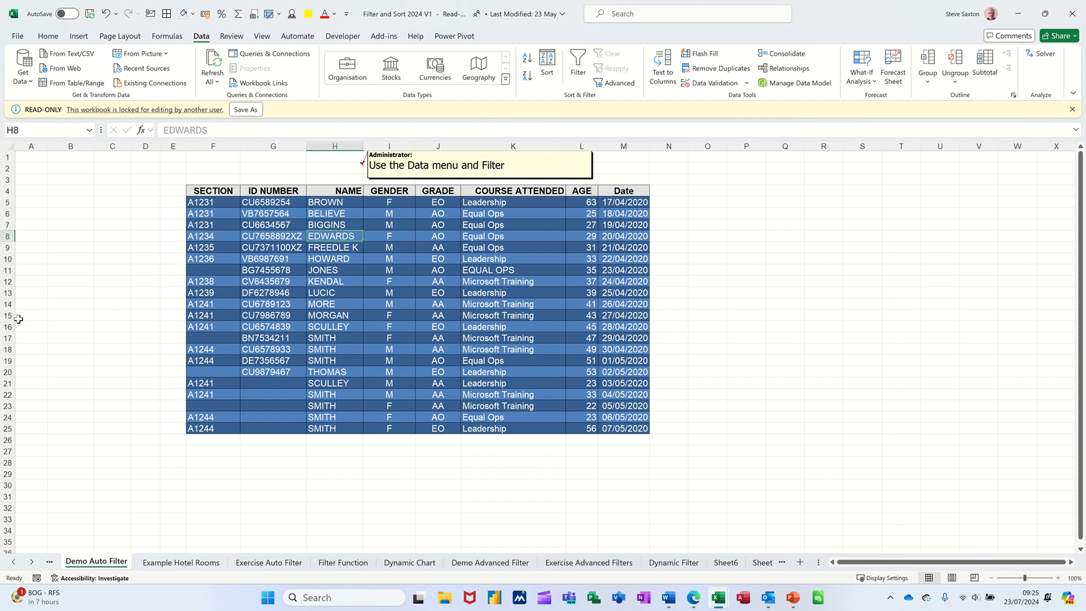
Step: Remove the fill colour from the data rows F5:M25 and set their font colour to Automatic
left_click(403, 295)
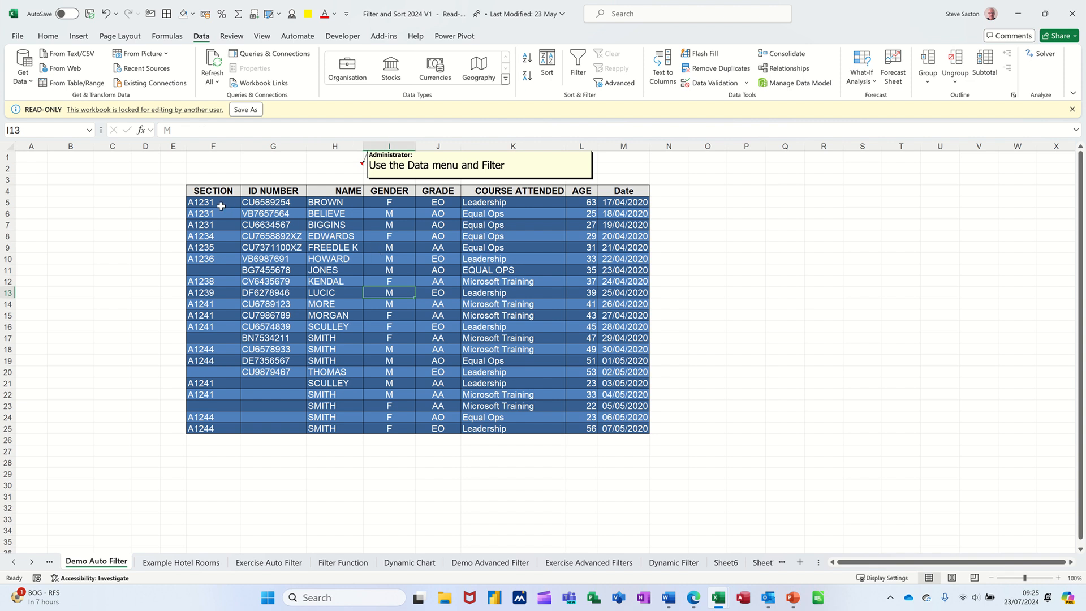
left_click_drag(208, 202, 623, 430)
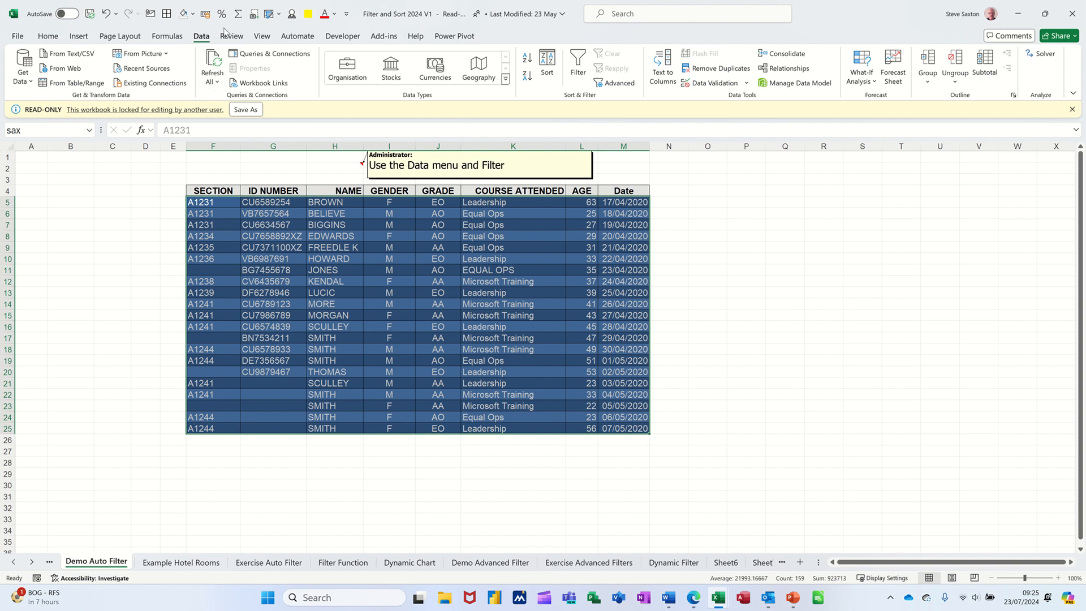
left_click(48, 36)
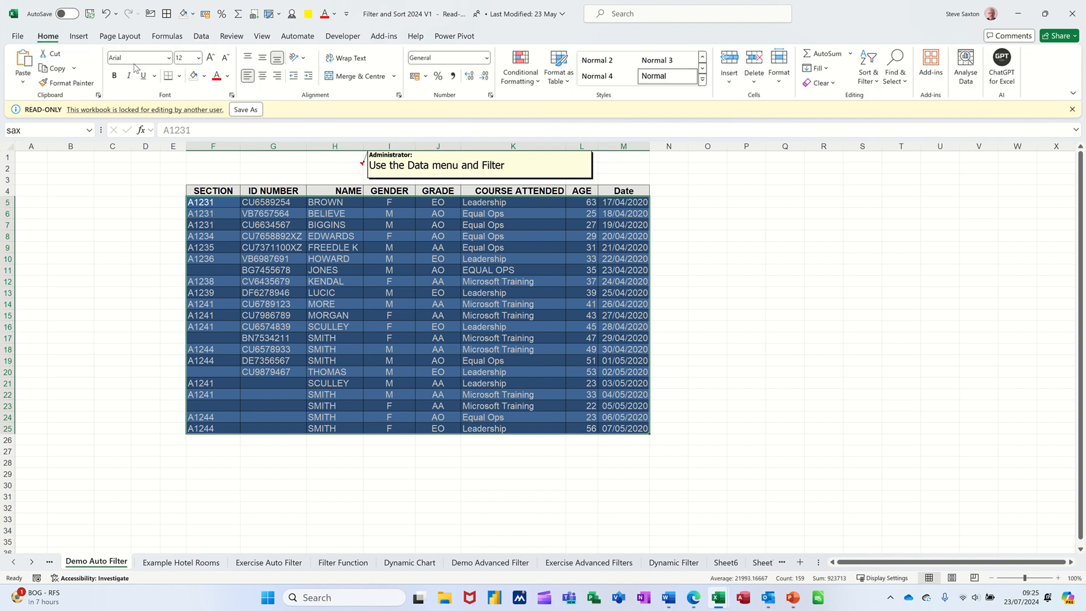
left_click(196, 78)
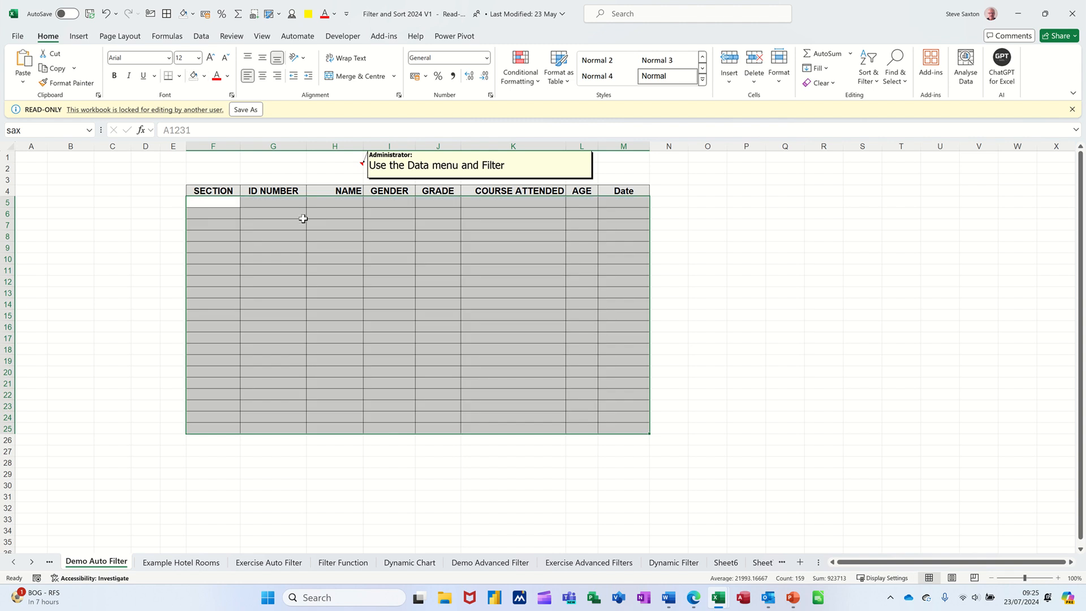
left_click(227, 76)
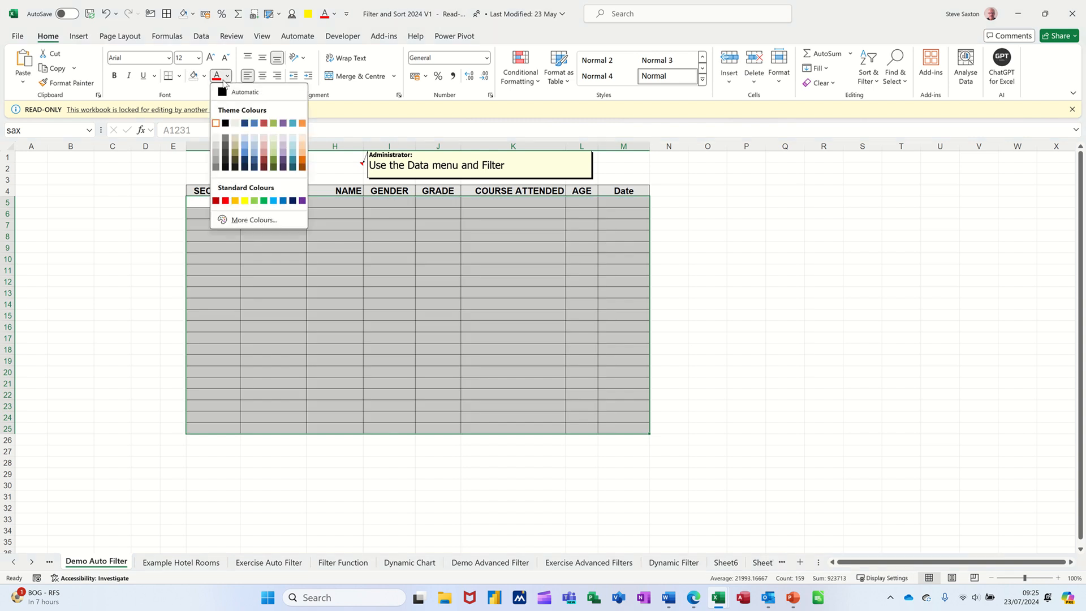
left_click(222, 94)
Step: Format the range F4:M25 as a table with headers, using the green style in the second Medium row
left_click(390, 247)
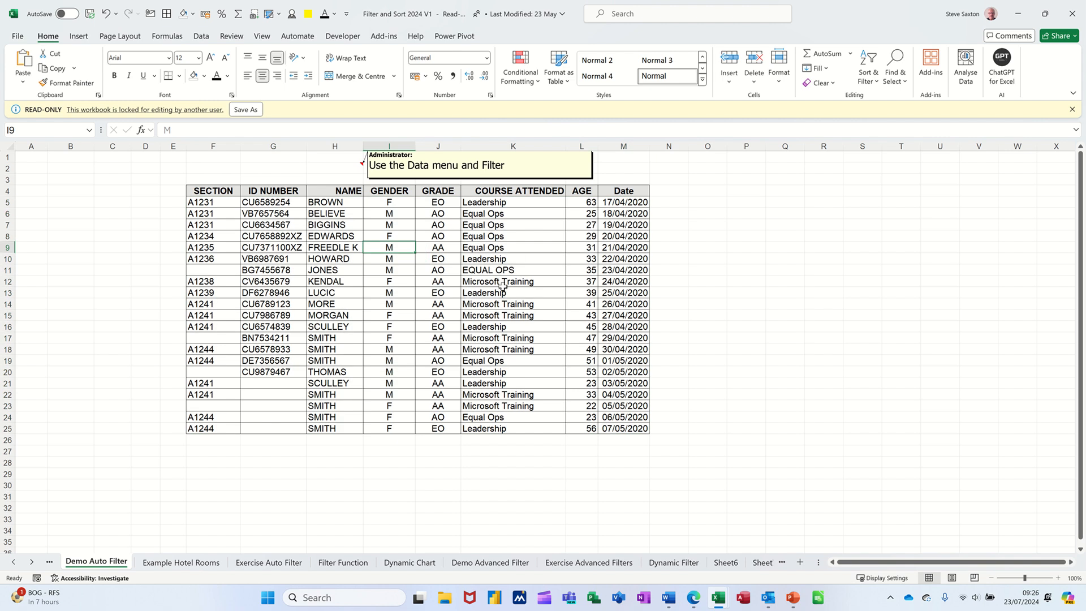
left_click(566, 83)
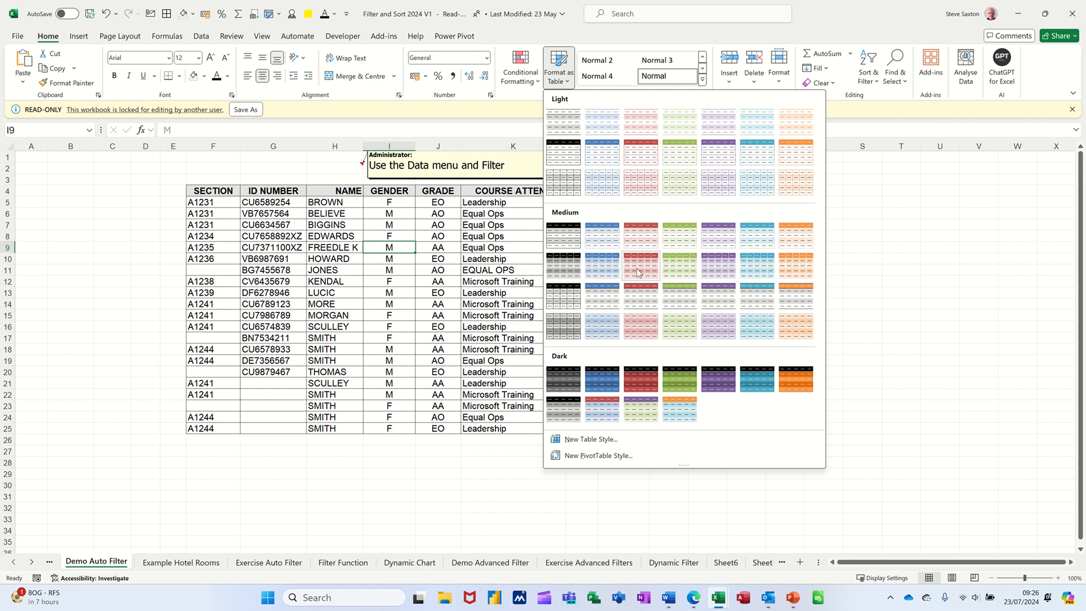
left_click(667, 266)
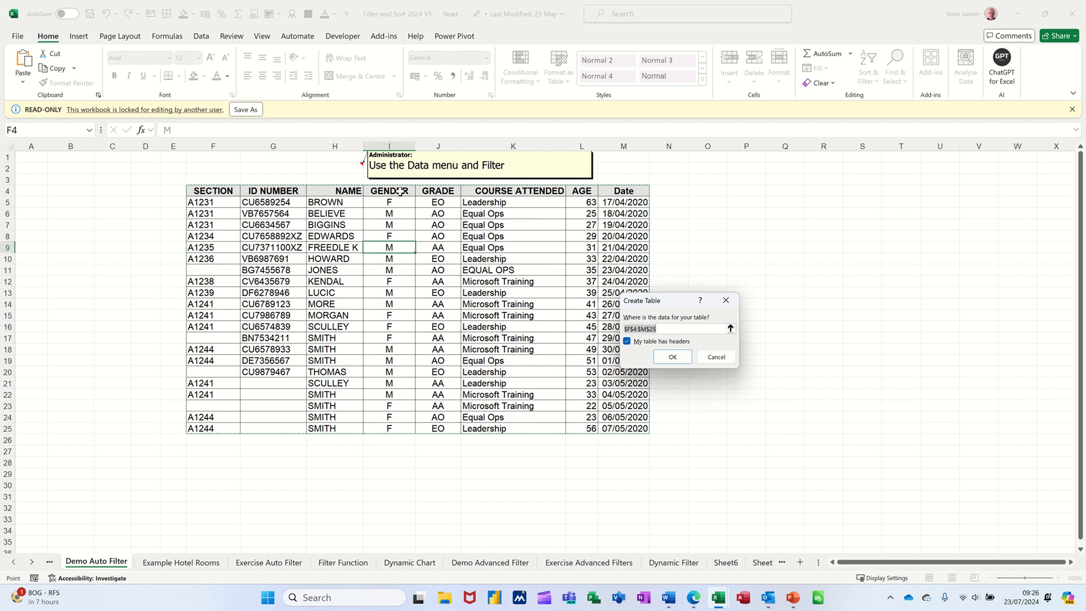
left_click(673, 357)
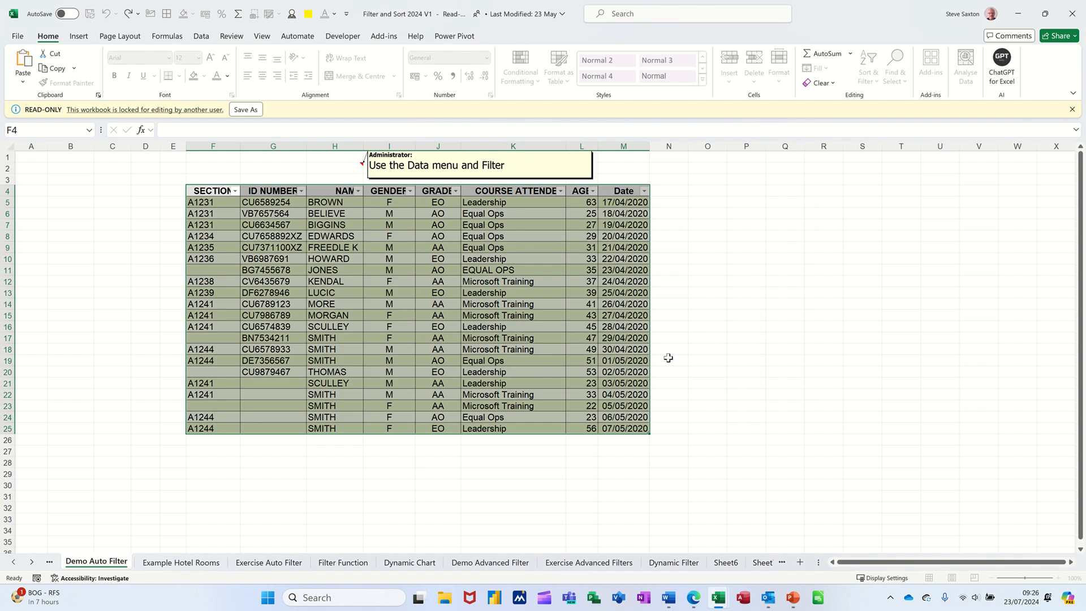
left_click(436, 283)
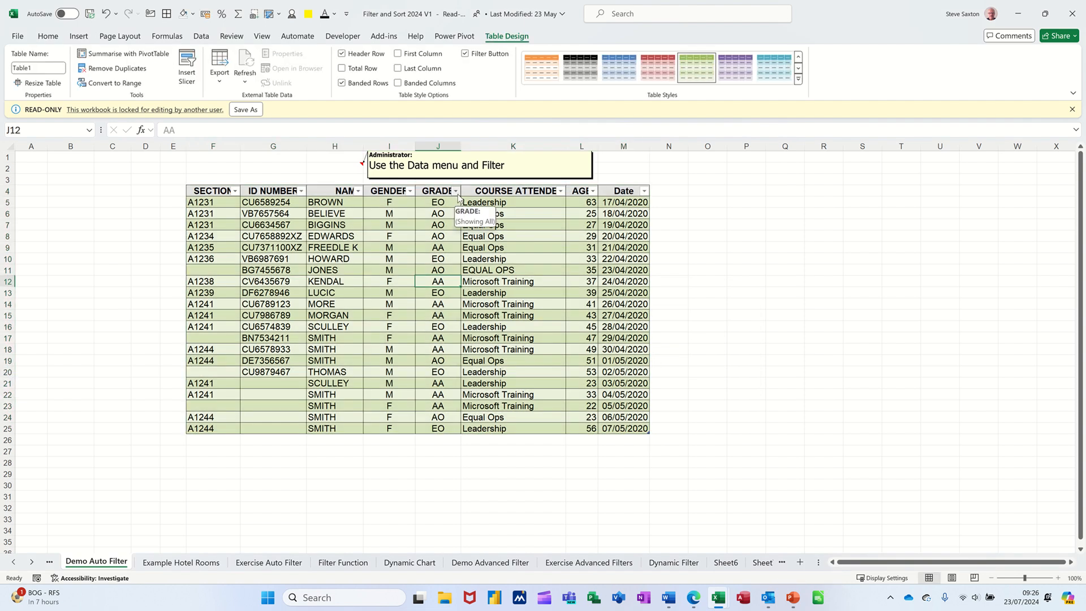
Step: Examine the sort and filter options of the COURSE ATTENDED column without applying any
left_click(456, 192)
left_click(458, 196)
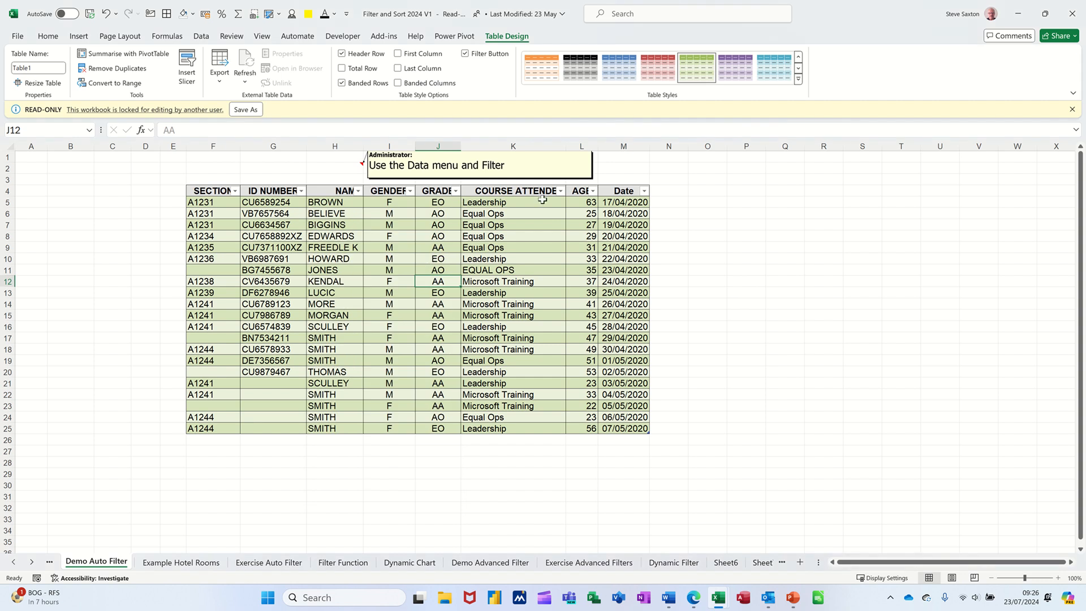
left_click(561, 192)
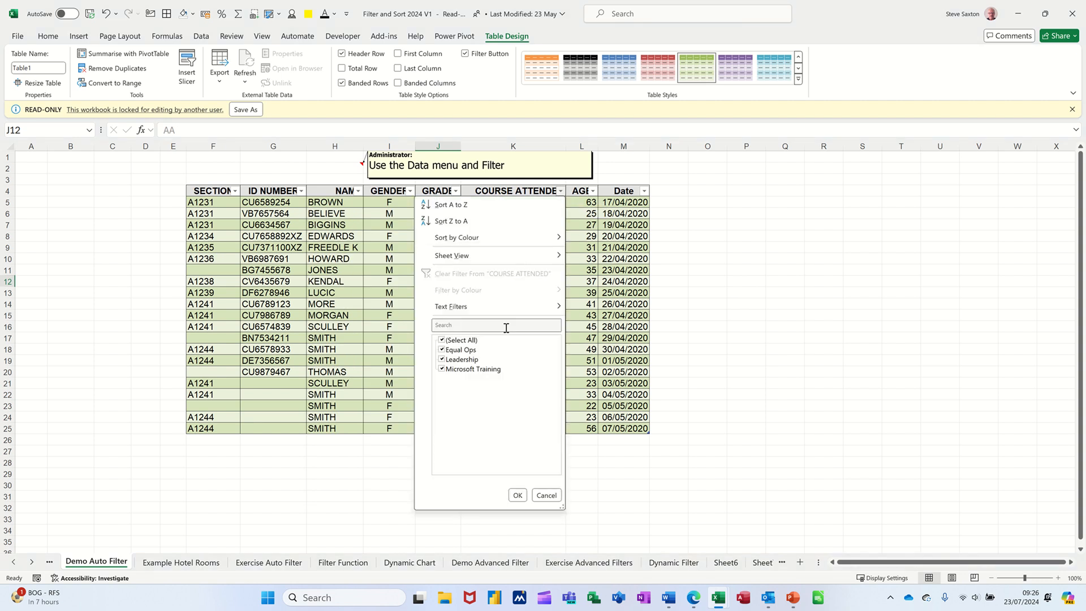
left_click(577, 265)
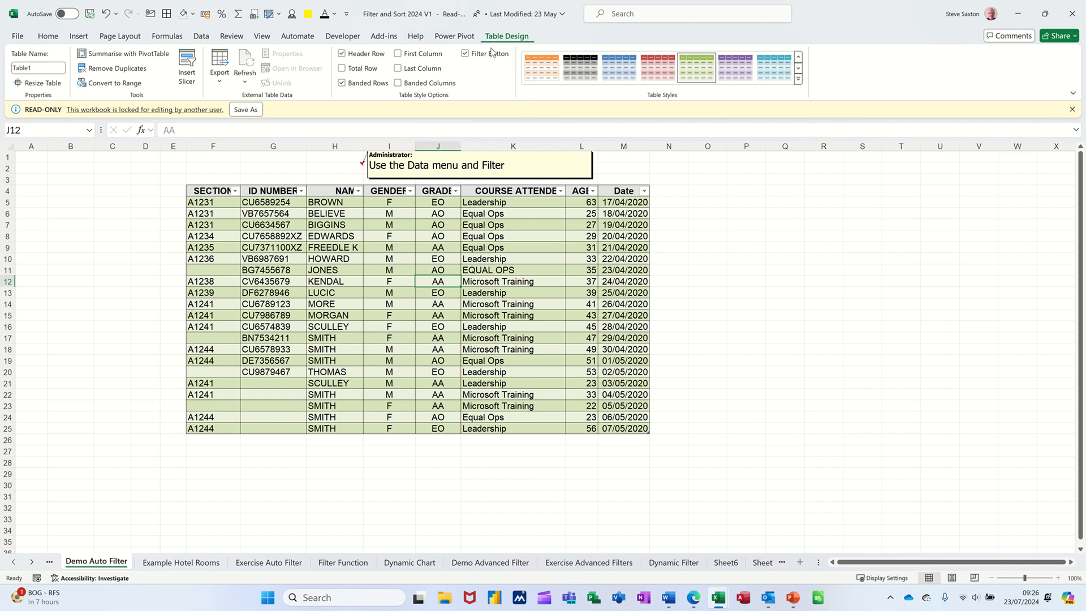
Step: Add a total row with the Average function for the AGE column, and turn the total row off again
left_click(342, 69)
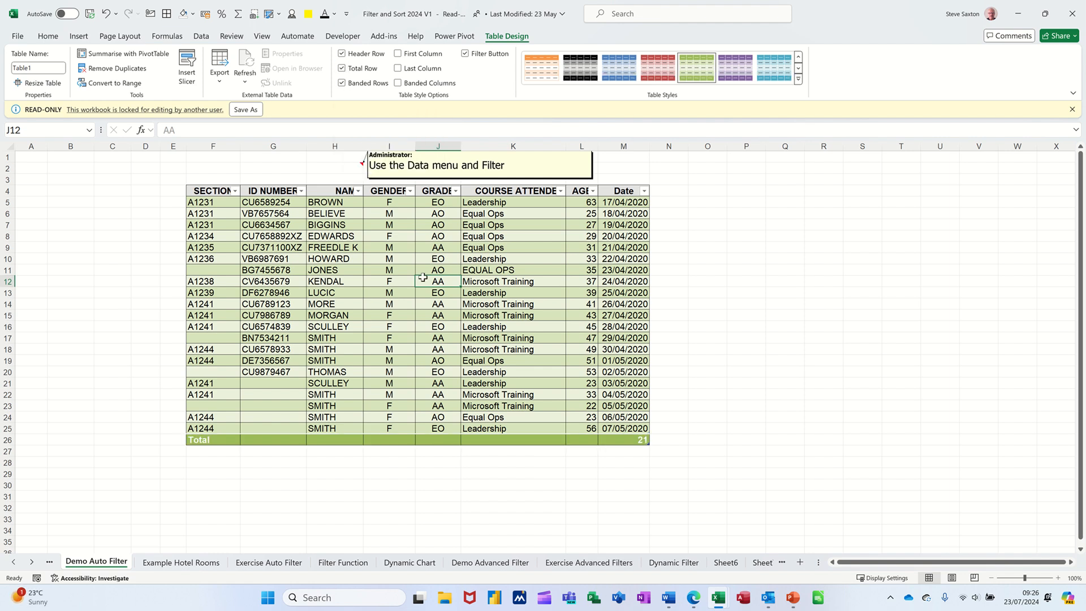
left_click(585, 440)
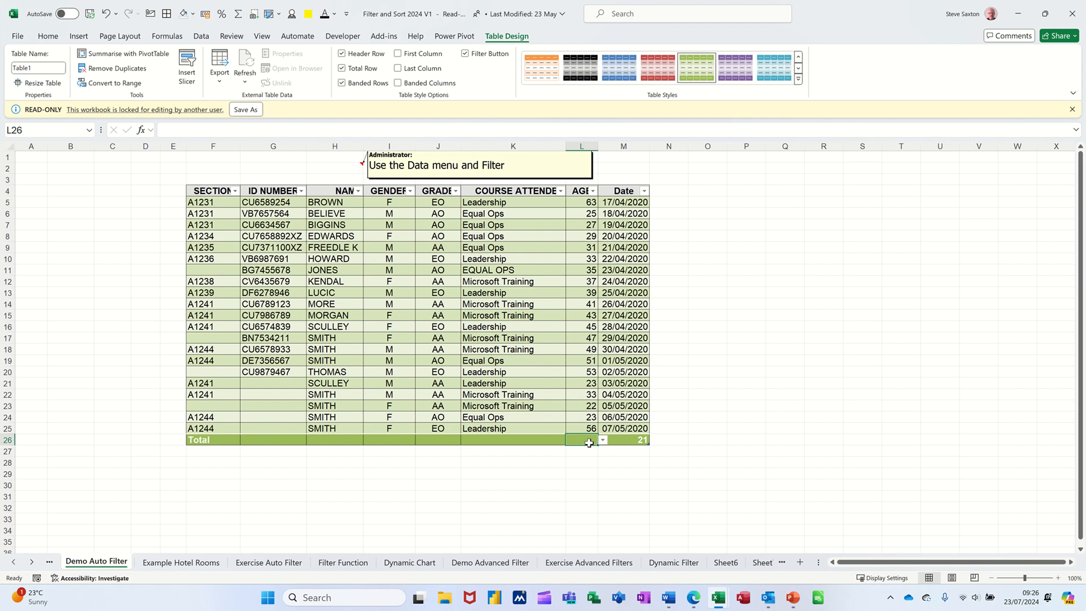
left_click(603, 441)
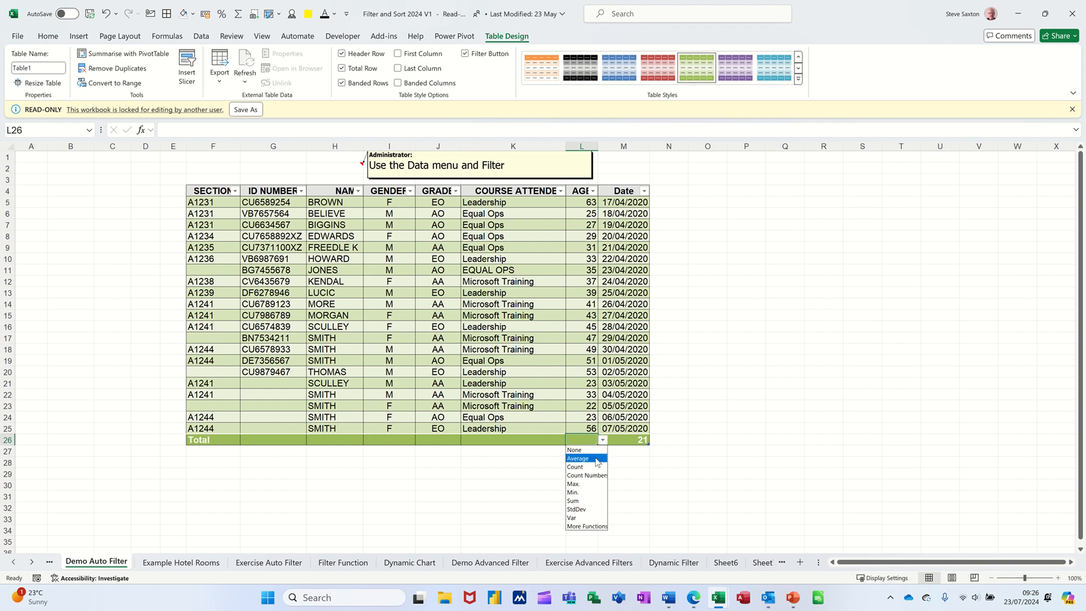
left_click(580, 458)
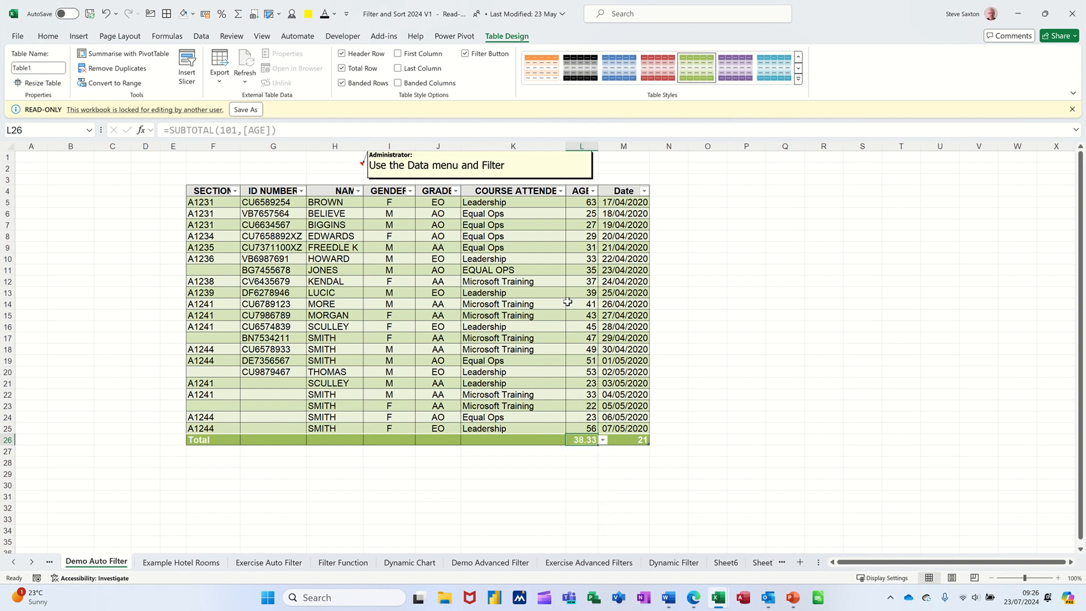
left_click(343, 68)
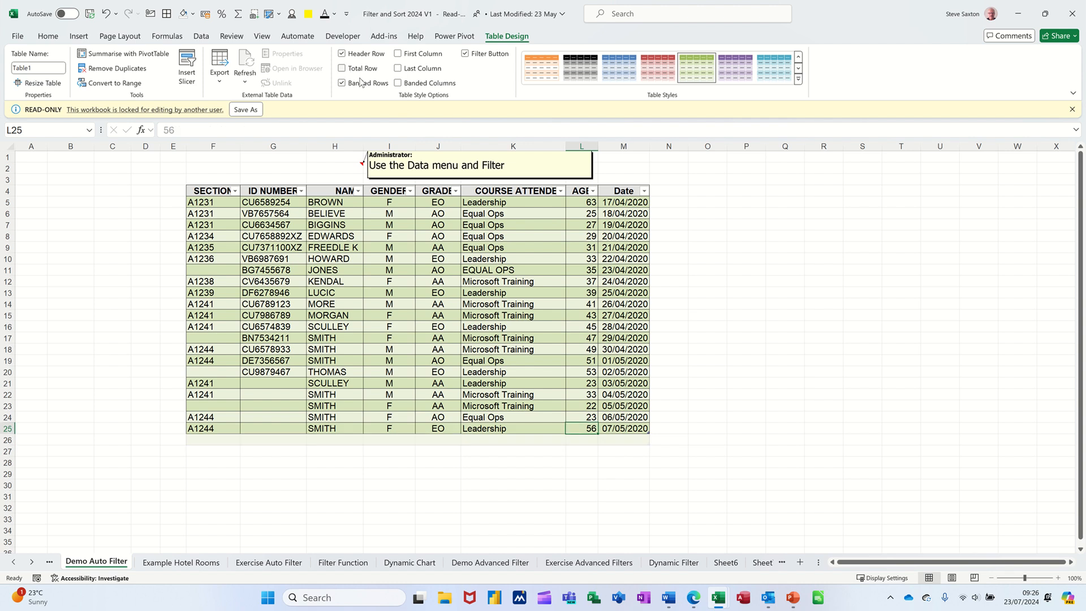
Step: Insert slicers for the GRADE and COURSE ATTENDED fields of the table
left_click(190, 64)
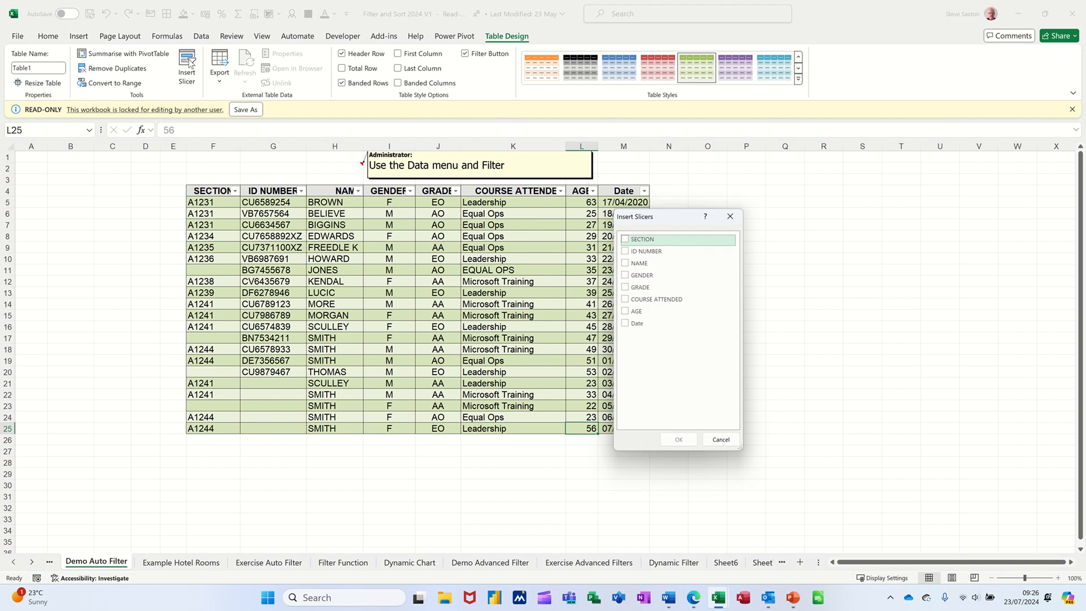
left_click(624, 286)
left_click(625, 299)
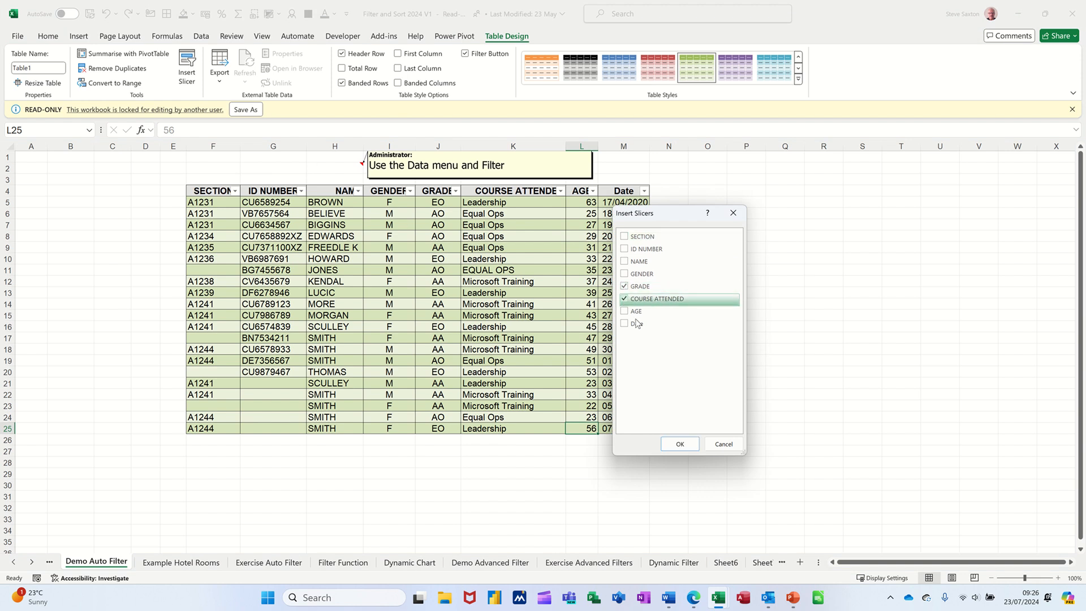
left_click(680, 444)
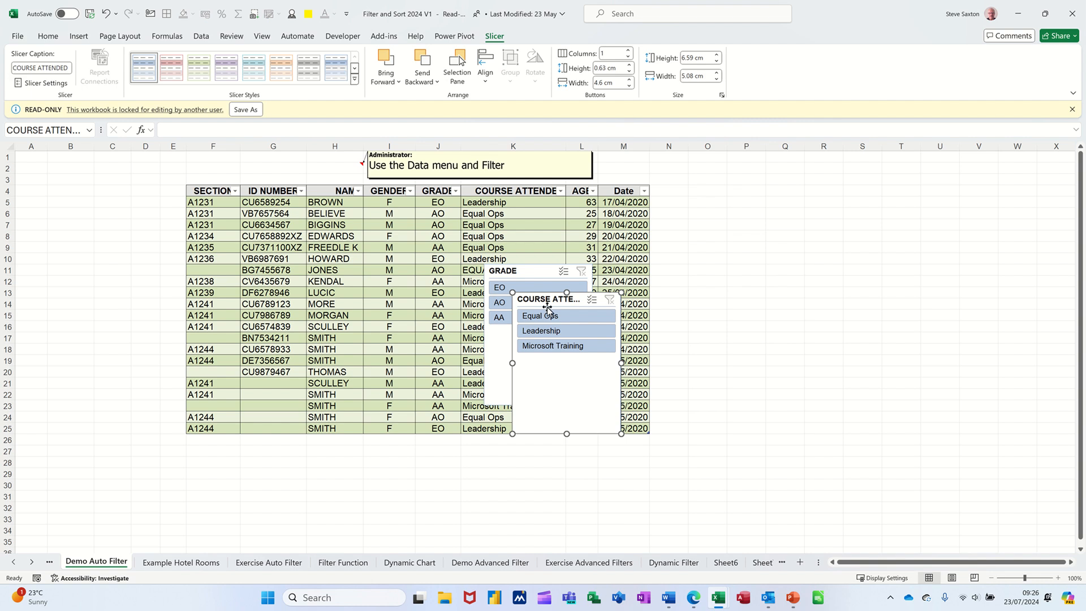
Step: Place the COURSE ATTENDED slicer just right of the table and the GRADE slicer beside it
left_click_drag(544, 307, 683, 201)
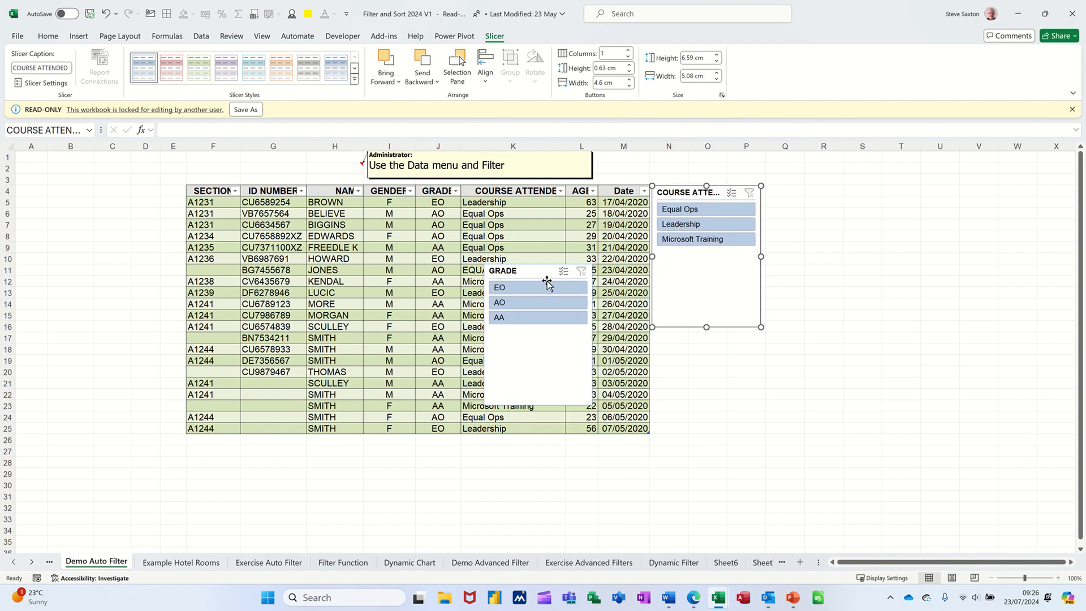
left_click_drag(531, 277, 812, 192)
left_click(513, 270)
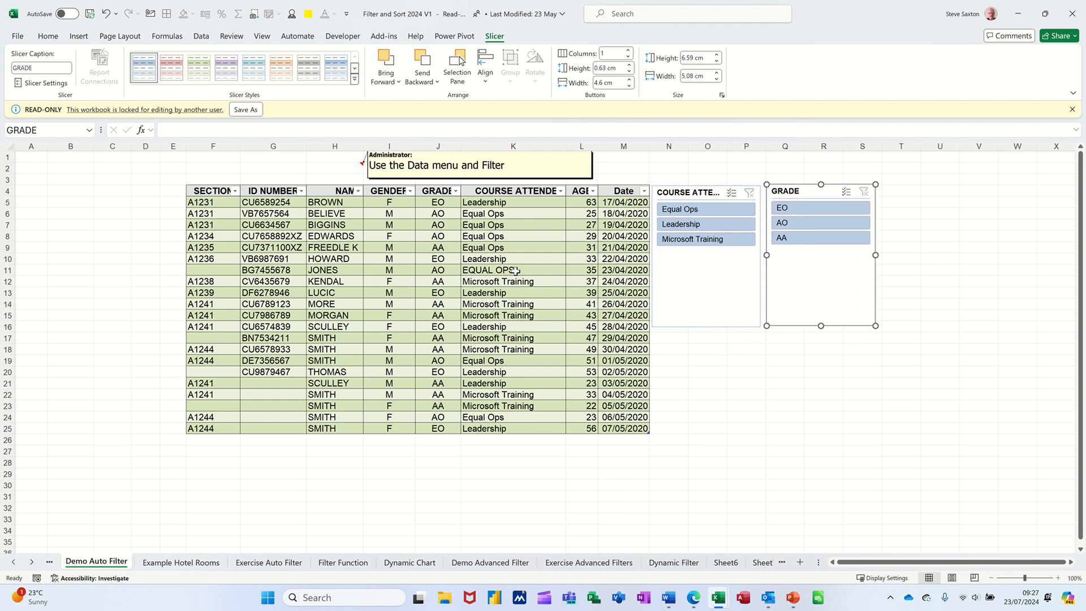
Step: Filter the table with the slicers to Equal Ops courses and grade AO, and clear both slicer filters
left_click(679, 209)
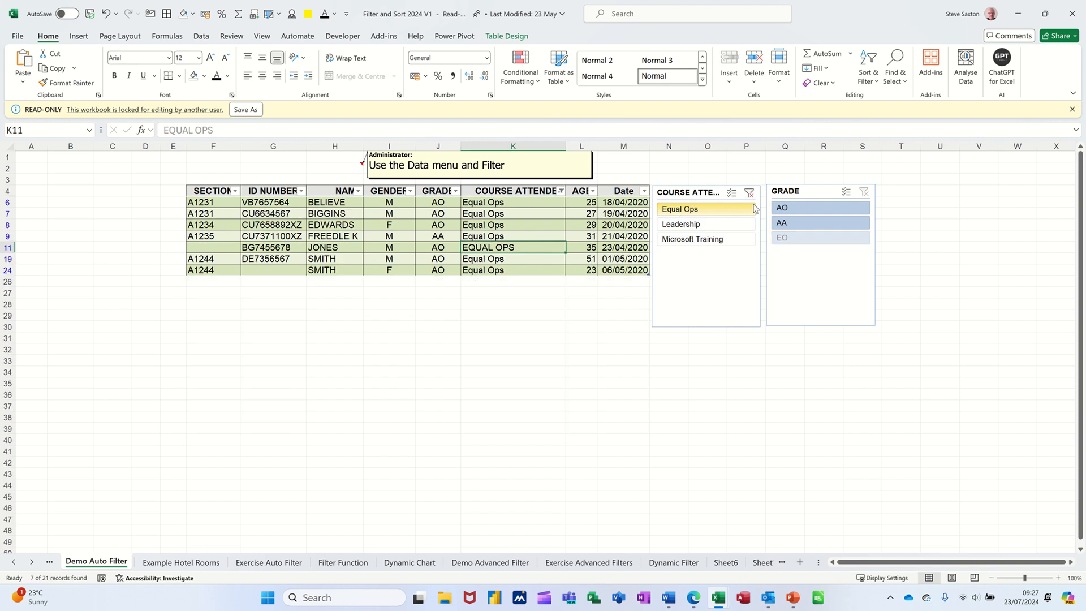
left_click(783, 208)
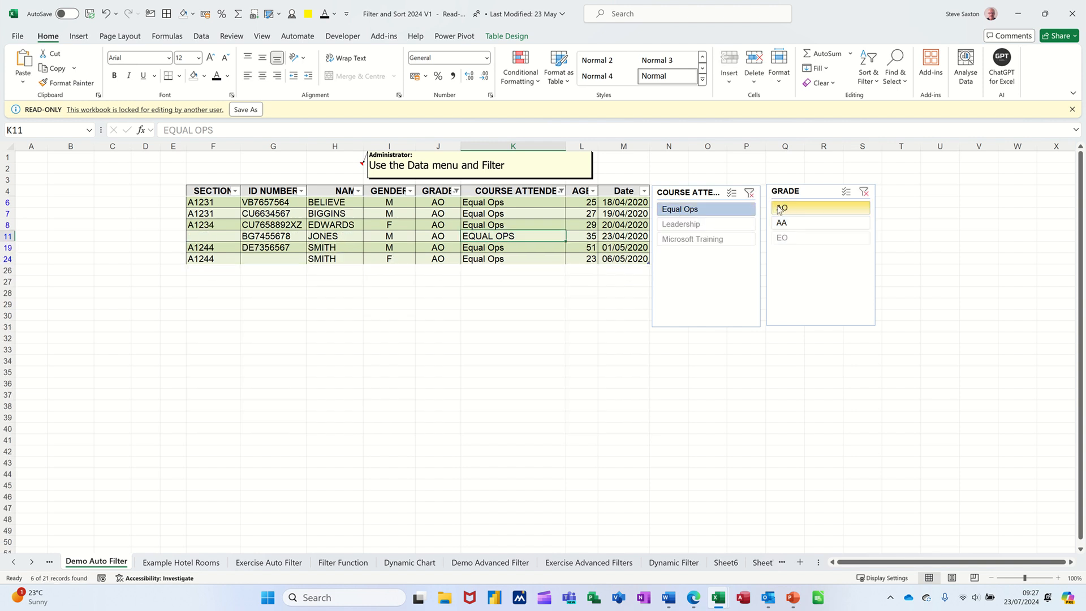
left_click(750, 193)
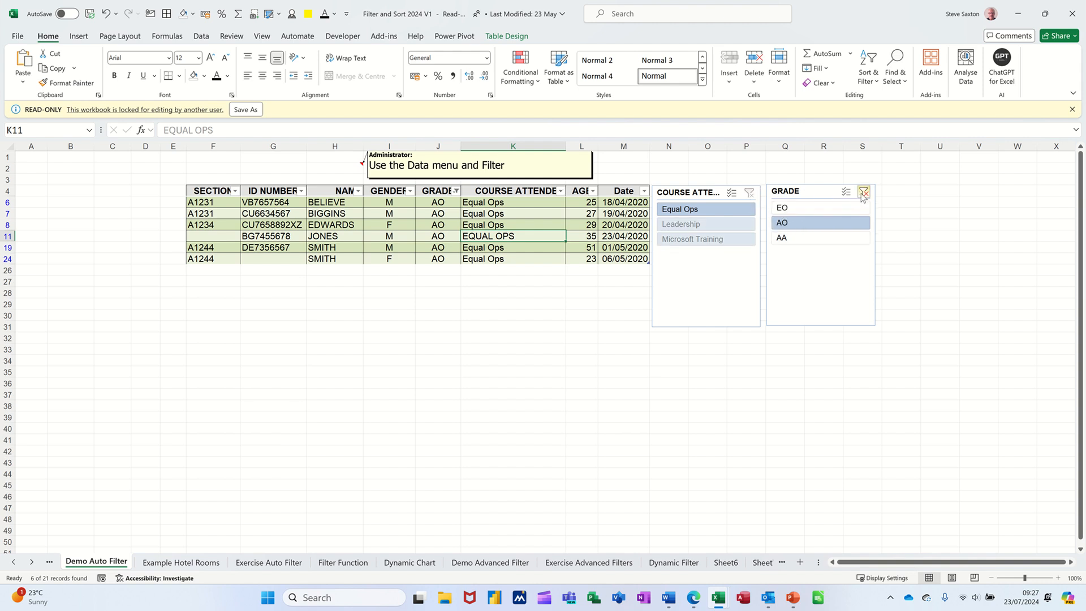
left_click(864, 193)
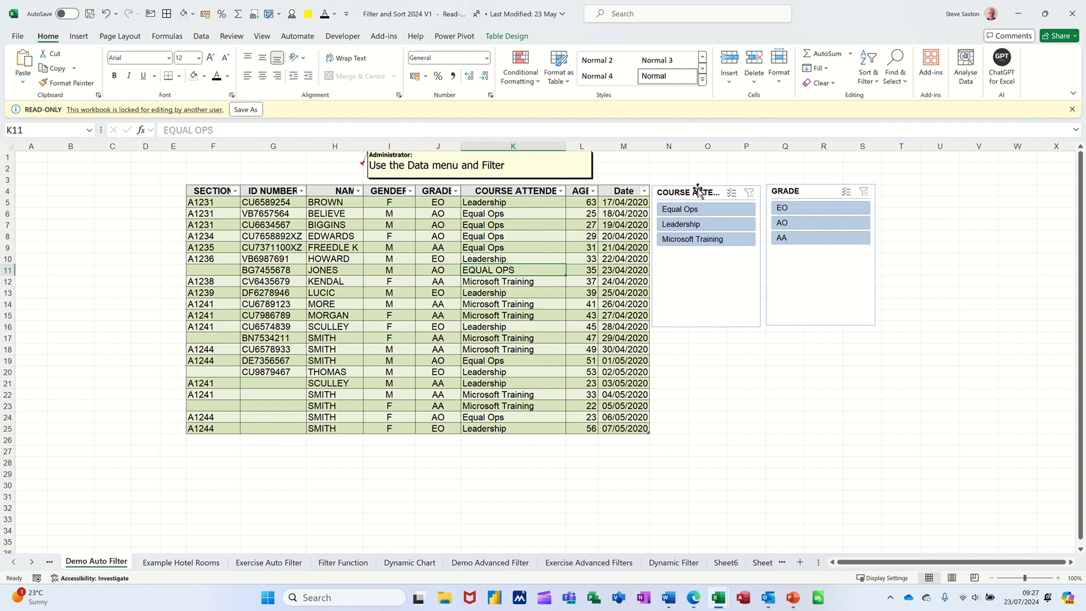
Step: Move the COURSE ATTENDED slicer below the GRADE slicer and extend the table with a column headed "test" in N4
left_click_drag(697, 196, 815, 337)
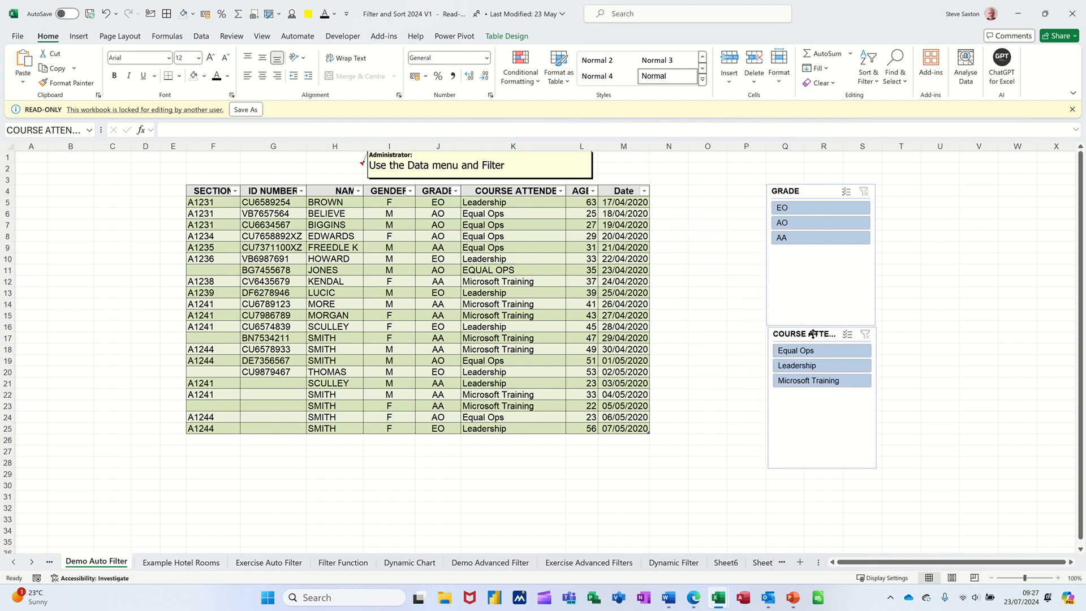
left_click(674, 191)
type("te")
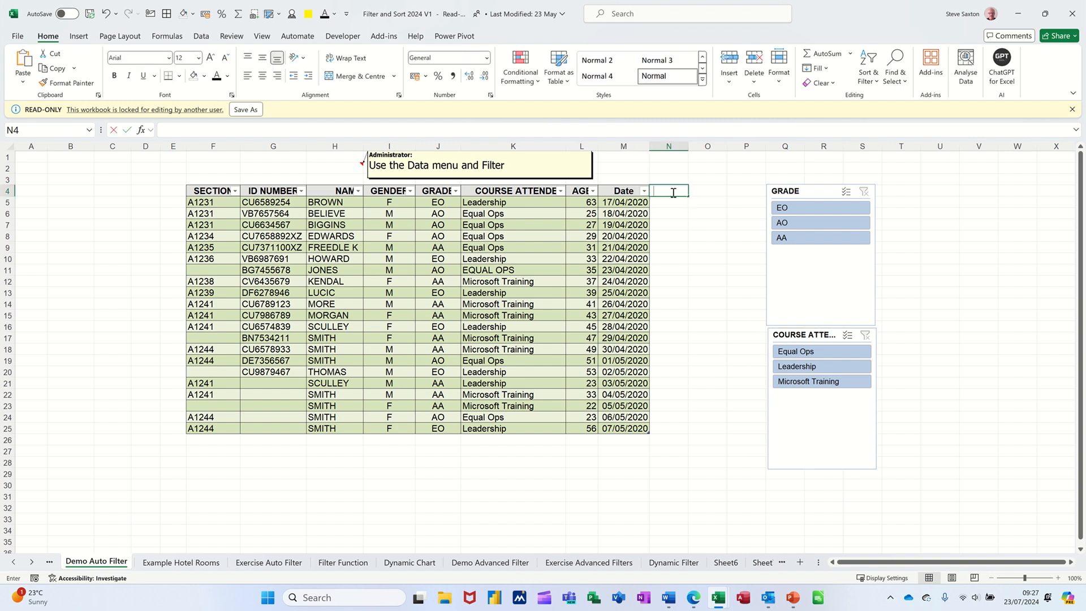
type("st")
left_click(611, 234)
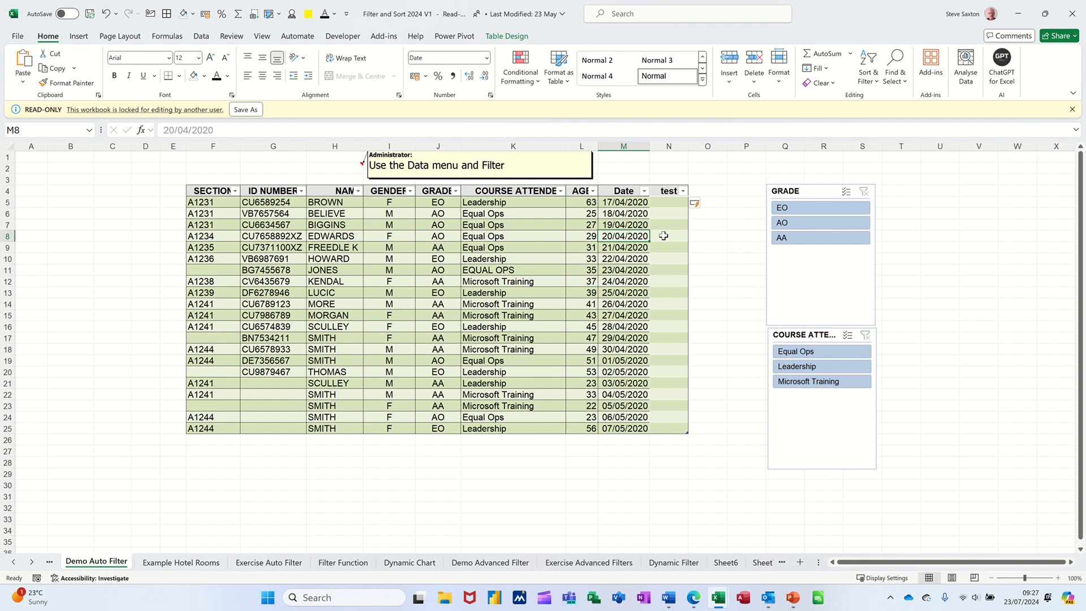
Step: Extend the table with a new row by entering A1122 in the SECTION column at F26
left_click(212, 440)
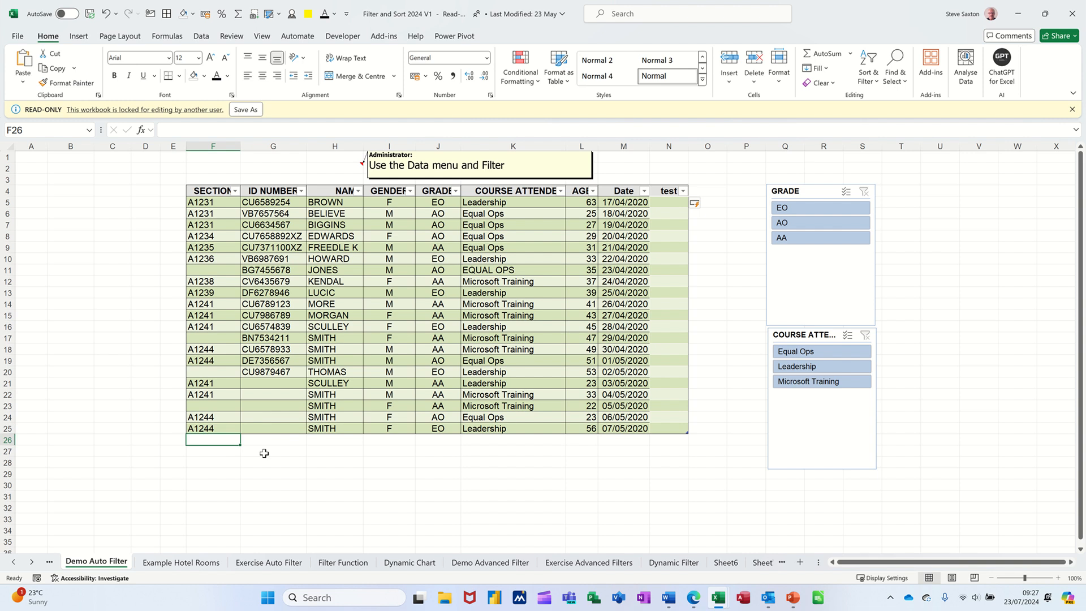
type("A")
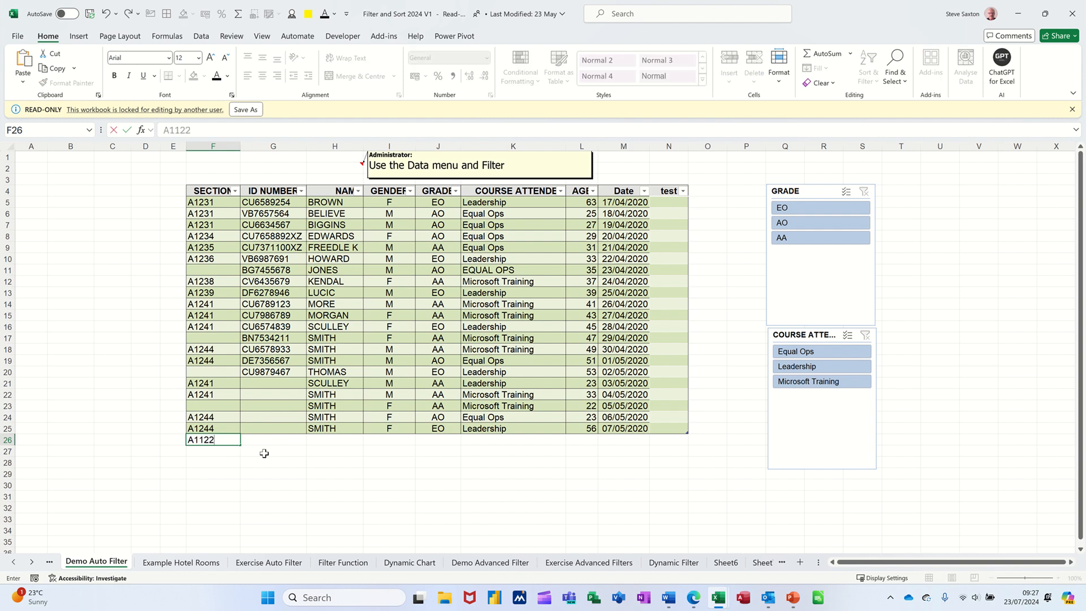
type("1122")
left_click(264, 453)
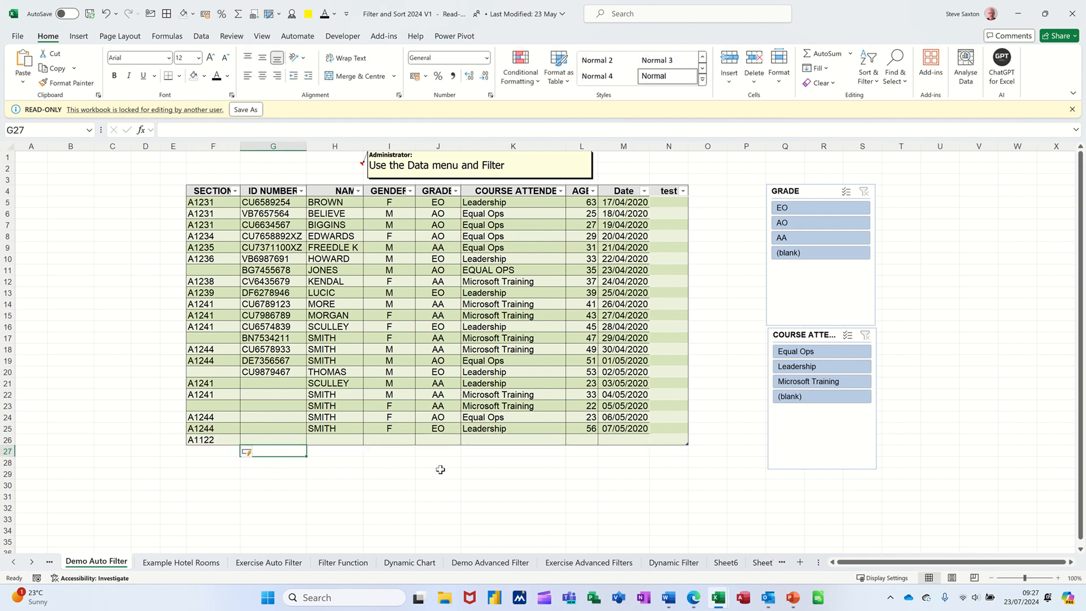
left_click(427, 394)
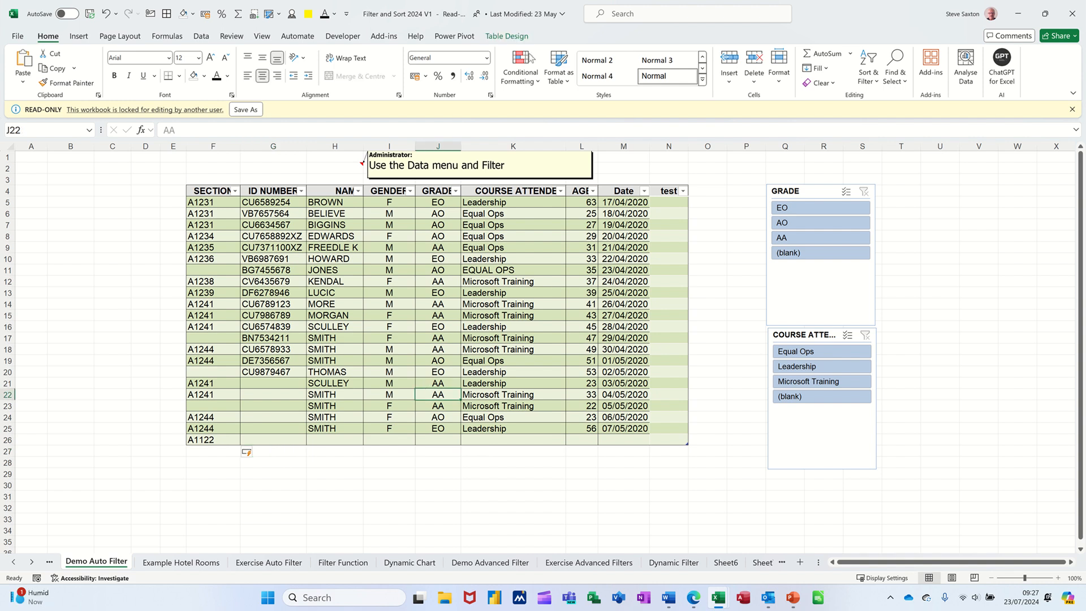
left_click(509, 38)
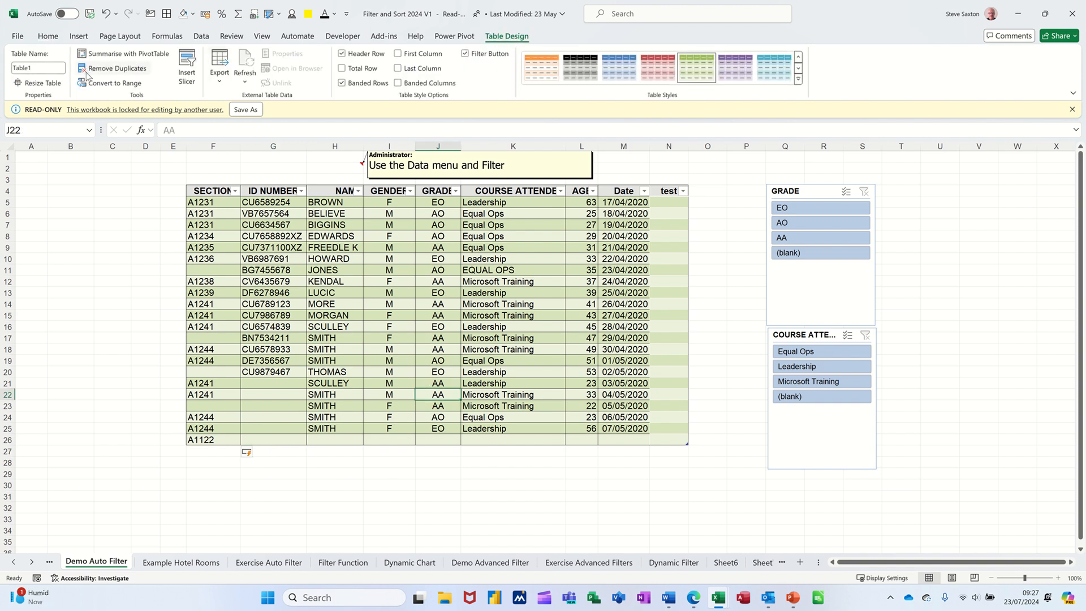
left_click(41, 65)
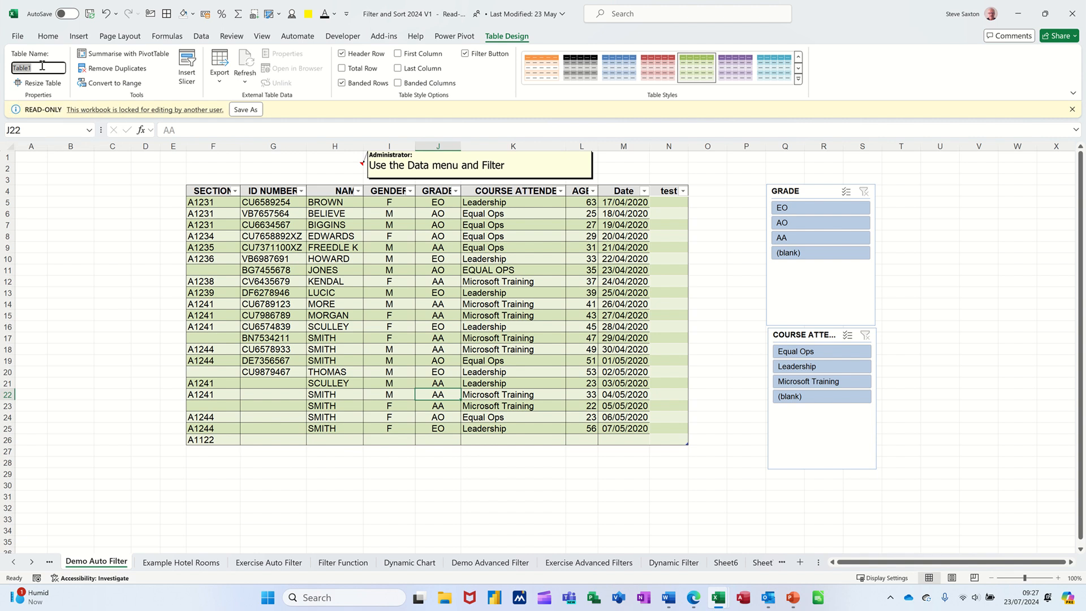
left_click(544, 280)
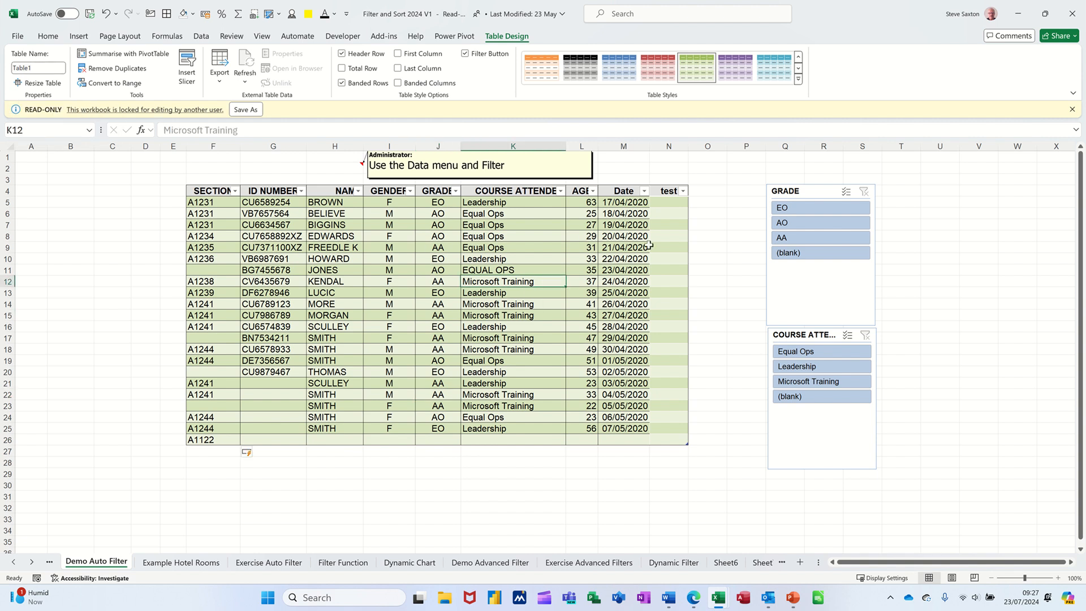
left_click(662, 204)
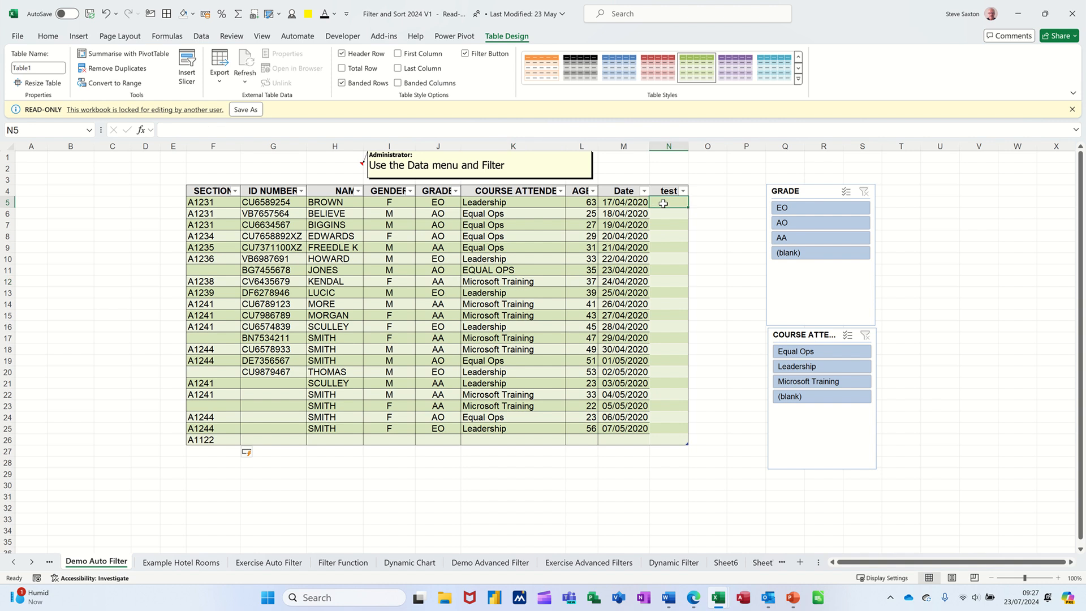
type("=")
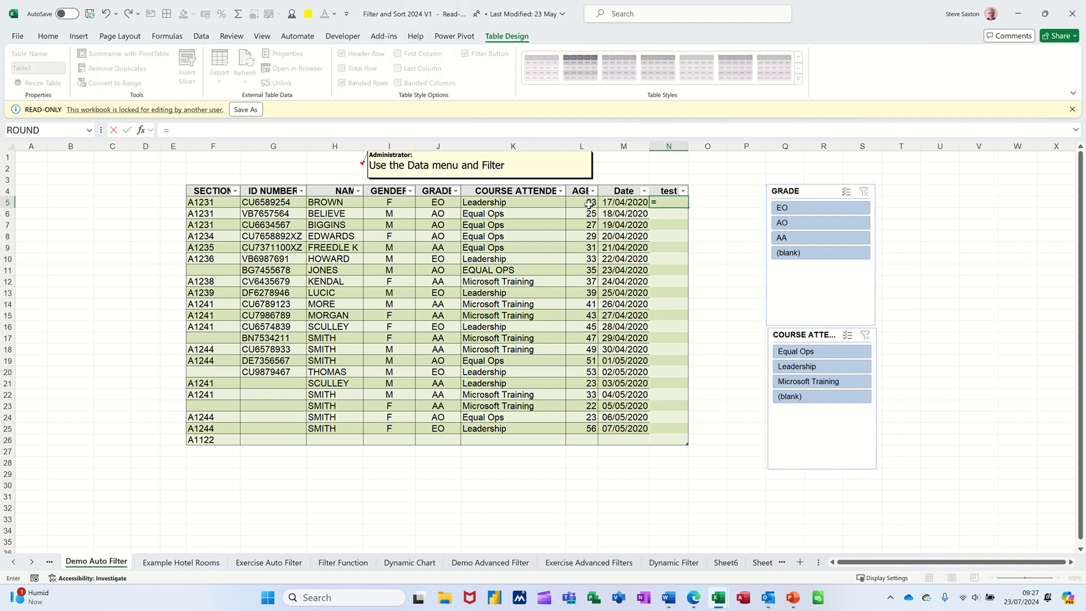
left_click(589, 202)
type("+")
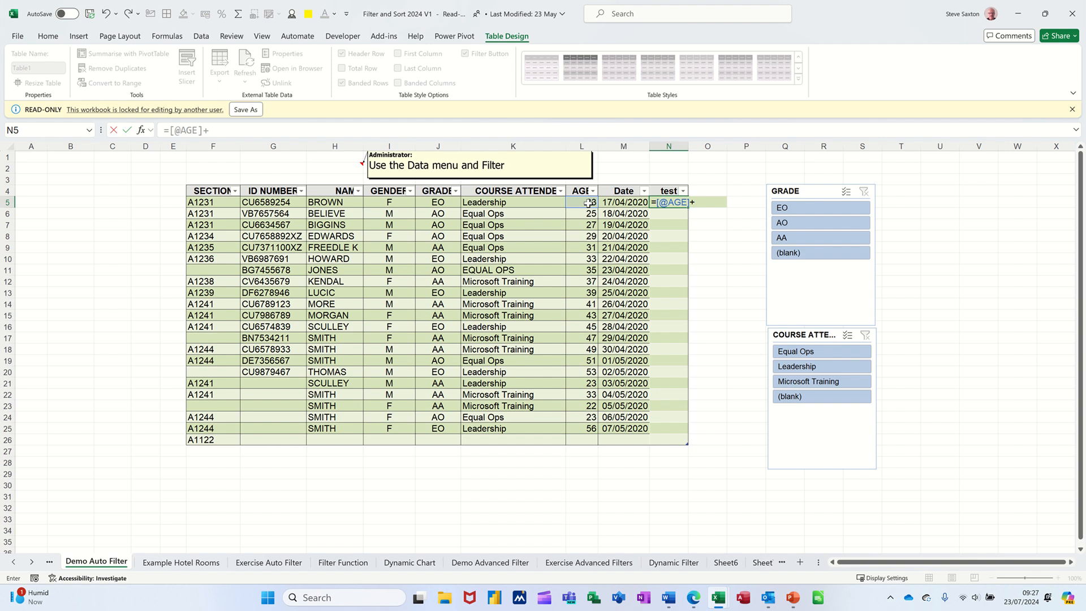
type("10")
left_click(129, 131)
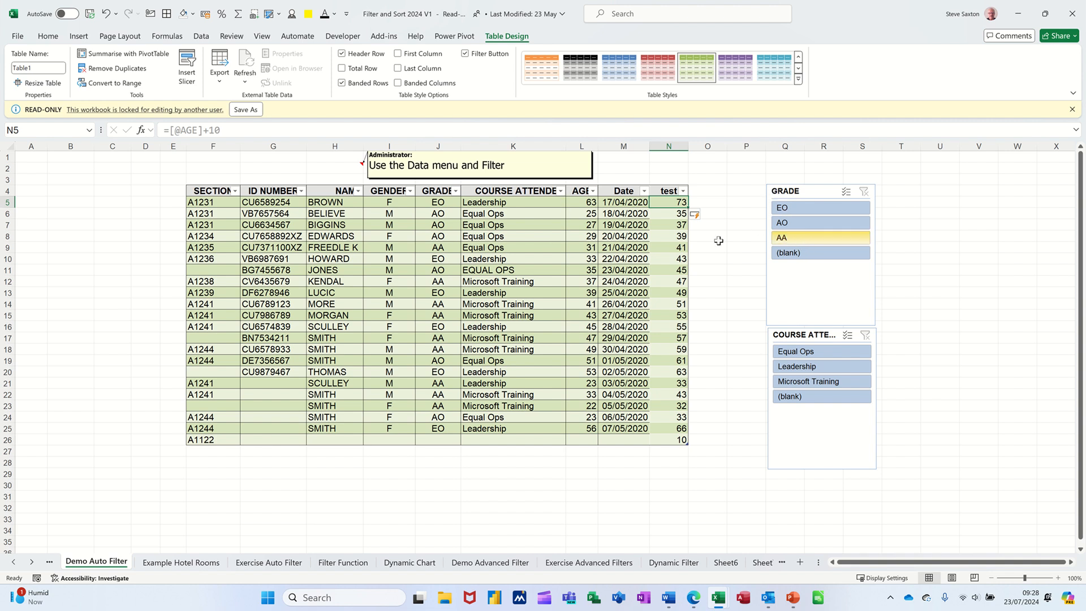
Step: Switch to the Format as a Table sheet and turn on filtering for the course attendance data
left_click(190, 567)
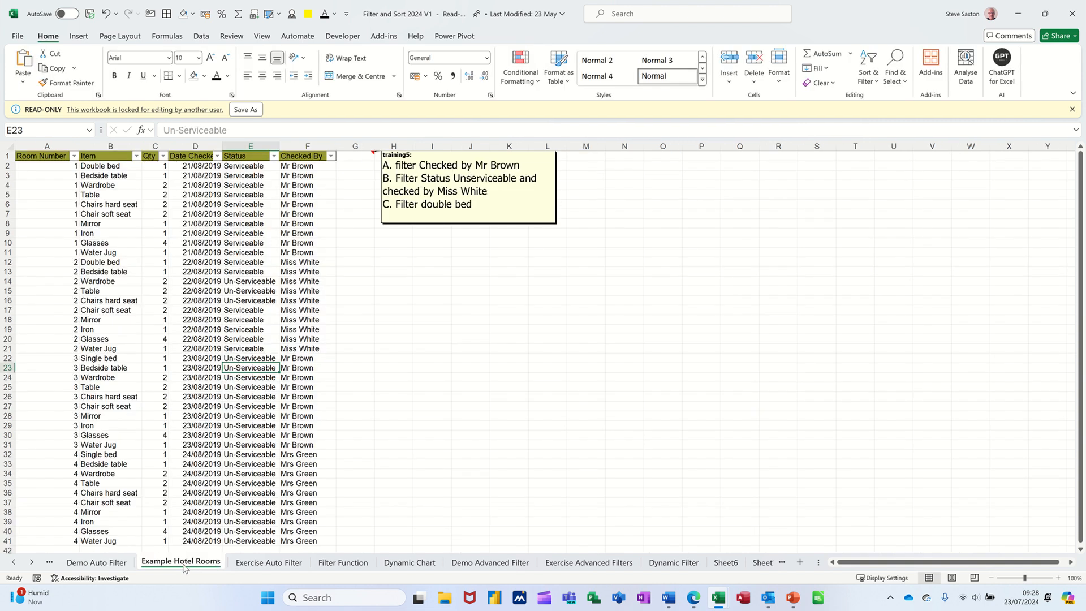
left_click(14, 563)
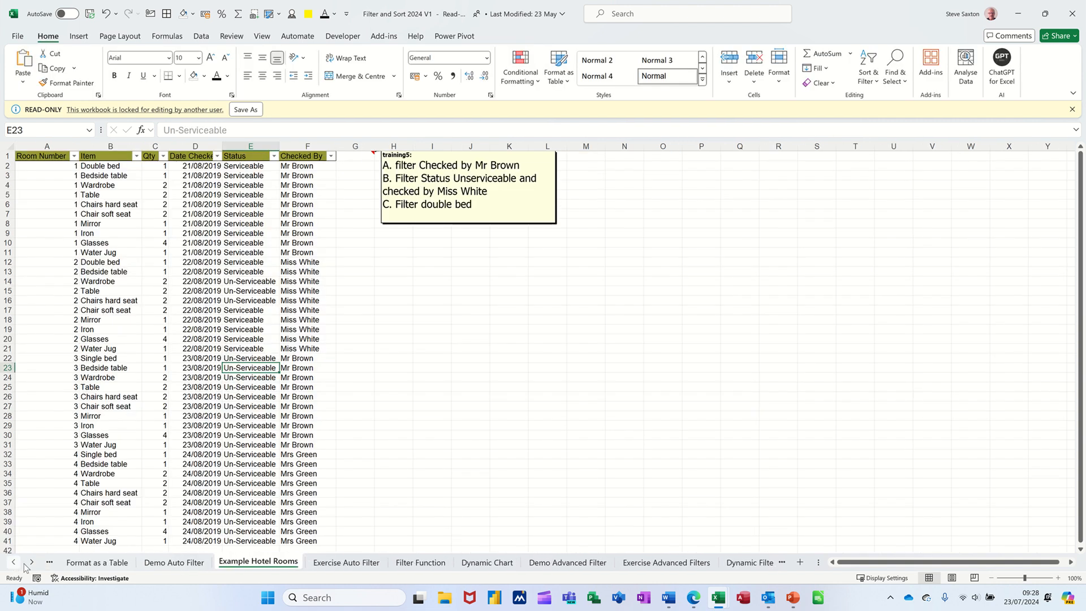
left_click(73, 563)
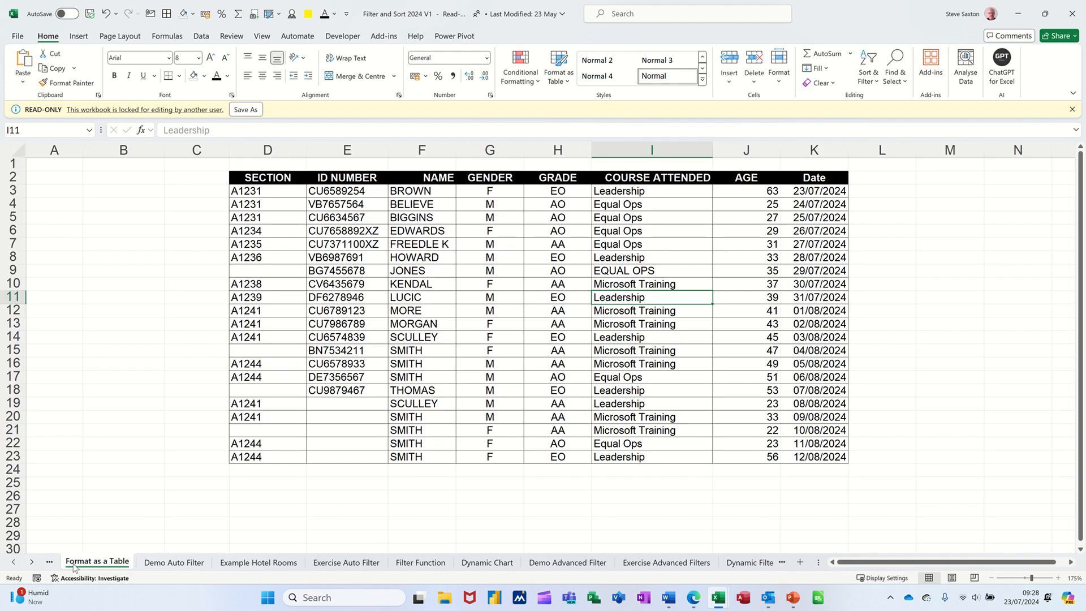
left_click(496, 273)
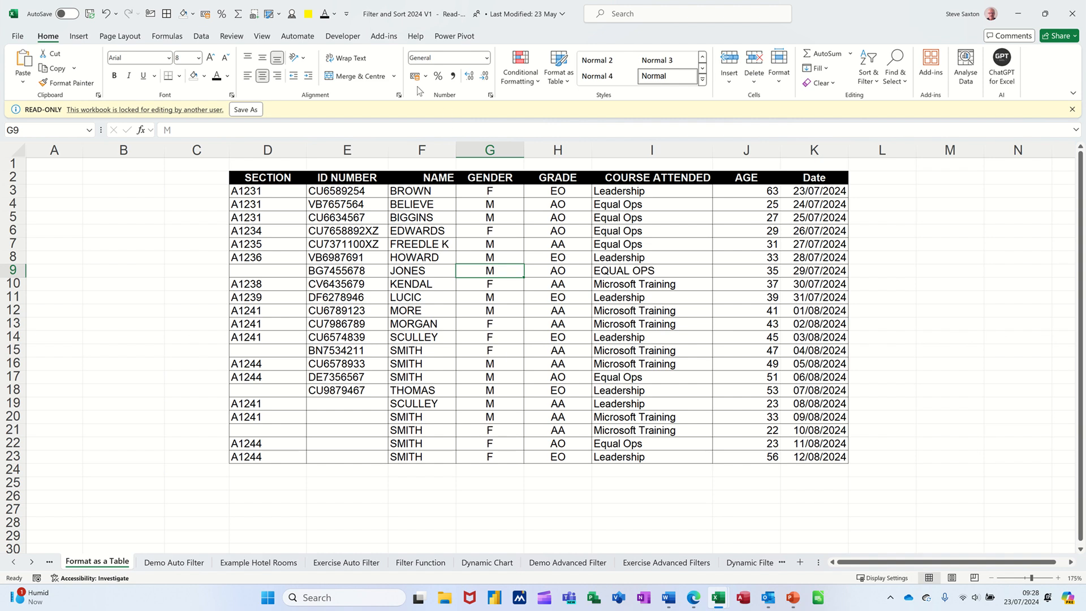
left_click(202, 37)
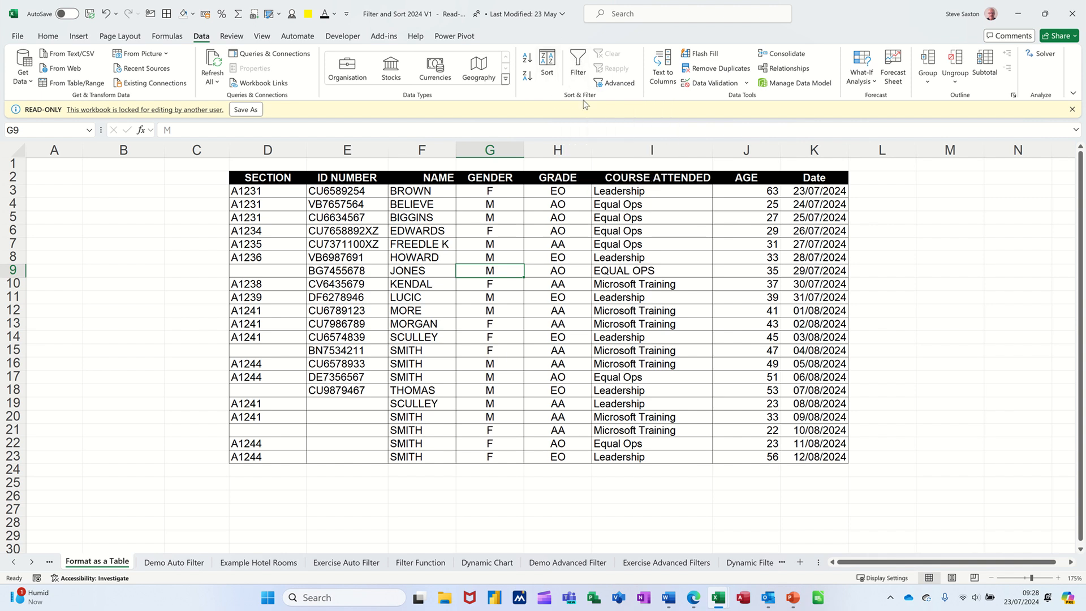
left_click(578, 62)
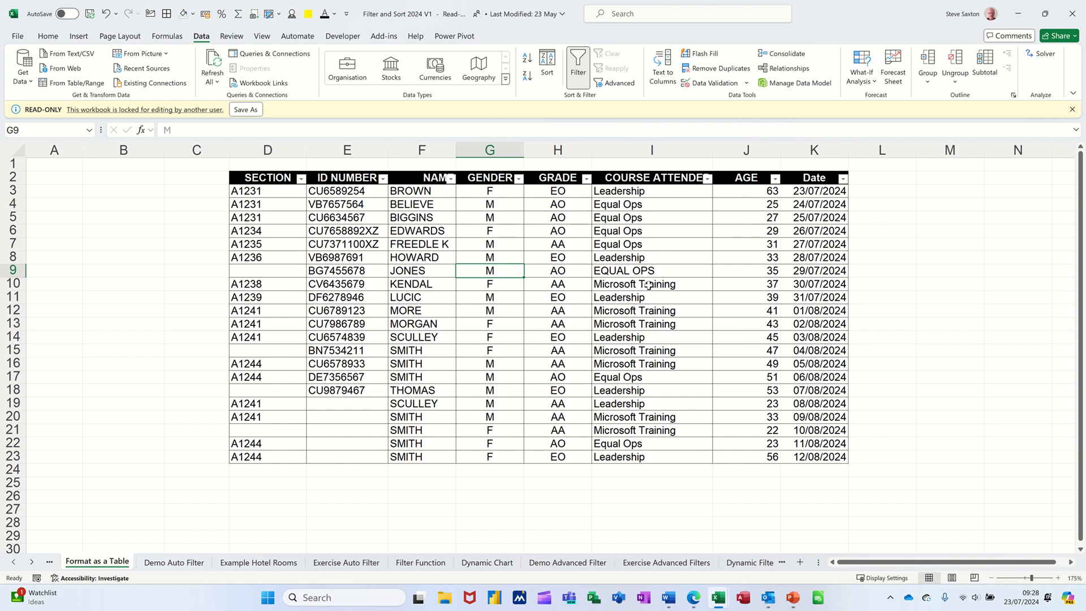
Step: Filter the COURSE ATTENDED column to Leadership only, and clear the filter
left_click(708, 179)
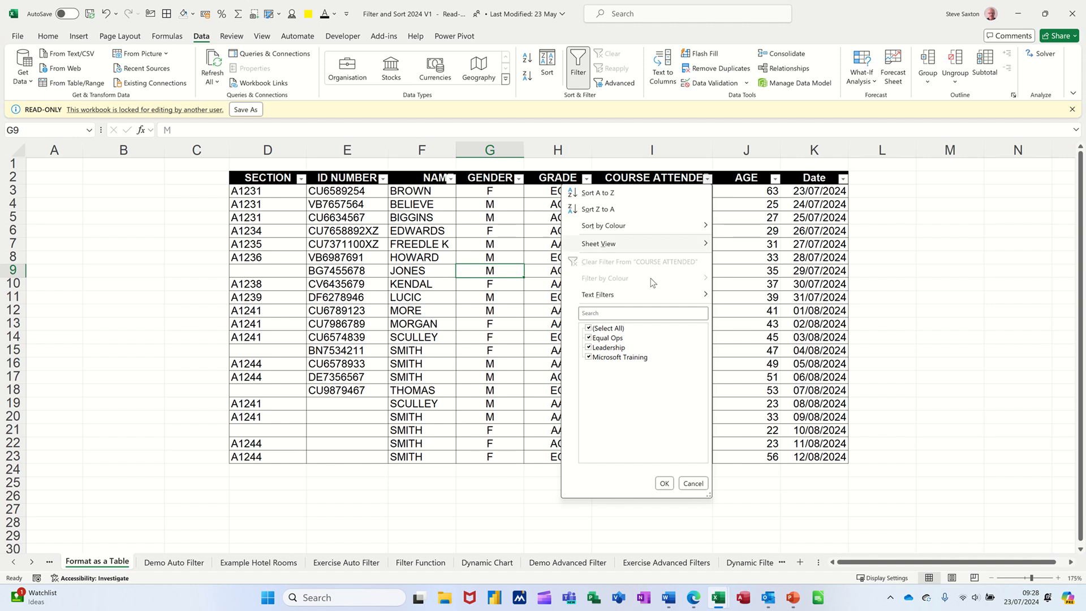
left_click(589, 328)
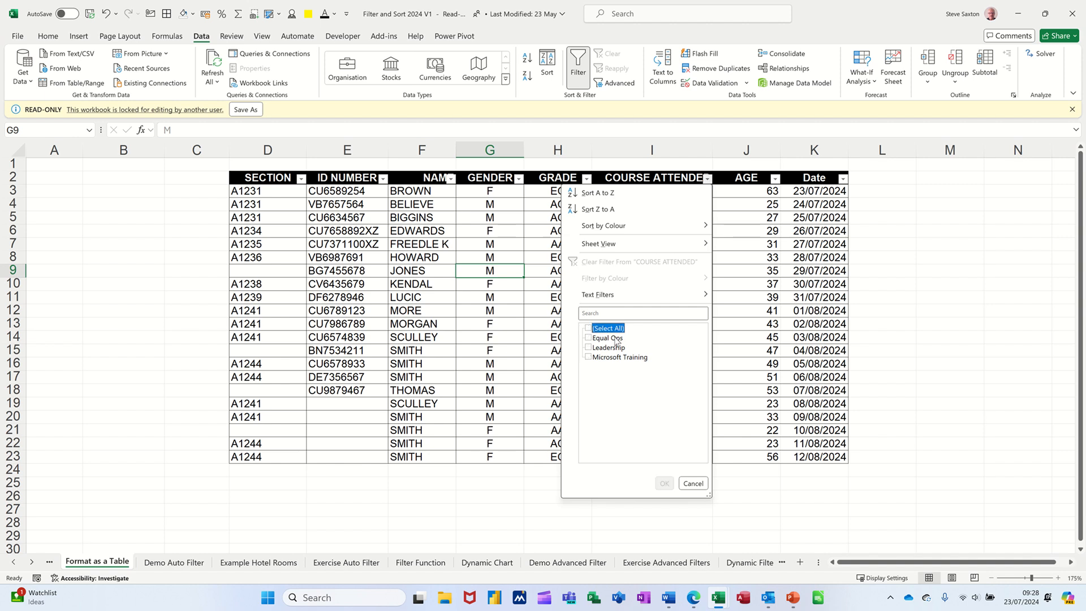
left_click(588, 348)
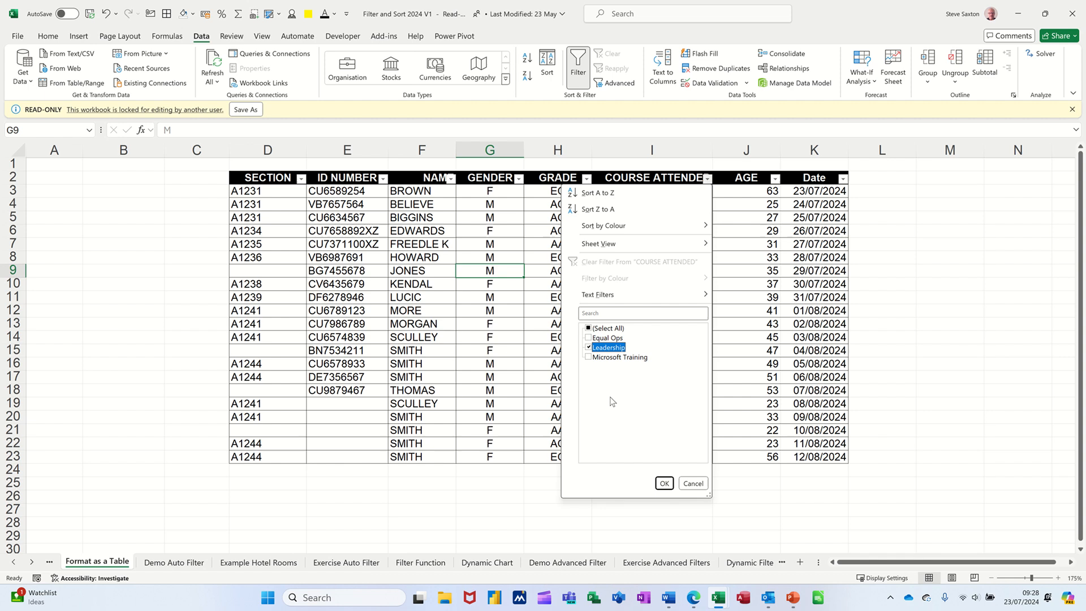
left_click(663, 484)
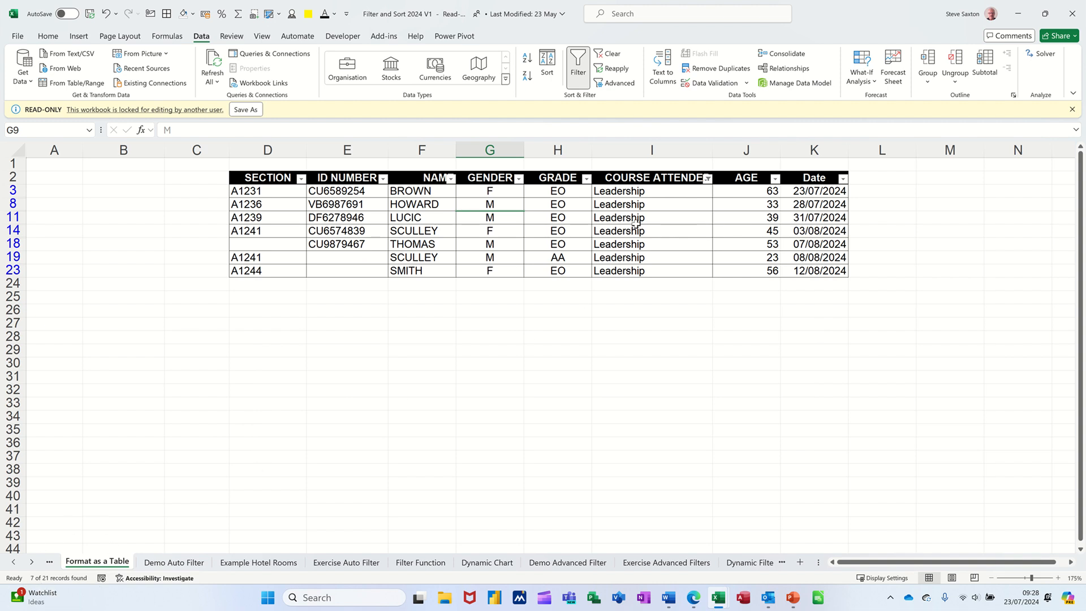
left_click(609, 55)
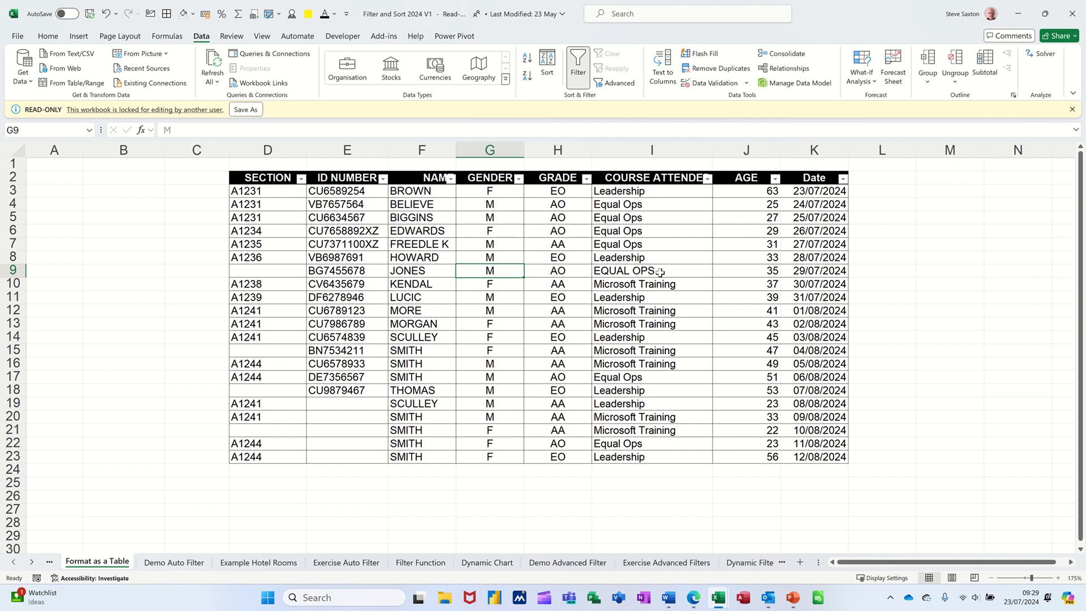
Step: Filter the list to gender F and Equal Ops courses, and clear both filters
left_click(518, 179)
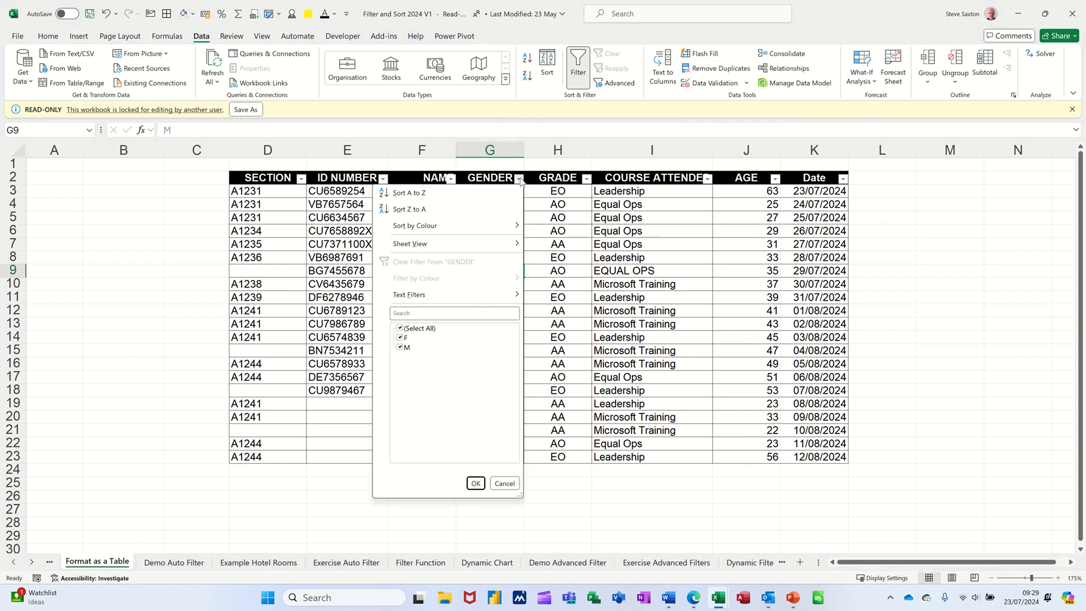
left_click(400, 347)
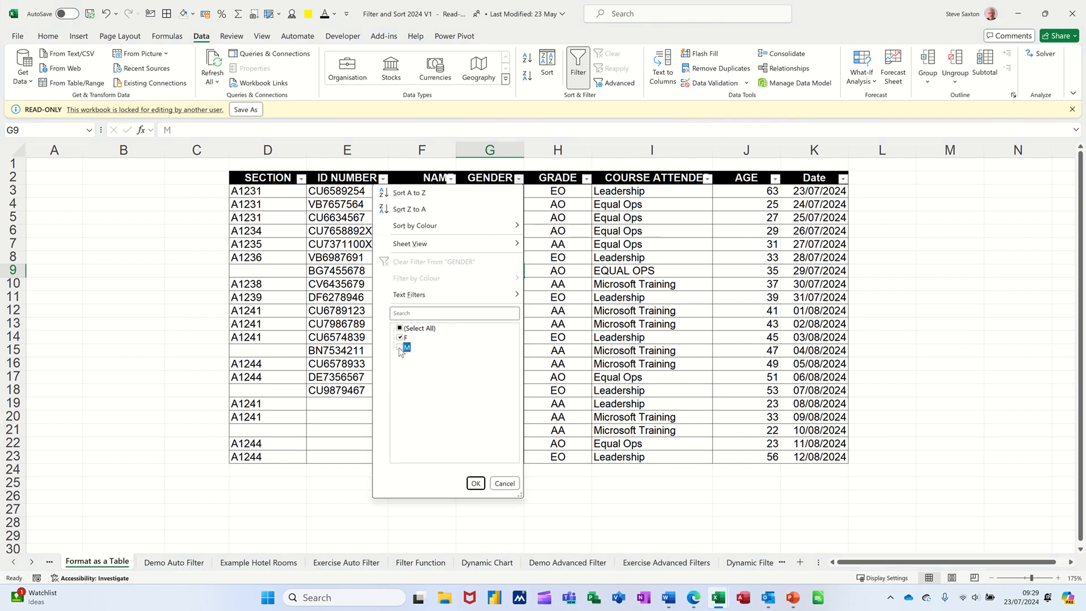
left_click(475, 484)
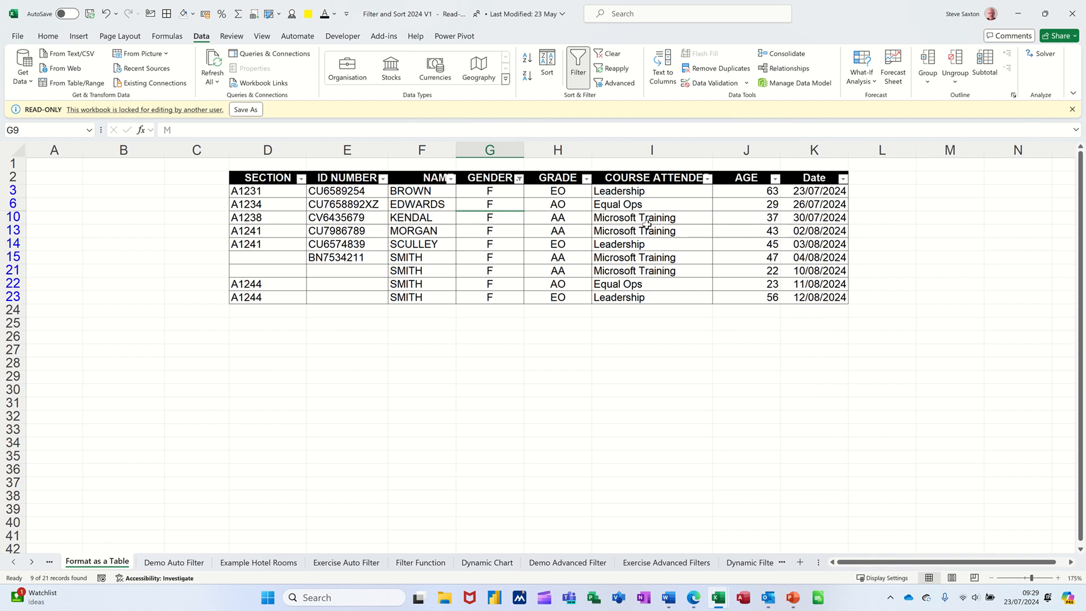
left_click(708, 179)
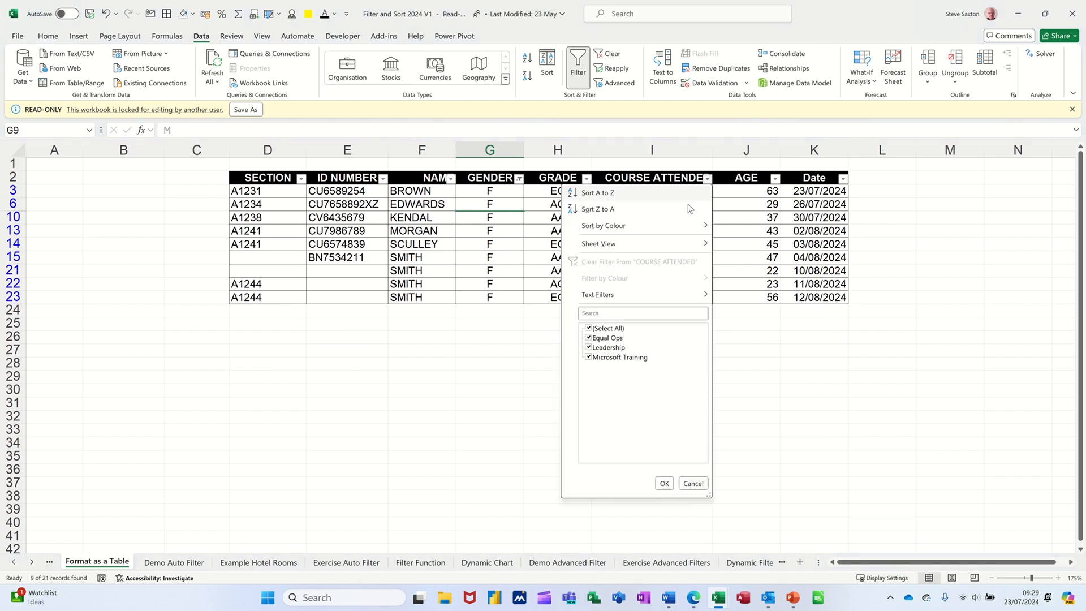
left_click(589, 328)
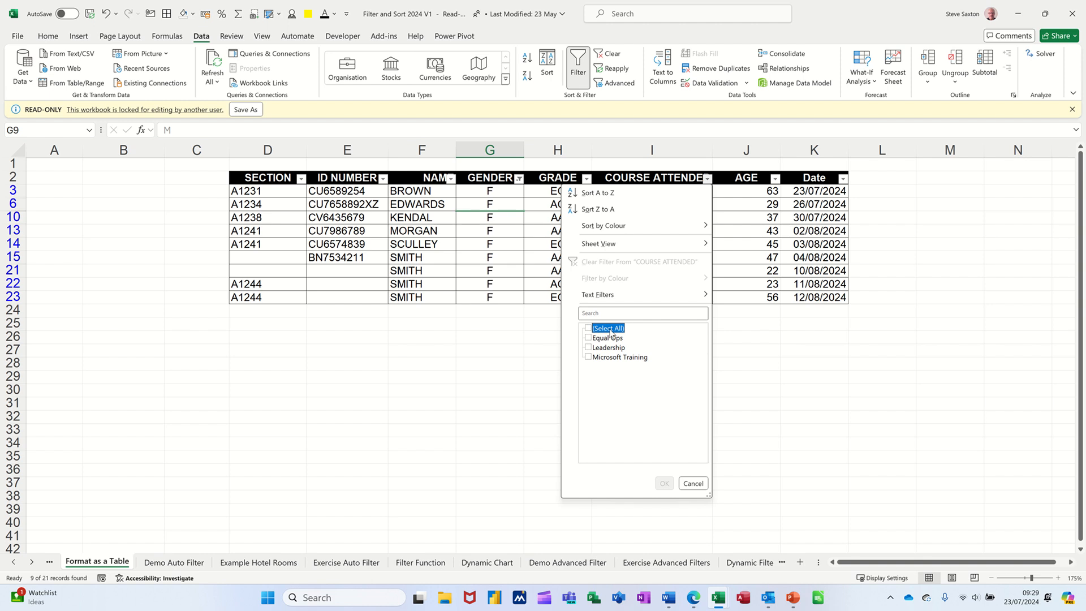
left_click(589, 337)
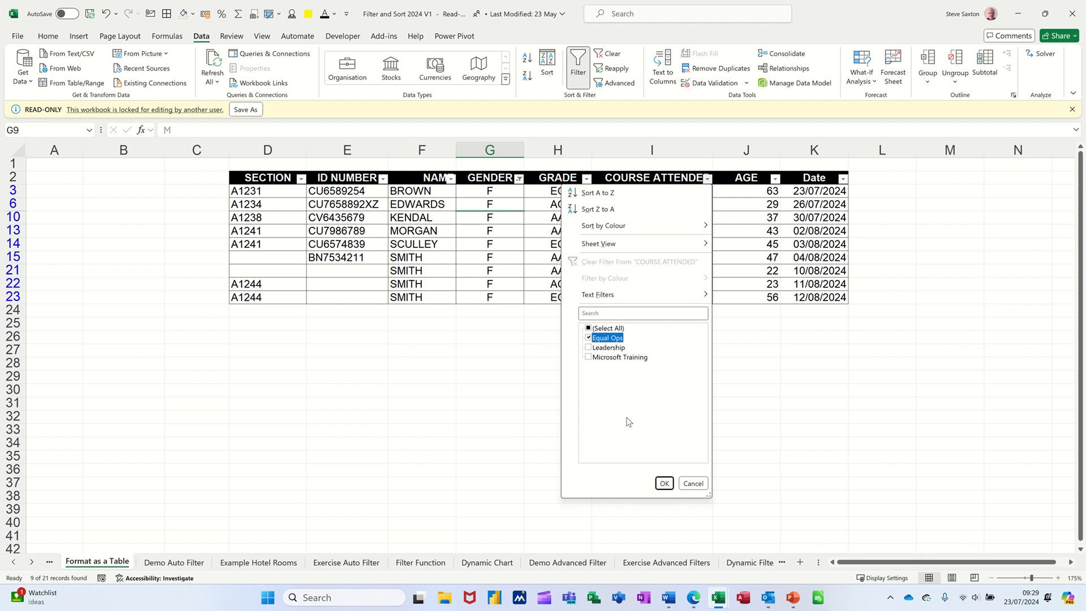
left_click(665, 484)
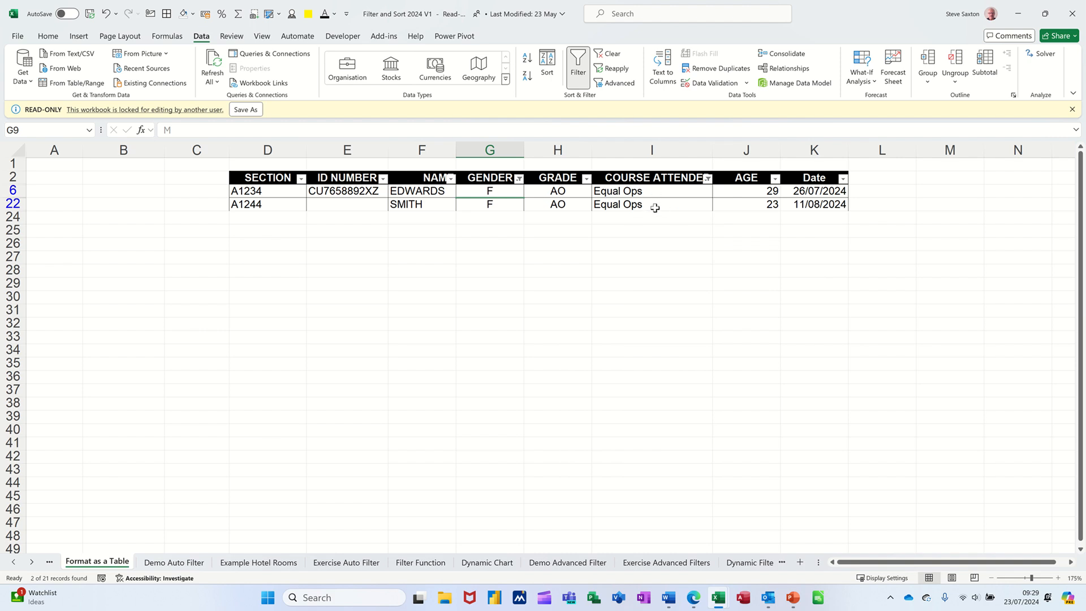
left_click(610, 53)
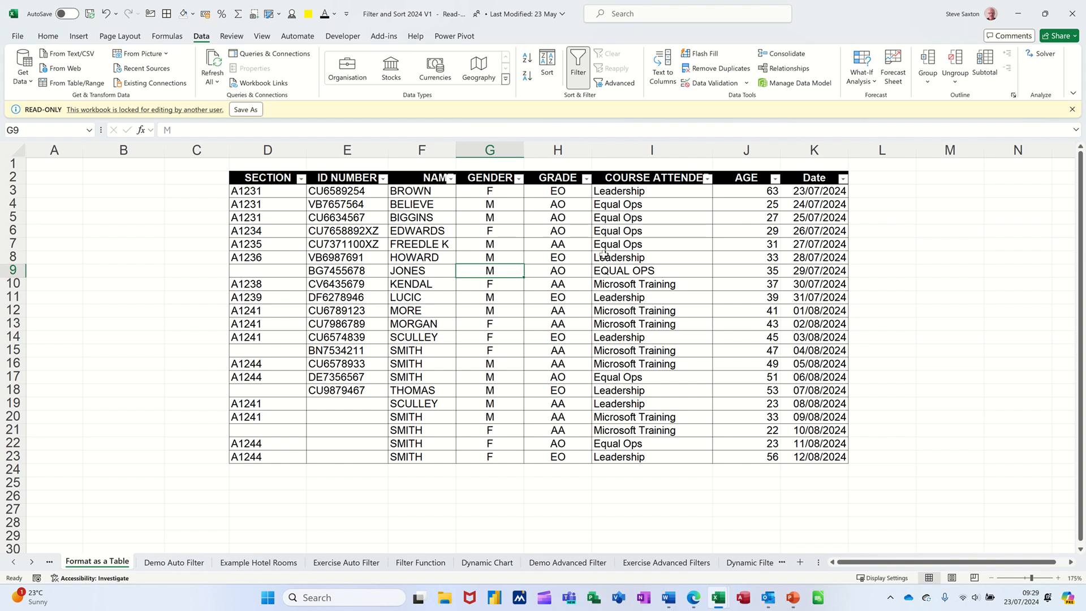
Step: Filter the Date column to dates between 23/07/2024 and 28/07/2024 inclusive, and clear the filter
left_click(843, 179)
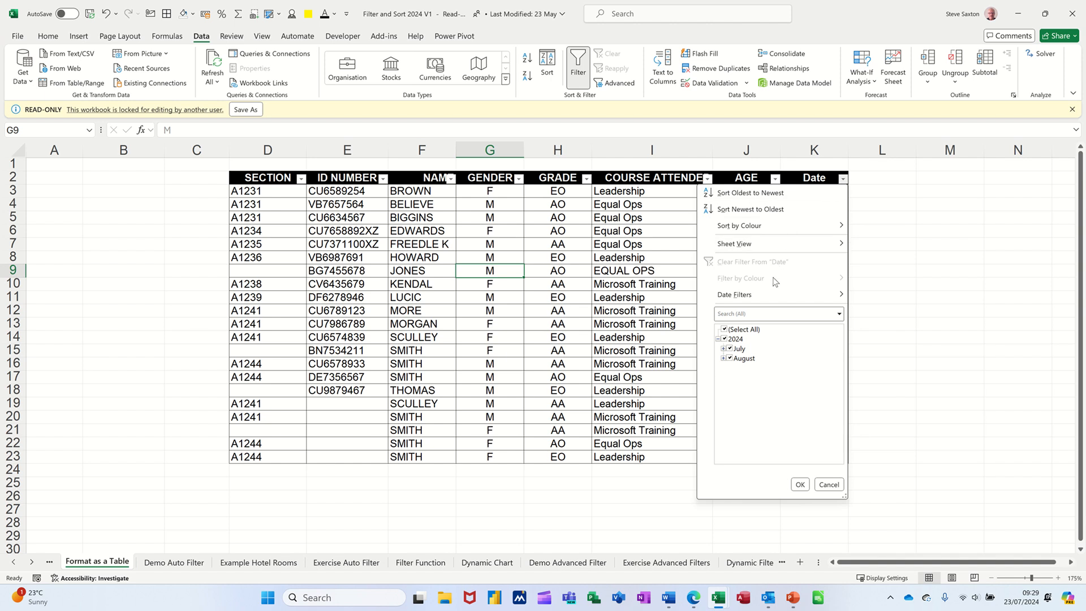
left_click(665, 283)
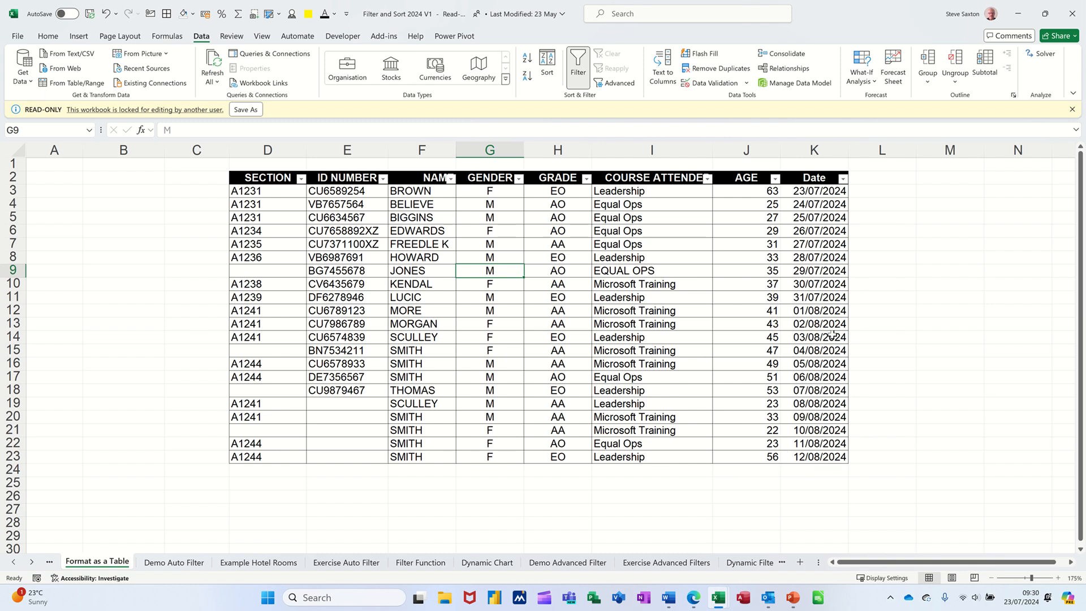
left_click(842, 179)
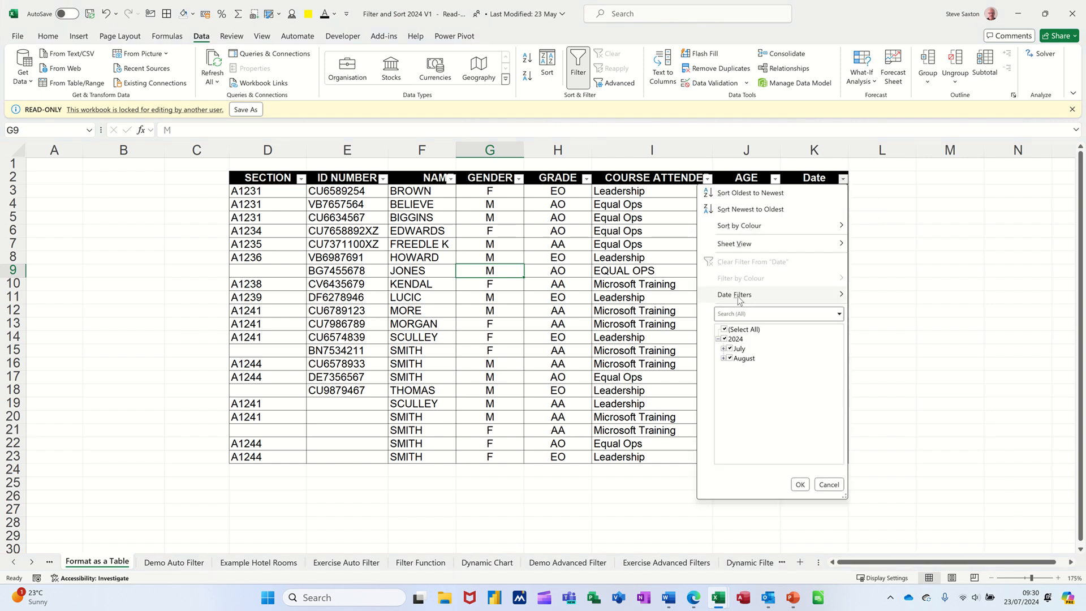
mouse_move(739, 300)
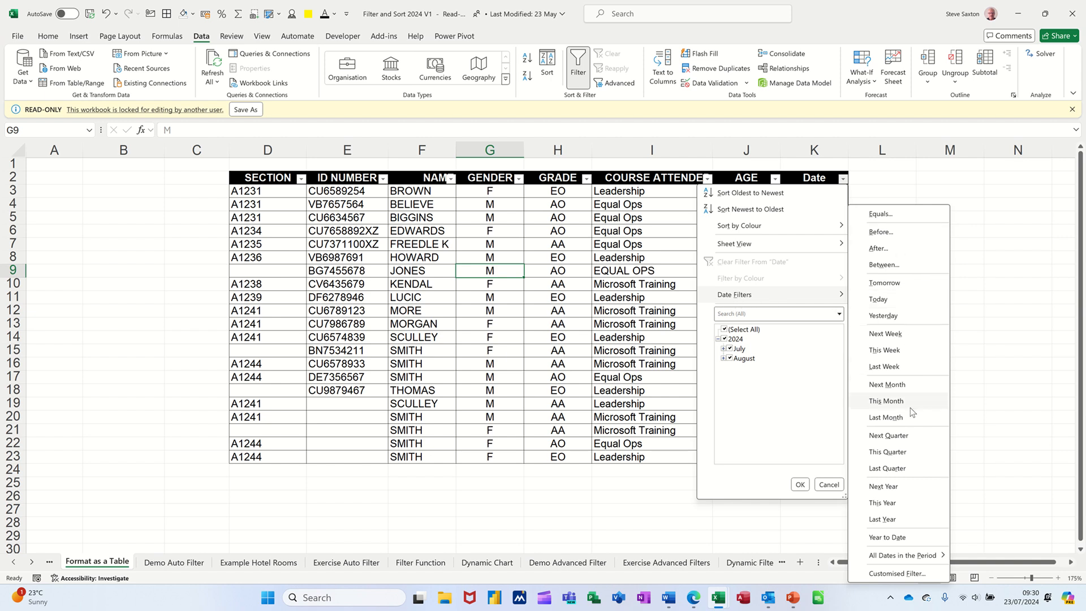
left_click(885, 265)
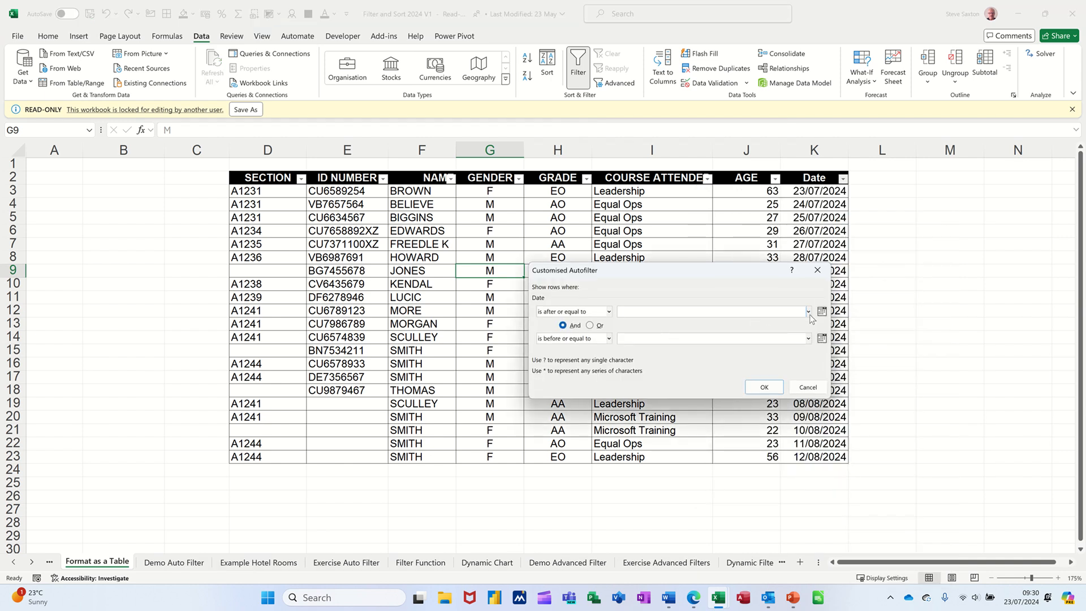
left_click(808, 312)
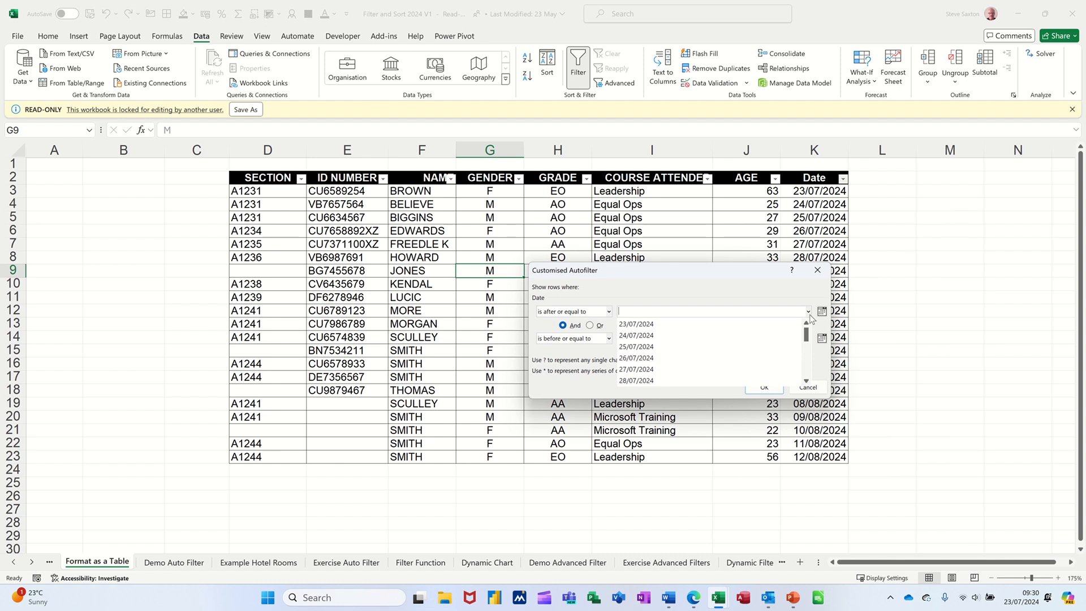
left_click(745, 324)
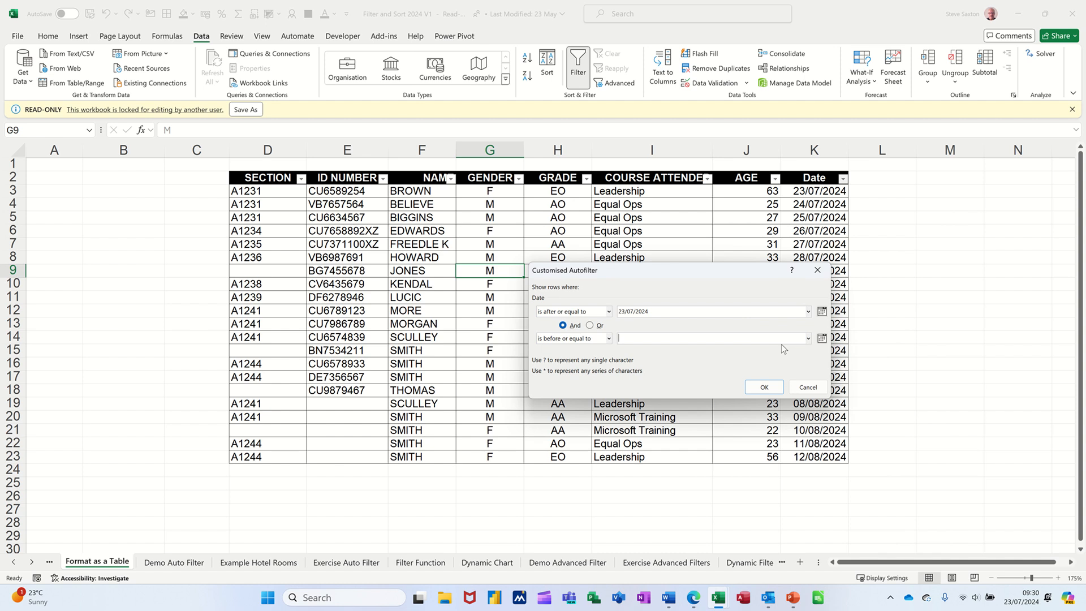
left_click(809, 341)
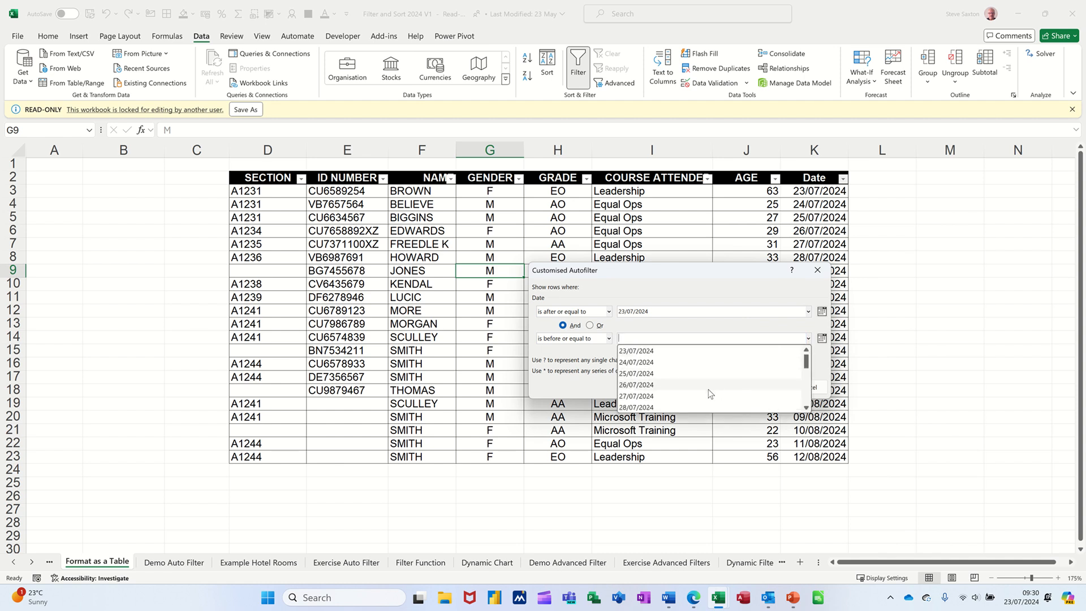
left_click(683, 407)
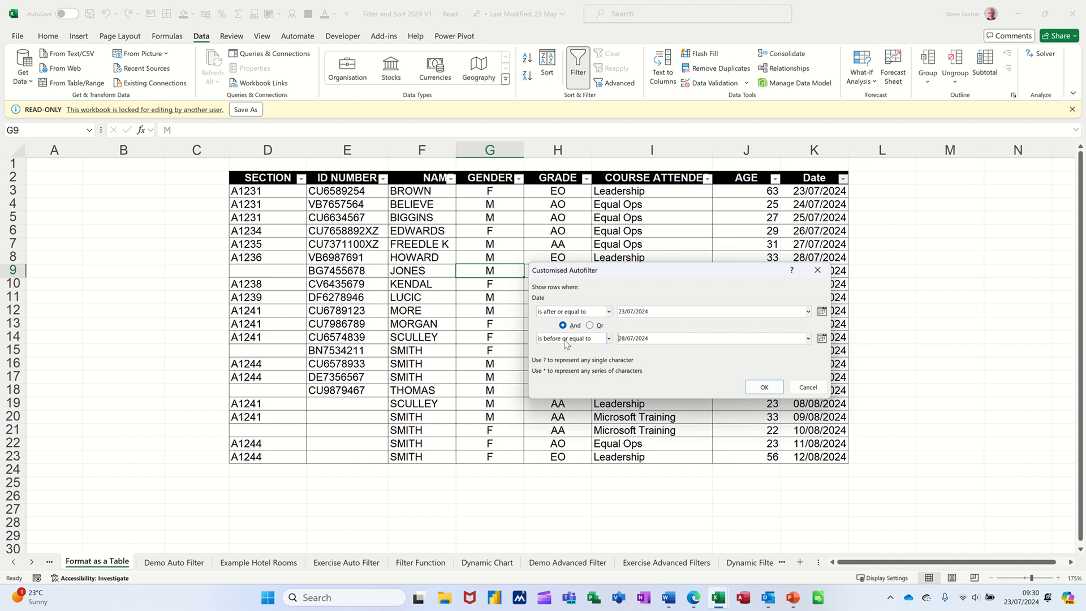
left_click(764, 387)
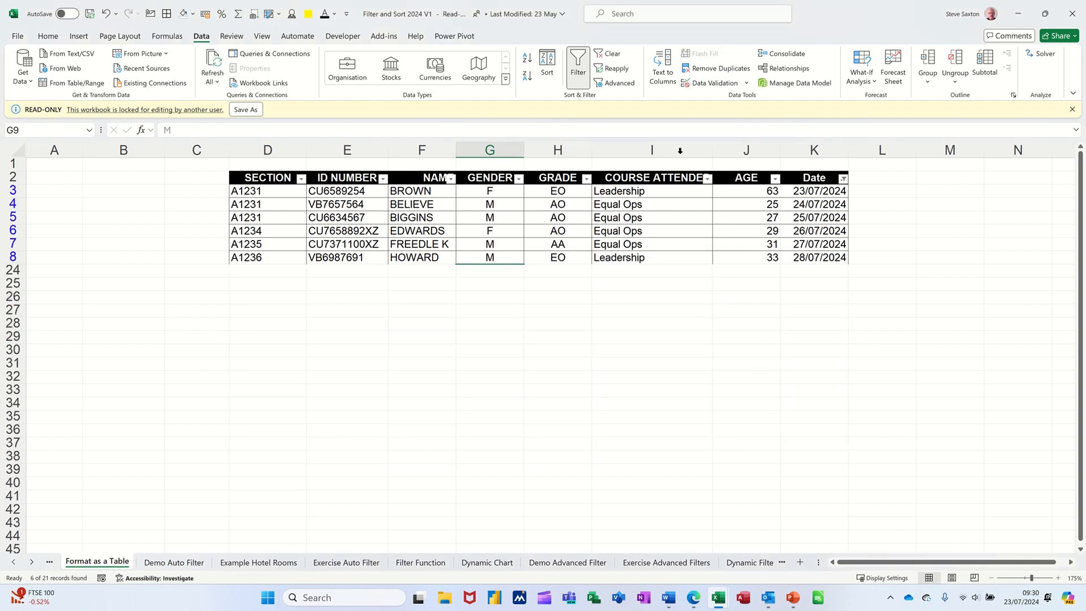
left_click(608, 55)
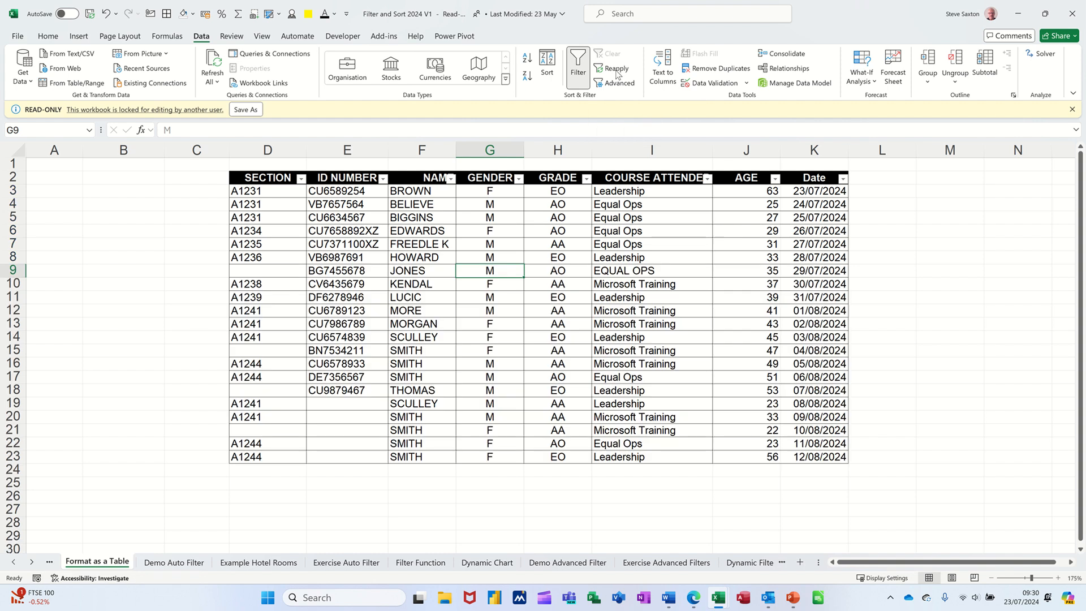
Step: Examine the comparison operators and the date picker of the Date column's customised filter, and cancel it
left_click(843, 180)
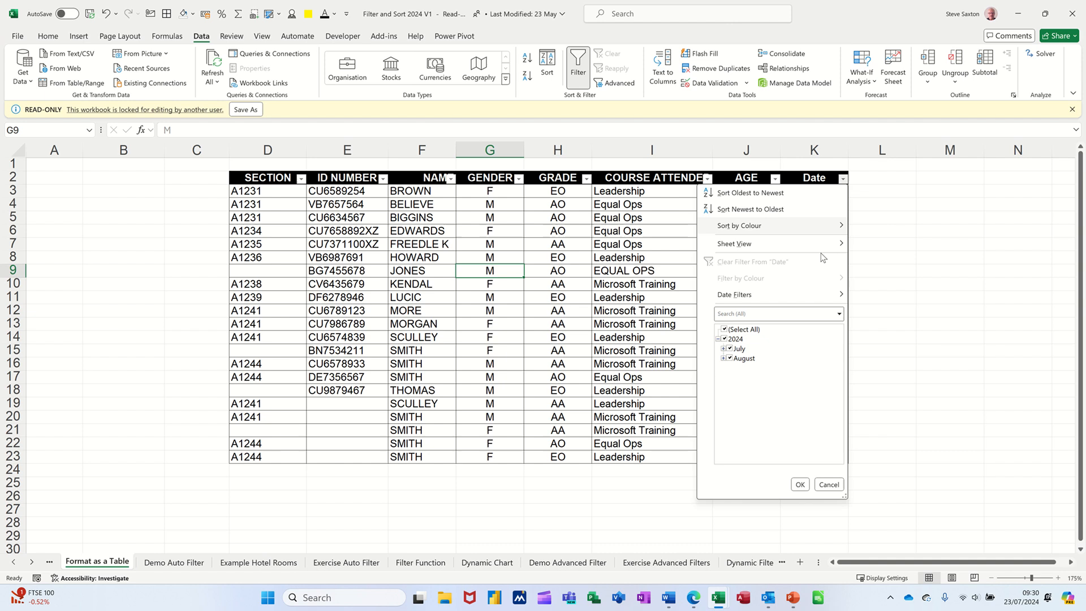
mouse_move(784, 291)
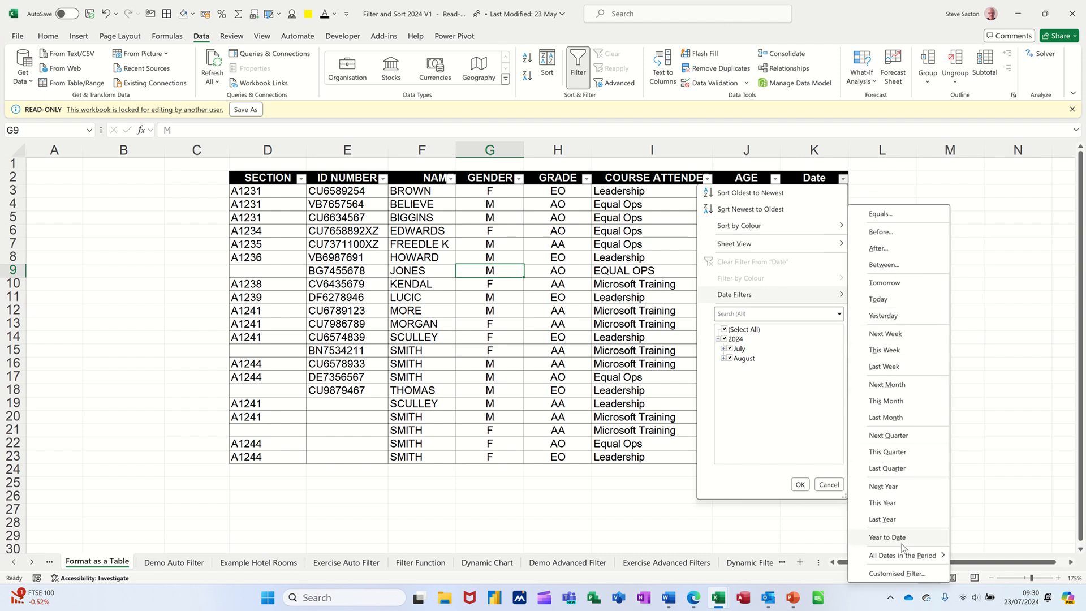
left_click(884, 573)
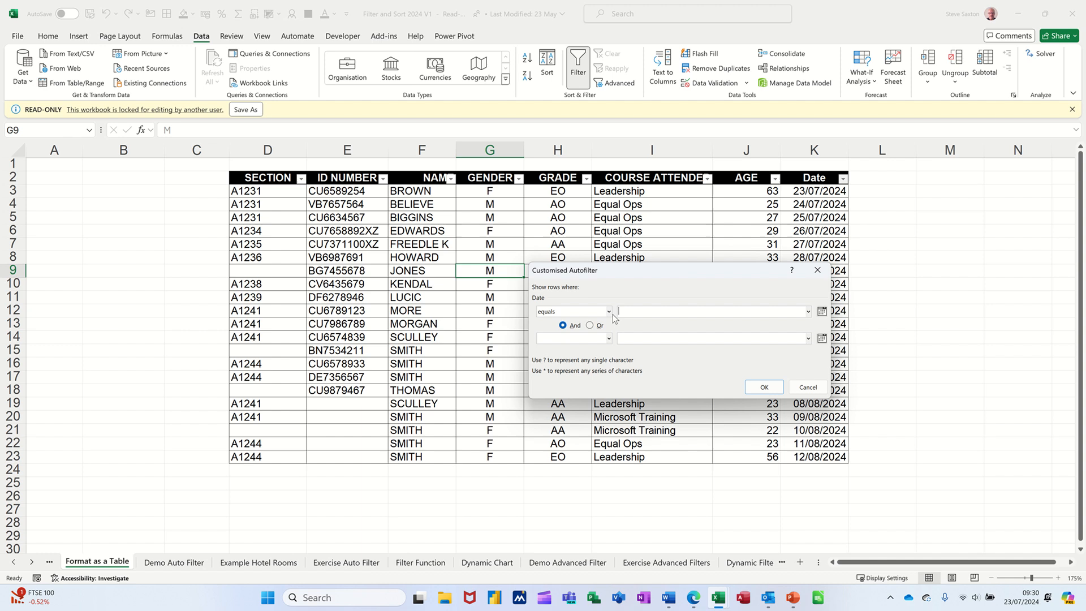
left_click(610, 313)
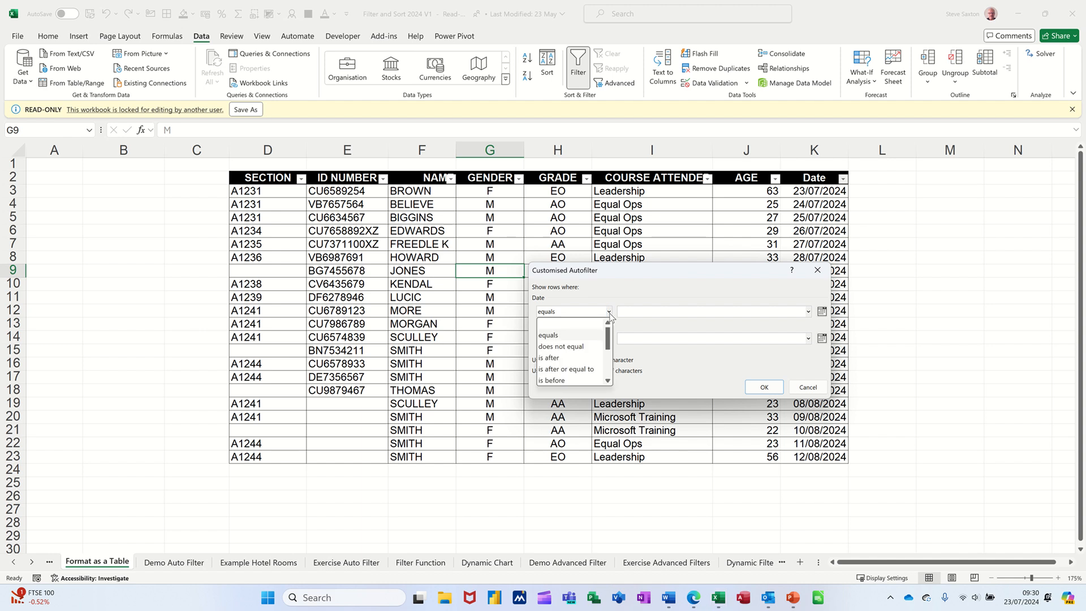
mouse_move(609, 343)
left_mouse_down()
mouse_move(609, 376)
mouse_move(605, 336)
left_mouse_up()
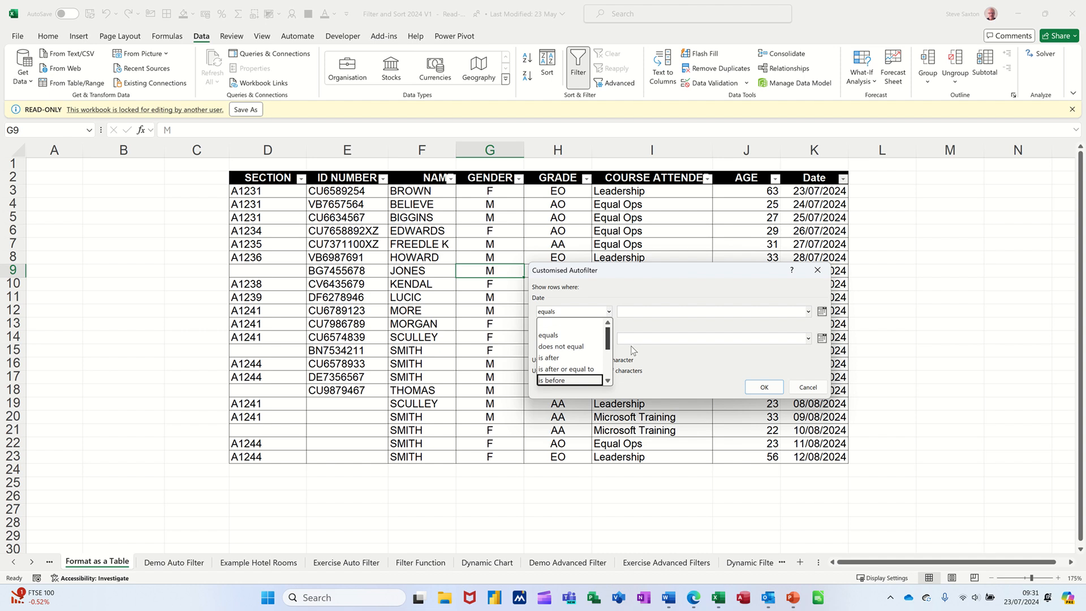
left_click(823, 313)
left_click(823, 313)
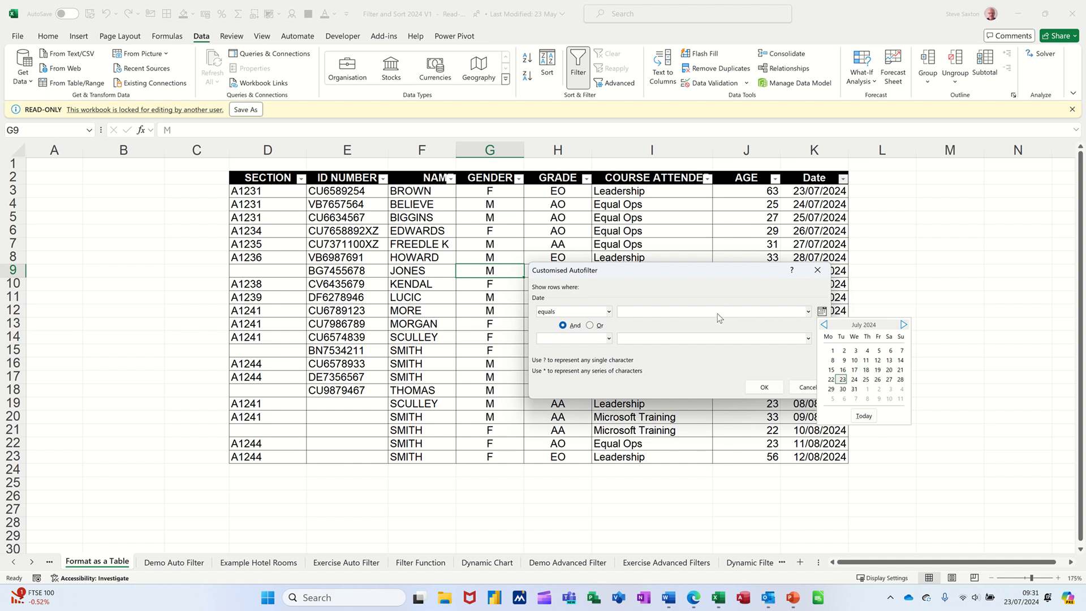
left_click(804, 390)
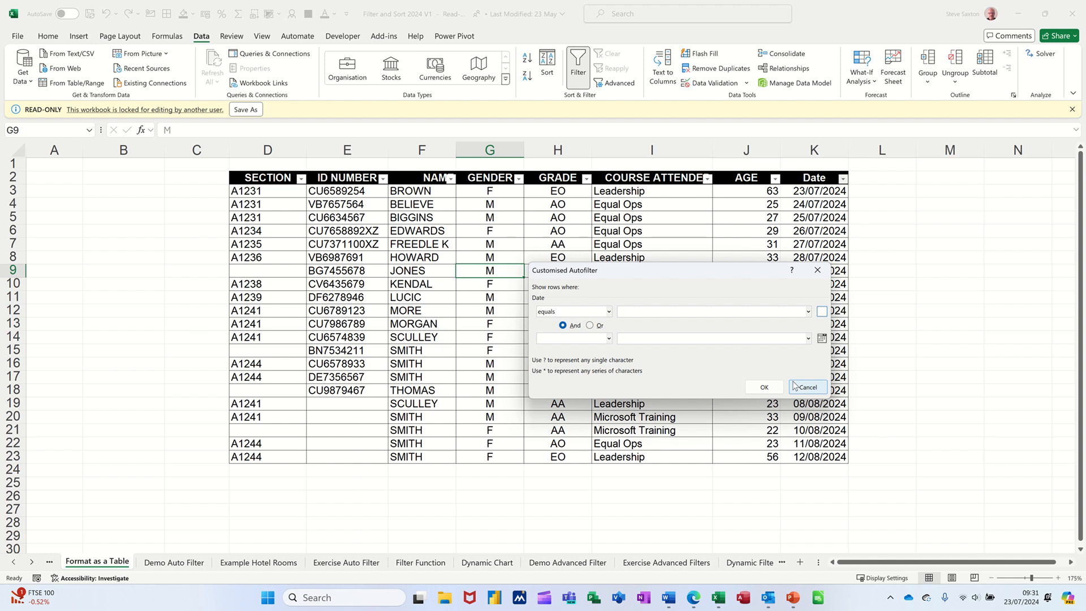
left_click(804, 389)
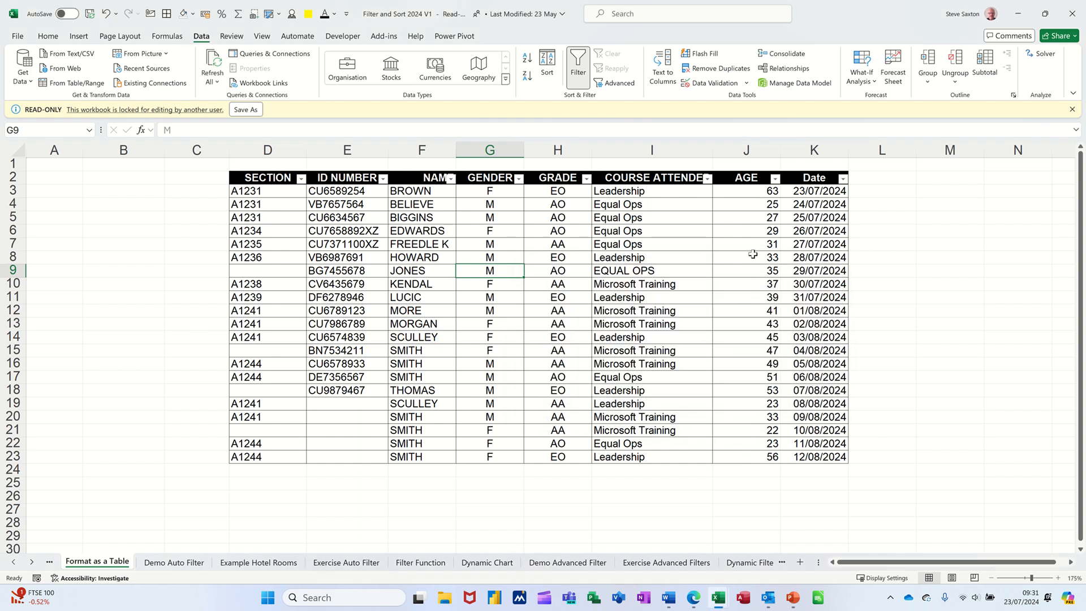
Step: Filter the AGE column with a customised filter for greater than 50 and less than 60, and clear the filter
left_click(776, 178)
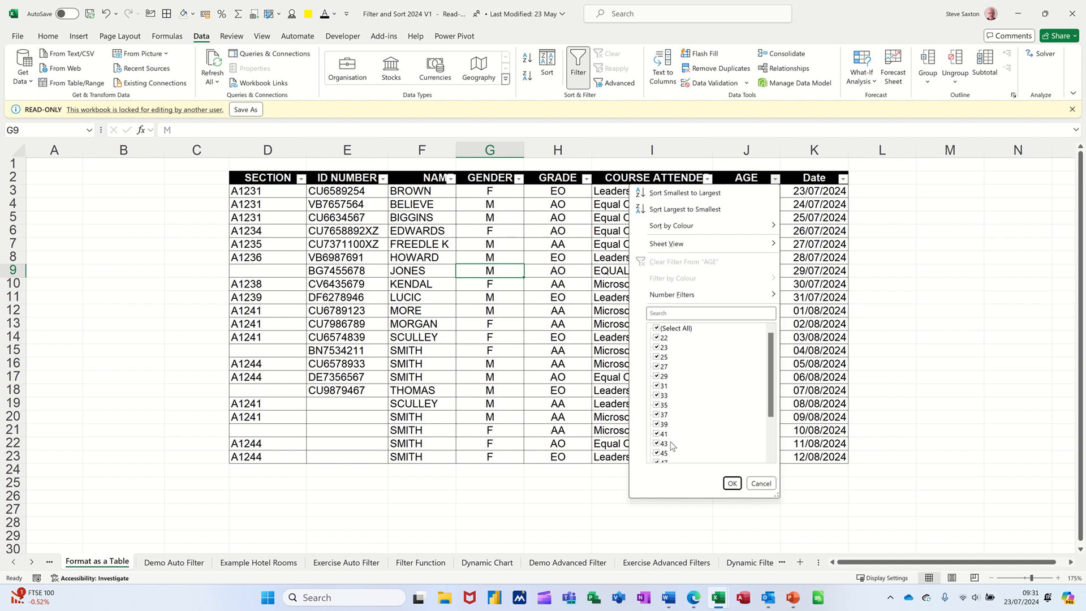
mouse_move(659, 296)
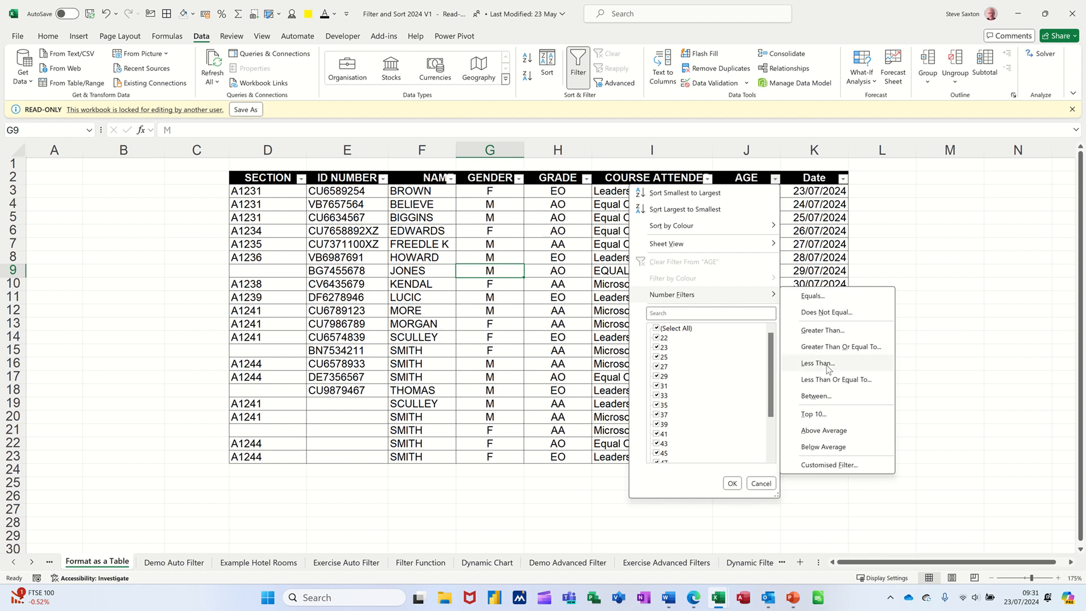
left_click(830, 465)
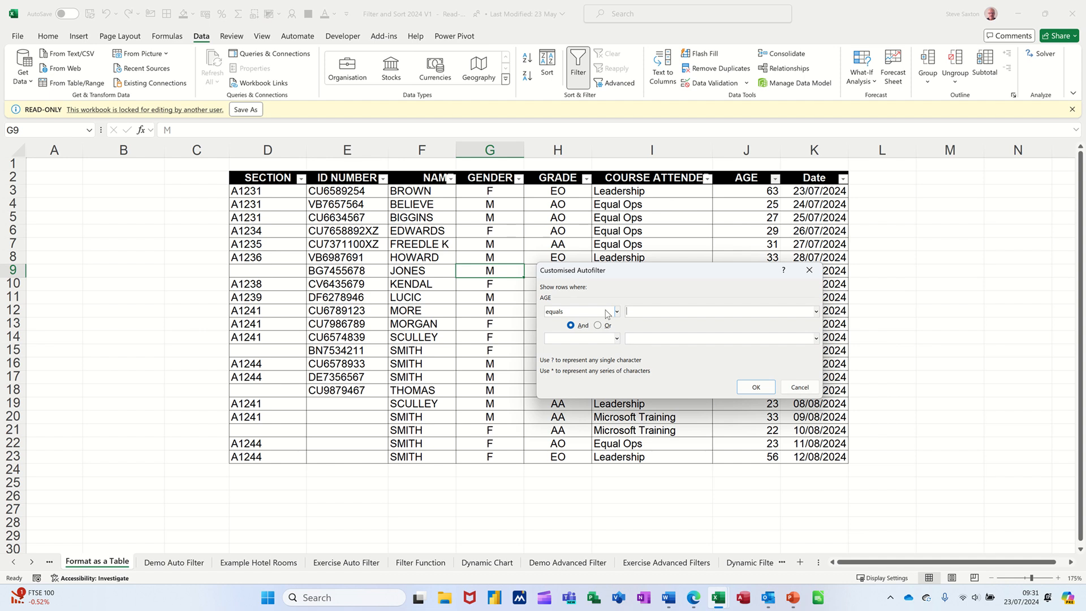
left_click(617, 312)
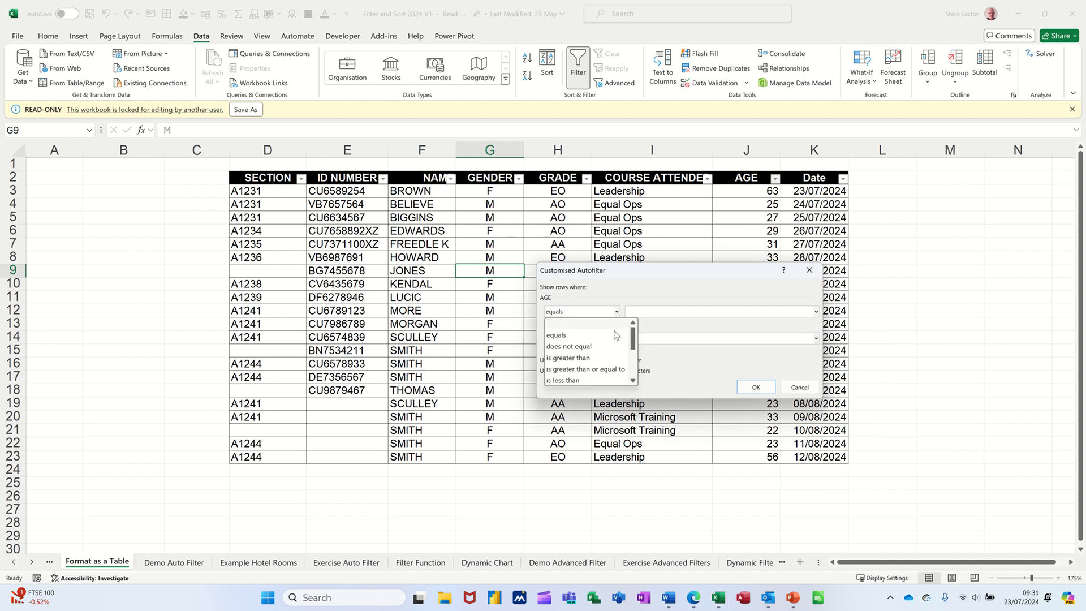
left_click(568, 358)
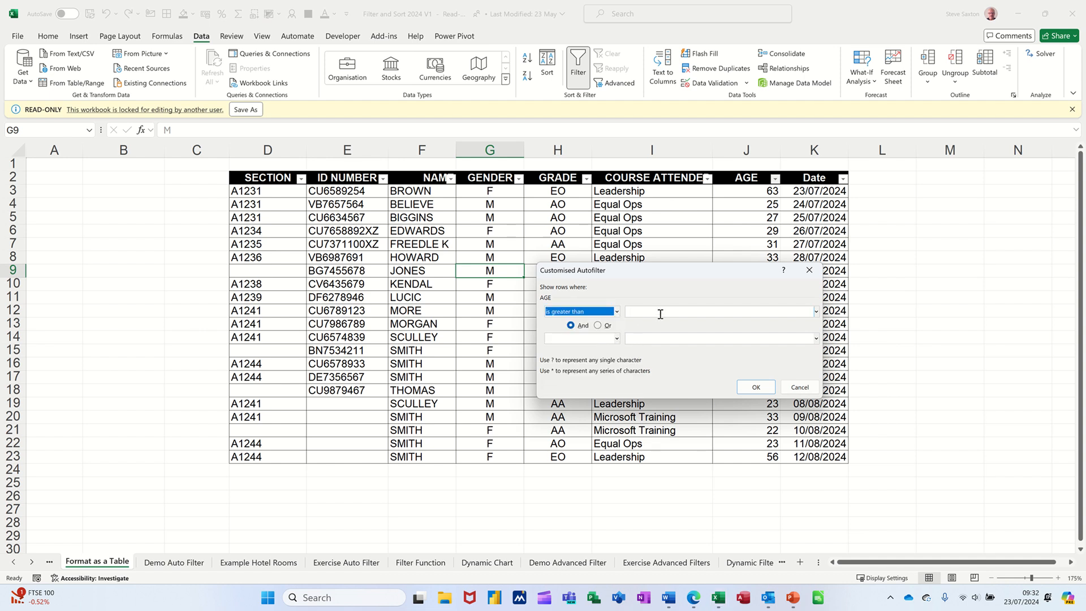
left_click(660, 312)
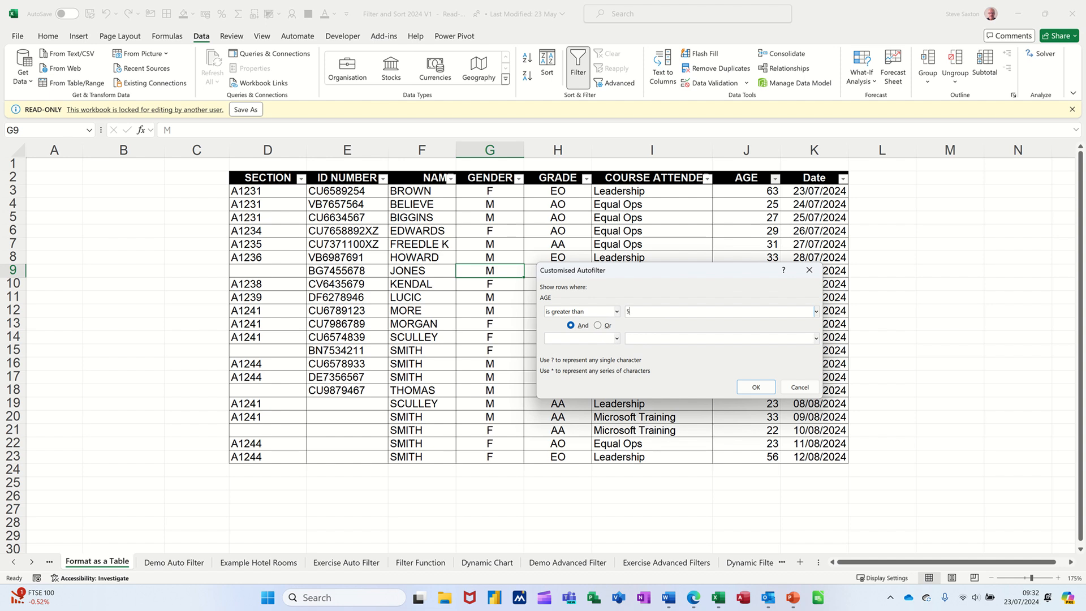
left_click(619, 338)
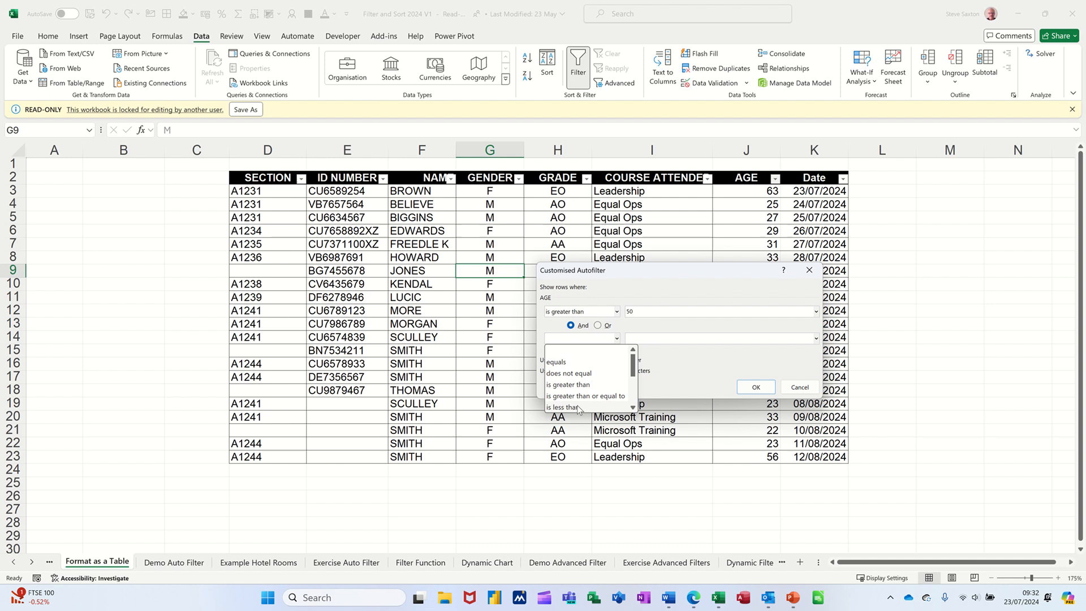
left_click(573, 407)
left_click(655, 338)
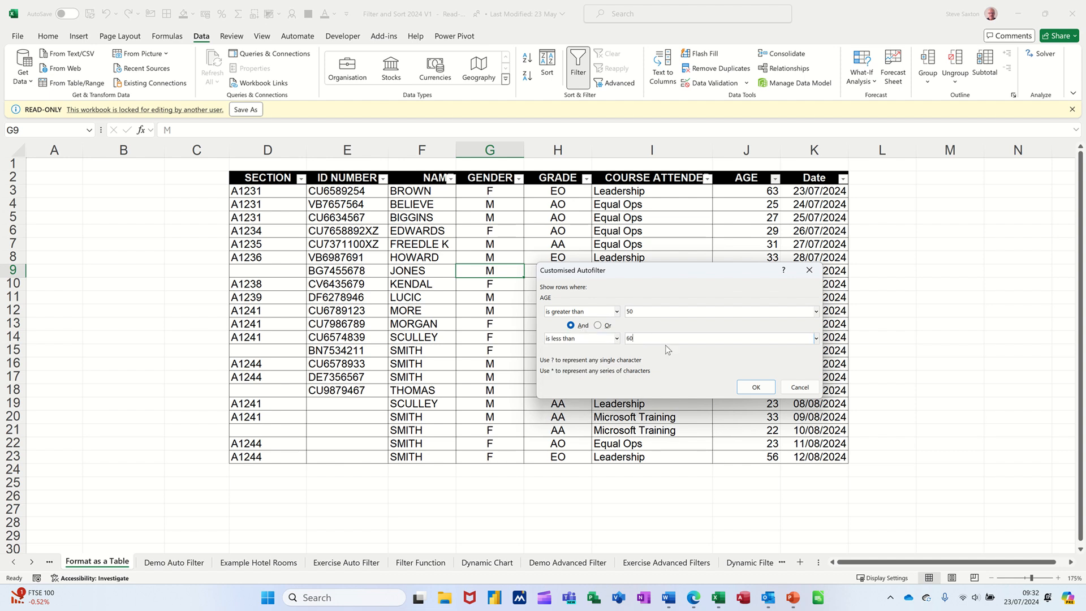
left_click(751, 386)
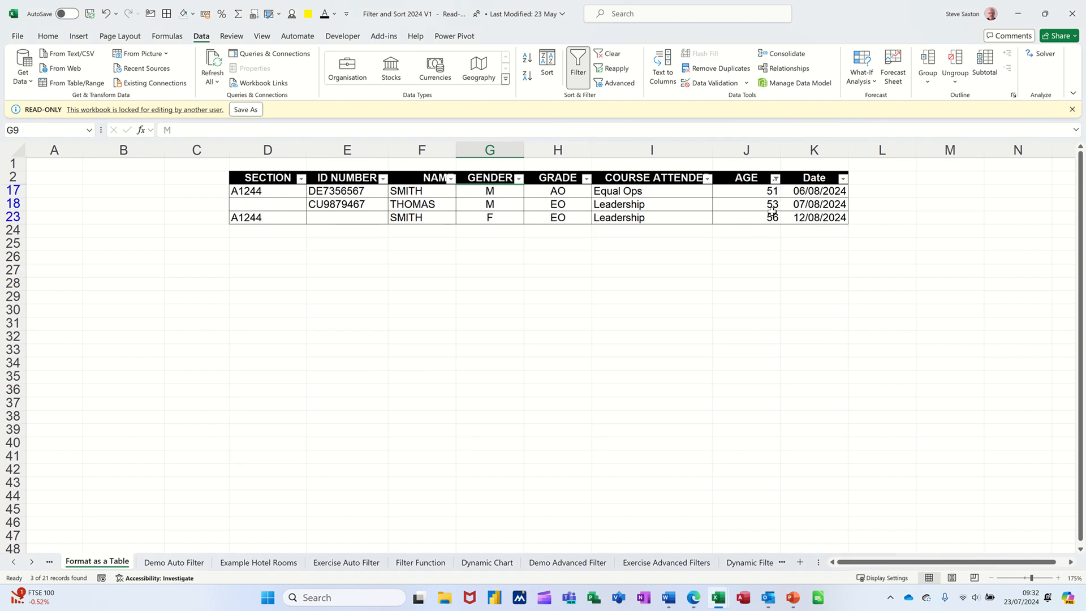
left_click(611, 55)
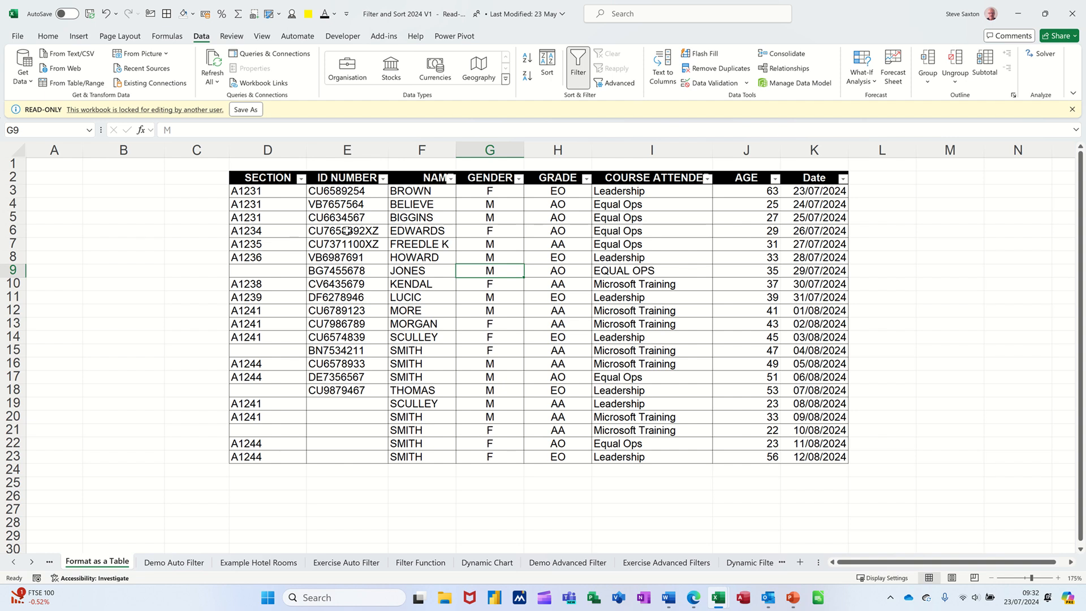
Step: Start a customised text filter on the ID NUMBER column with the first condition set to begins with cu
left_click_drag(346, 230, 347, 242)
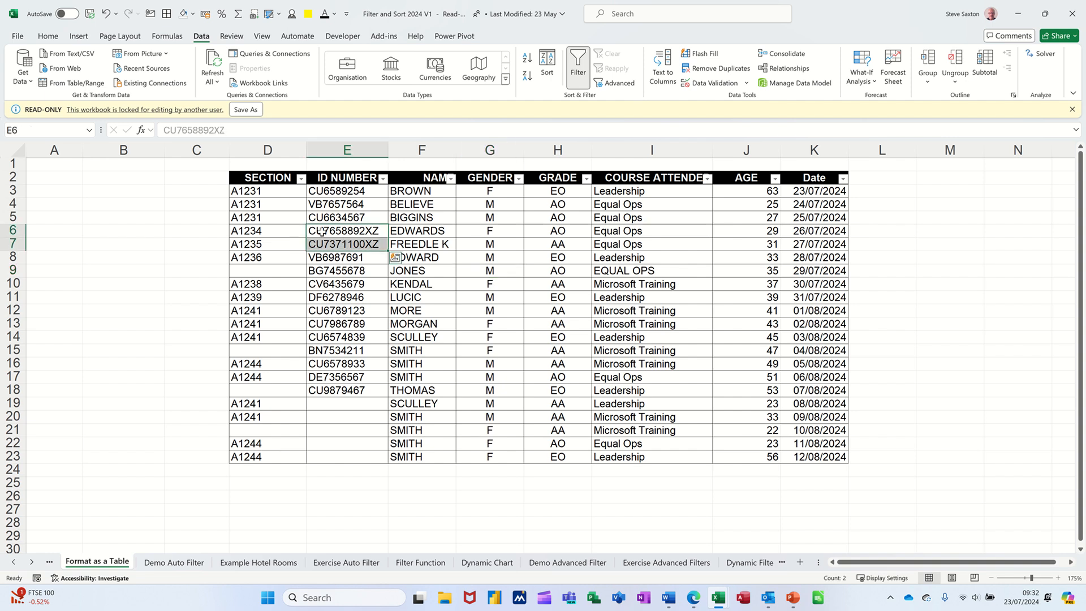
left_click(371, 232)
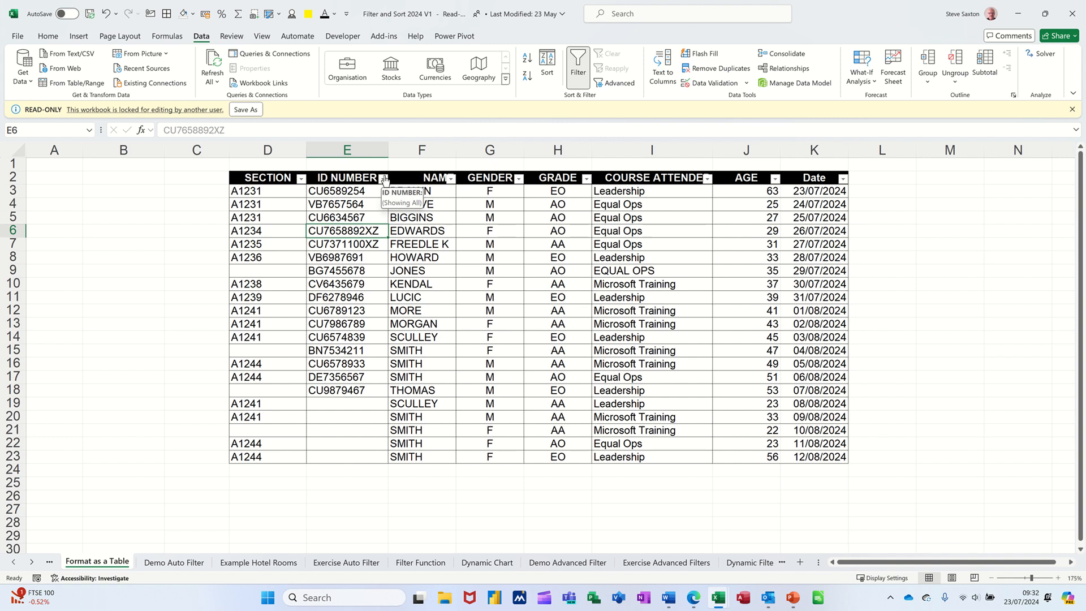
left_click(384, 179)
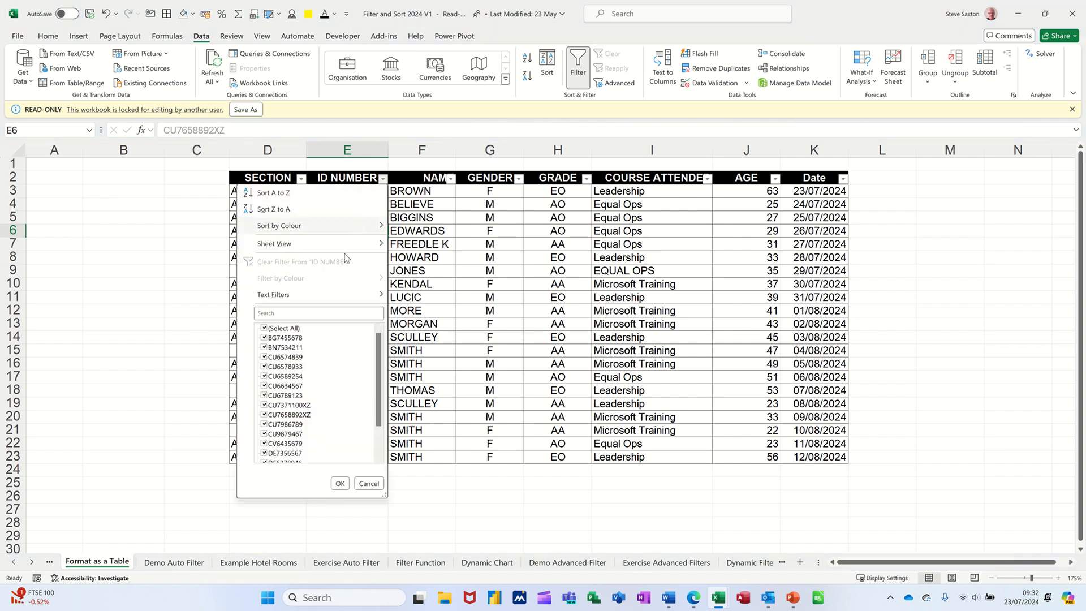
mouse_move(339, 294)
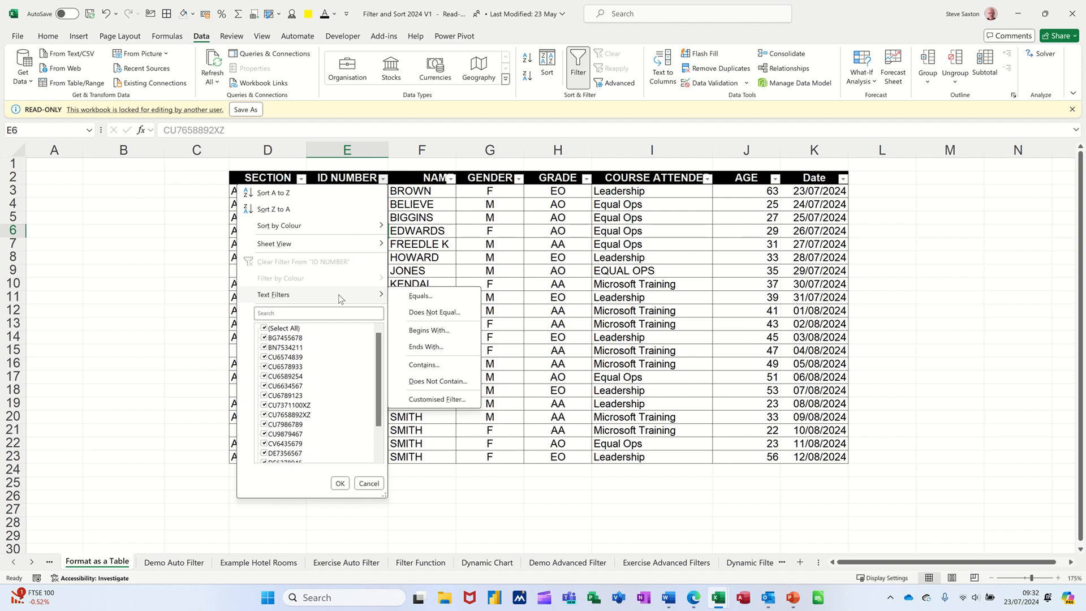
left_click(424, 399)
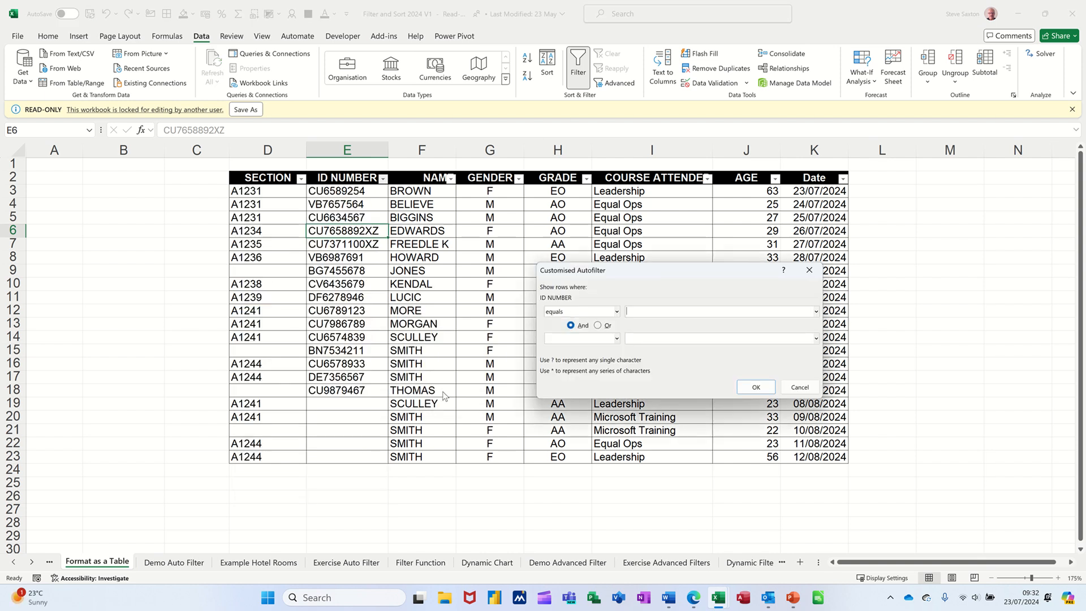
left_click(617, 312)
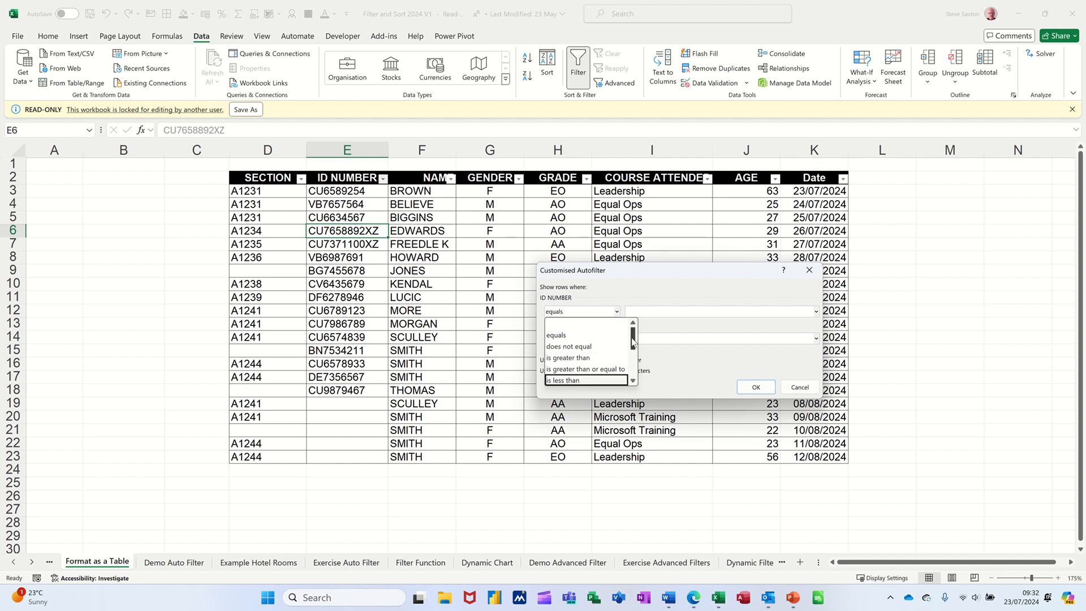
left_click_drag(633, 341, 633, 355)
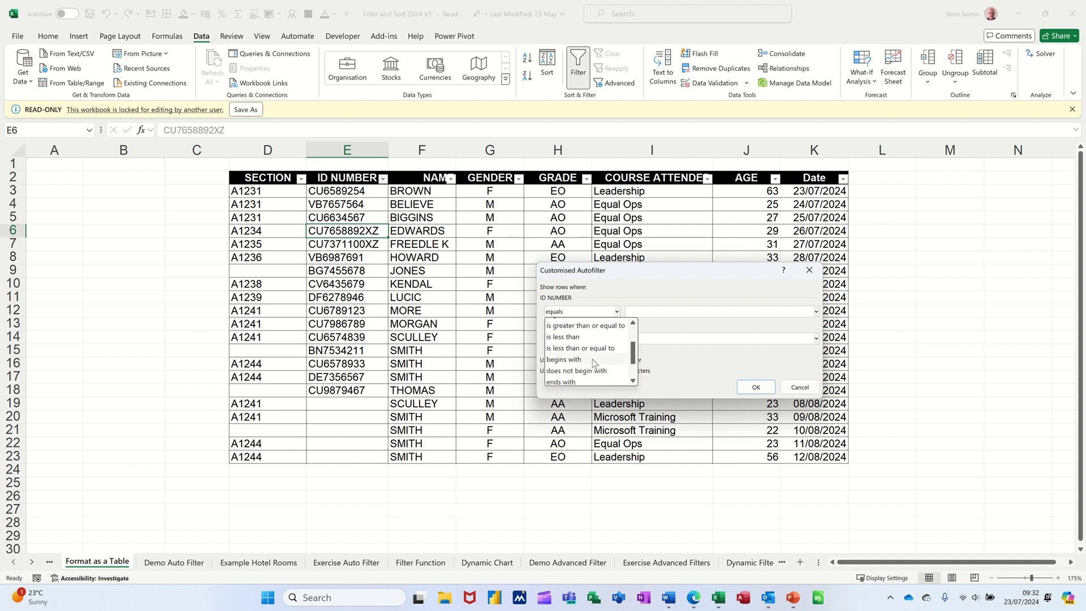
left_click(594, 360)
left_click(646, 311)
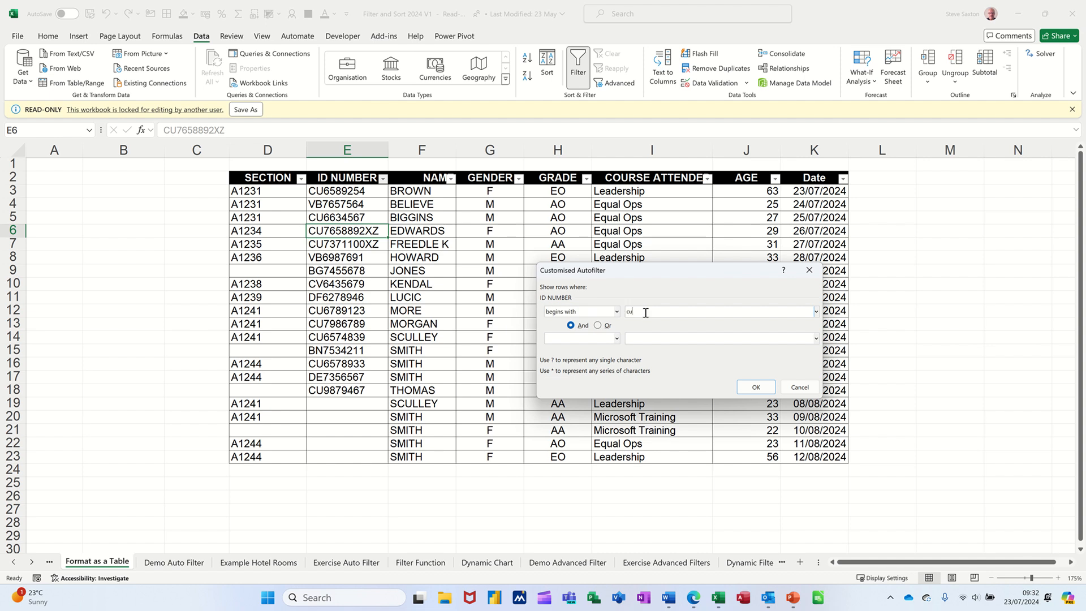
Step: Add a second condition for IDs that end with XZ, apply the filter, and clear it
left_click(617, 338)
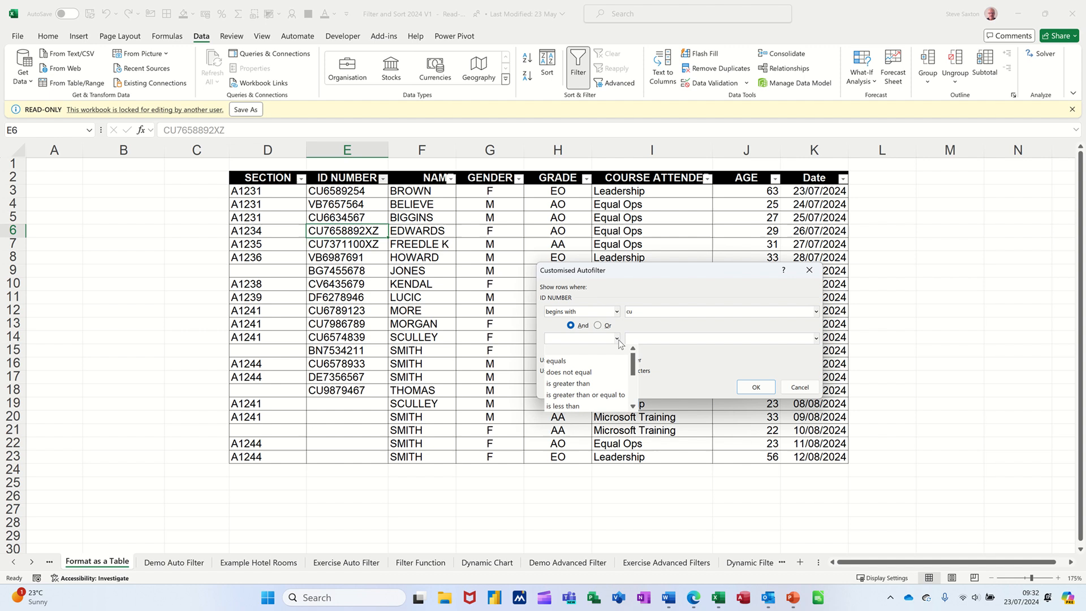
scroll(615, 365, "down", 1)
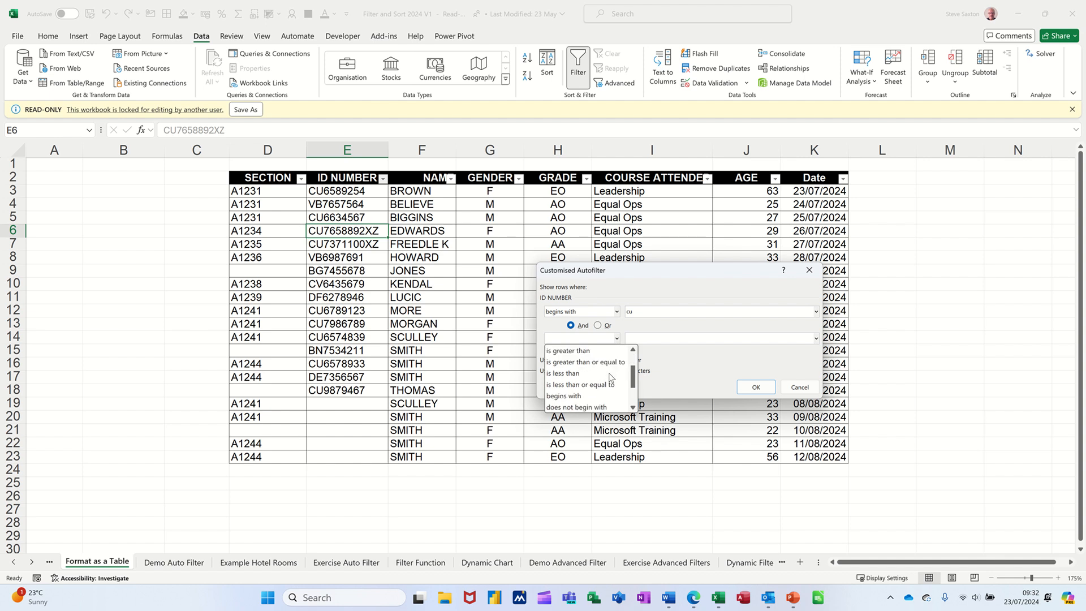
scroll(611, 378, "down", 1)
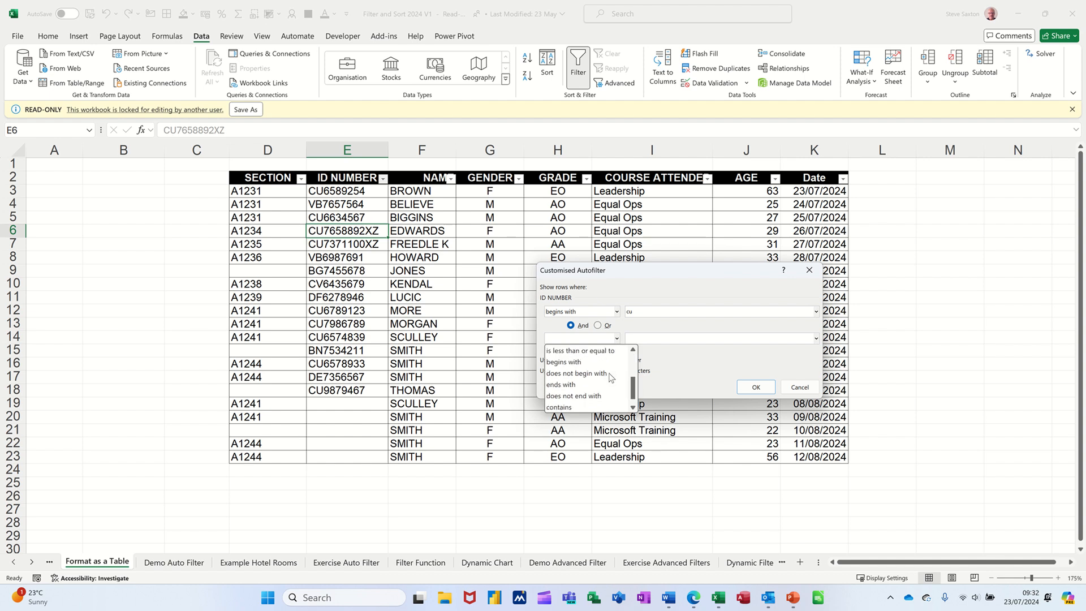
left_click(575, 385)
left_click(660, 338)
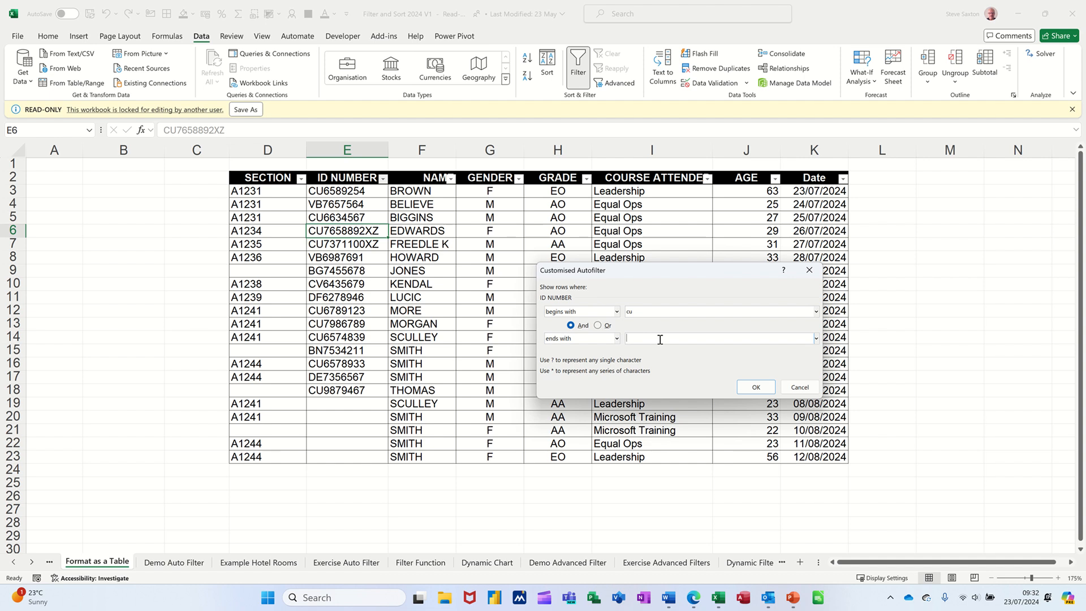
left_click(744, 386)
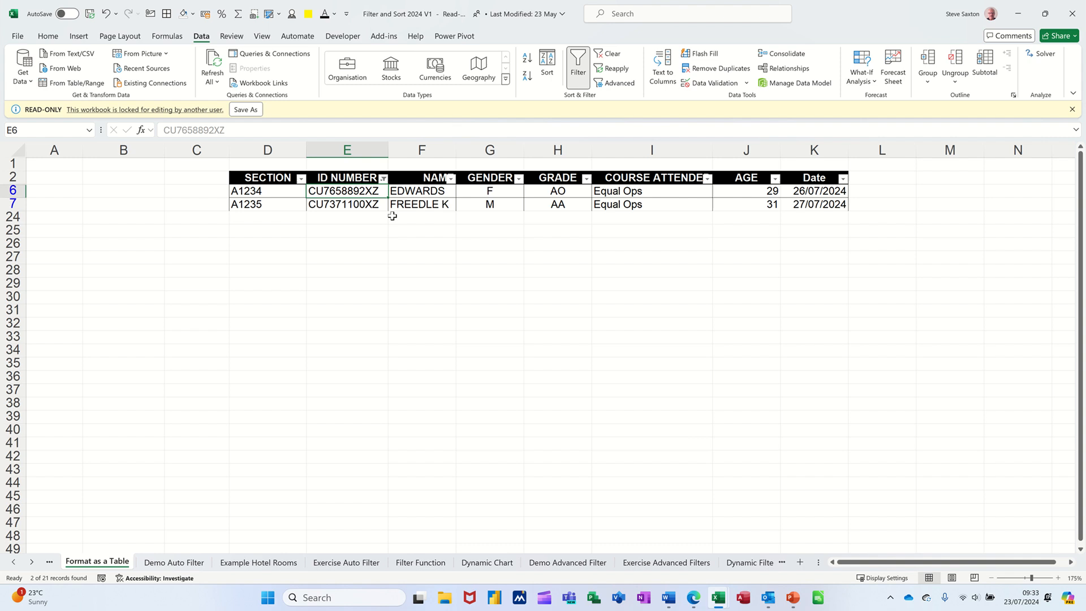
left_click(611, 57)
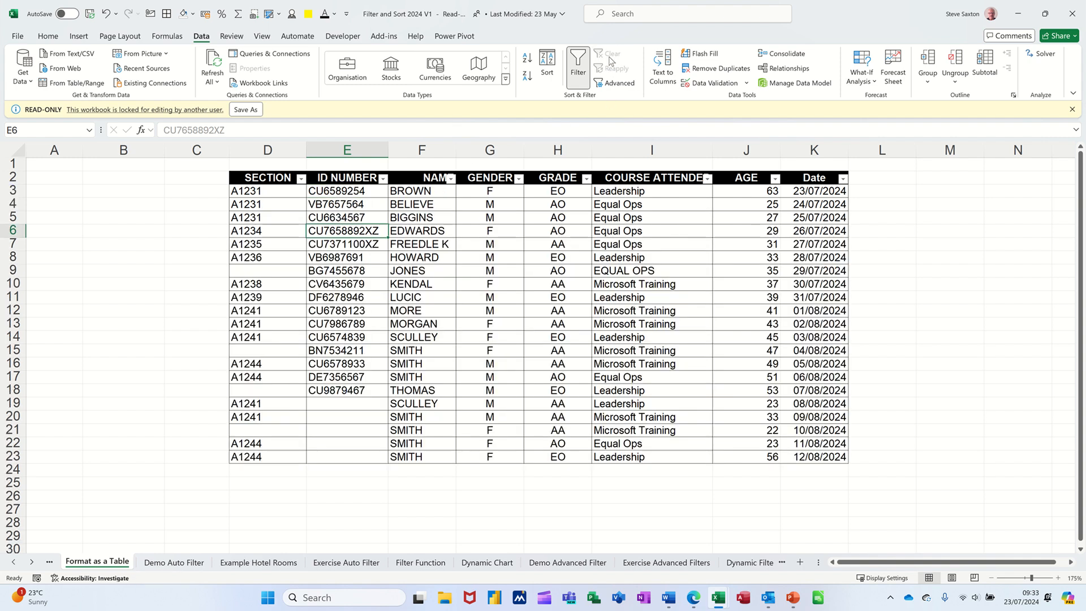
Step: Filter the ID NUMBER column with an equals condition using a * wildcard between cu and the xz ending, and clear the filter
left_click(383, 179)
mouse_move(327, 297)
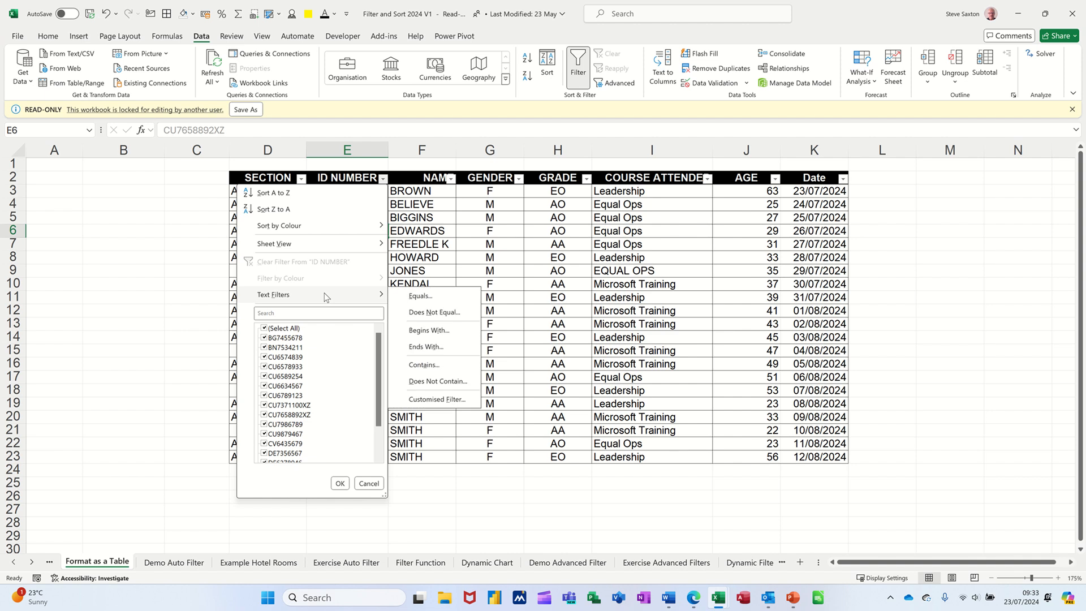
left_click(427, 401)
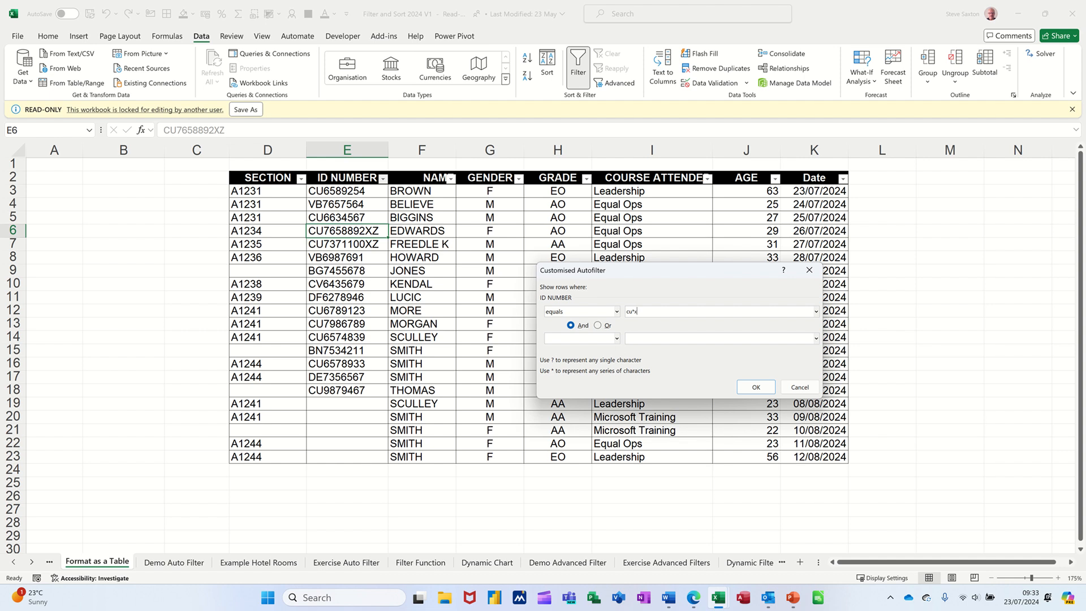
left_click(756, 387)
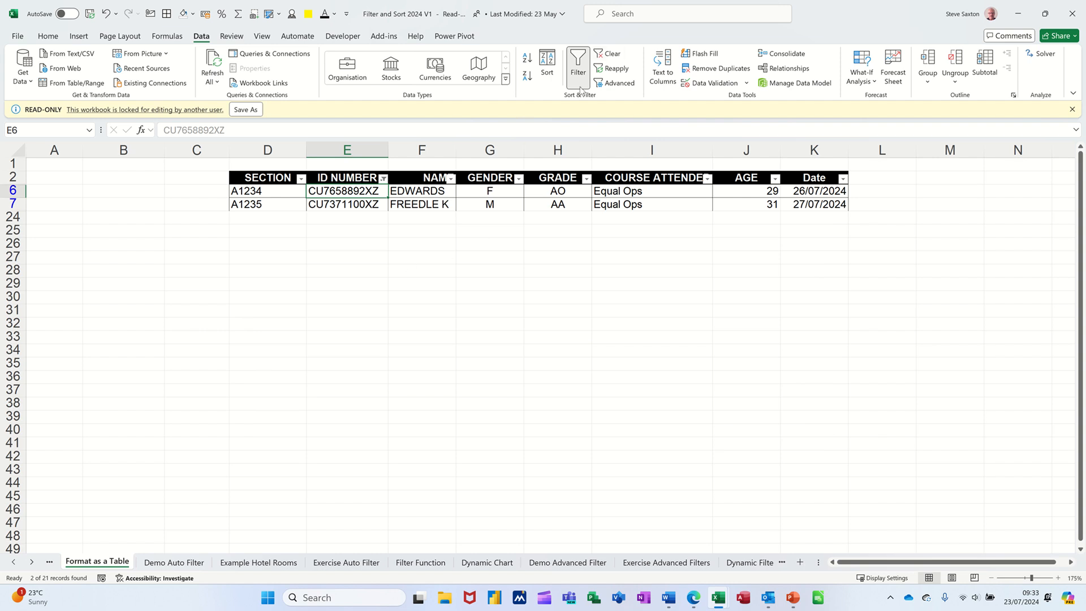
left_click(609, 54)
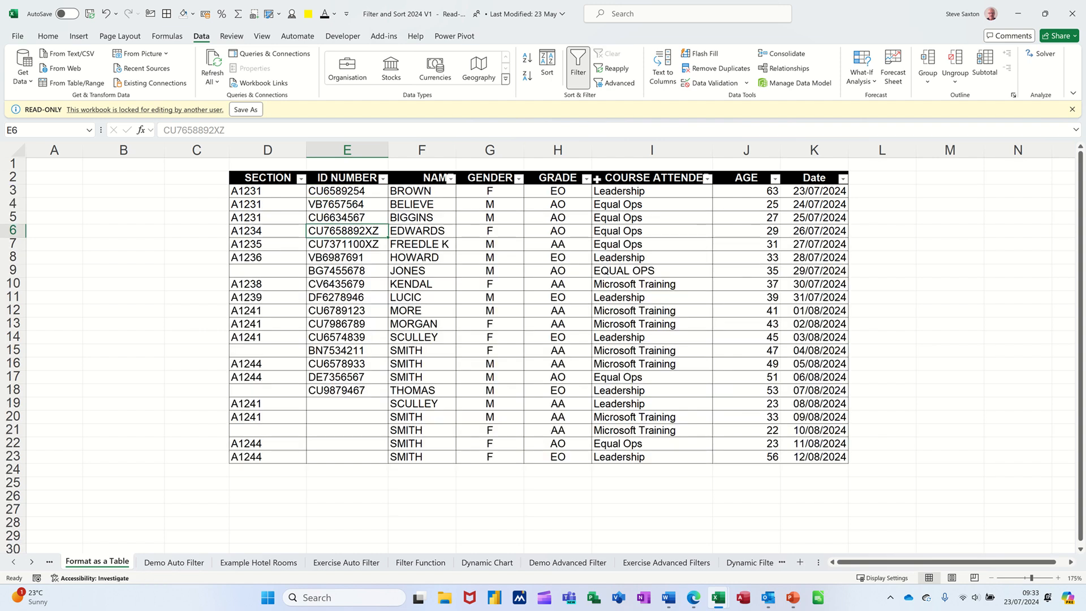
Step: Filter the ID NUMBER column with an equals condition and a wildcard pattern matching IDs that start with c, and clear the filter
left_click(384, 178)
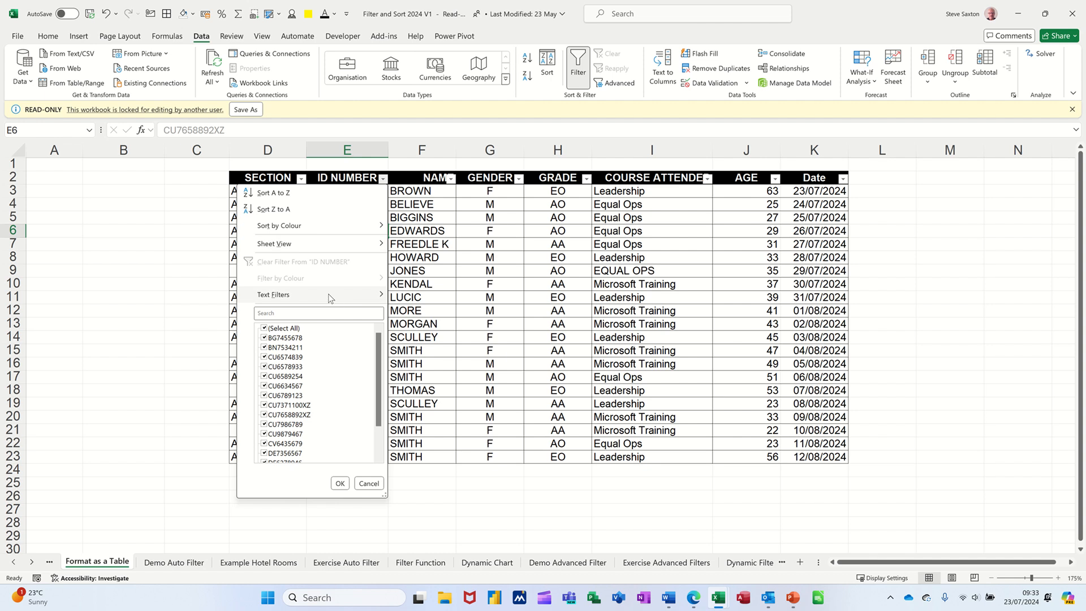
mouse_move(334, 296)
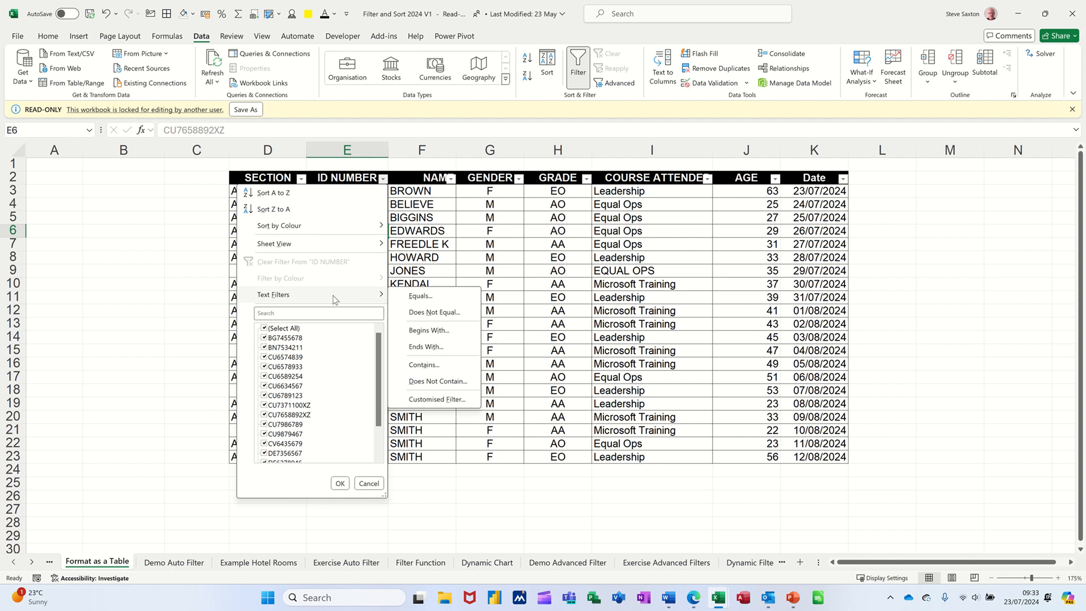
left_click(426, 400)
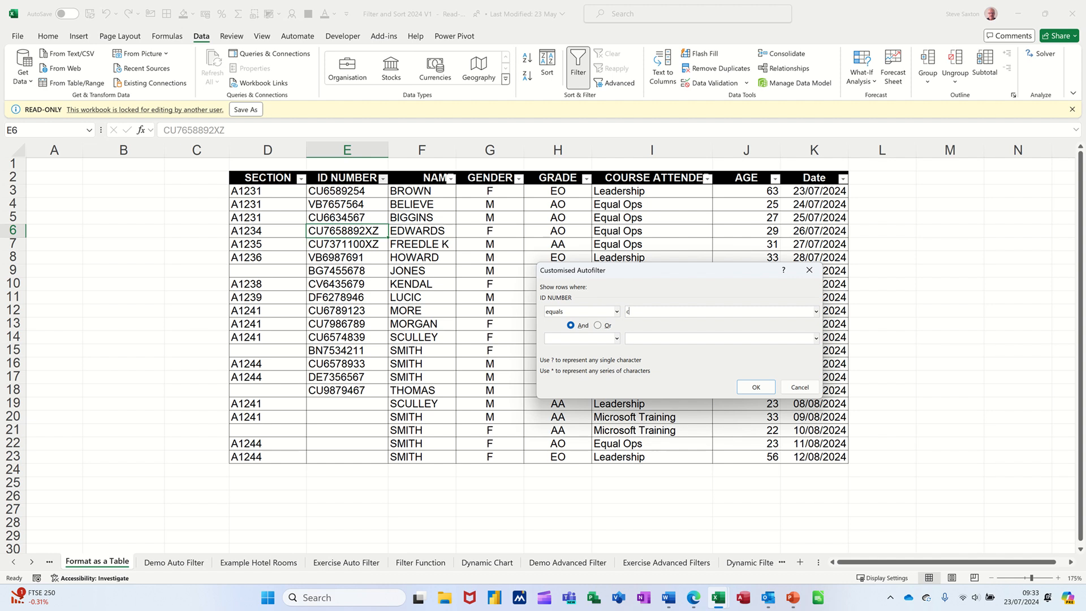
left_click(755, 384)
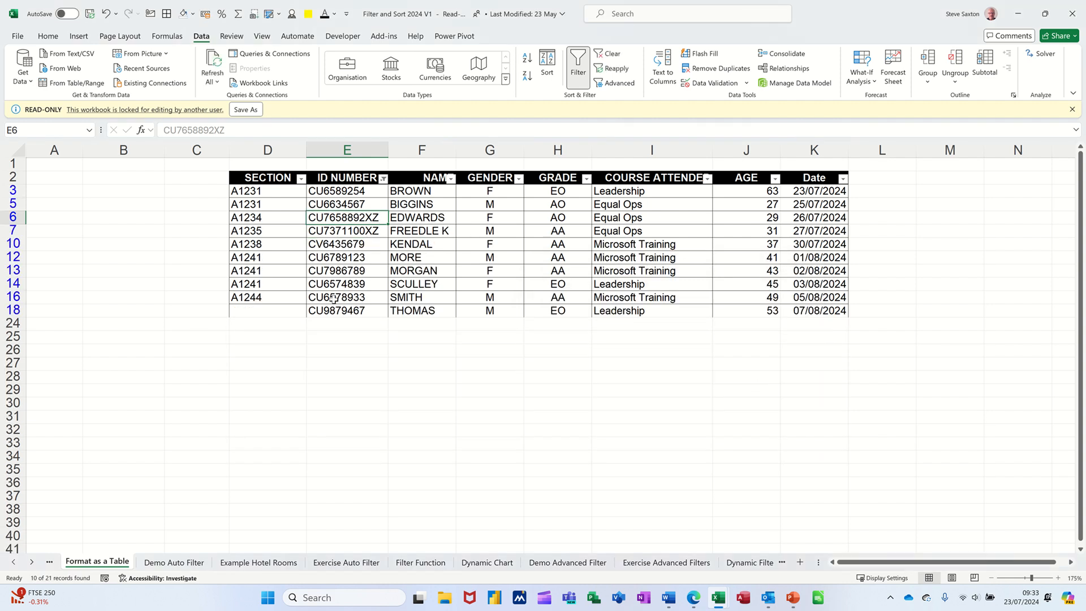
left_click(608, 53)
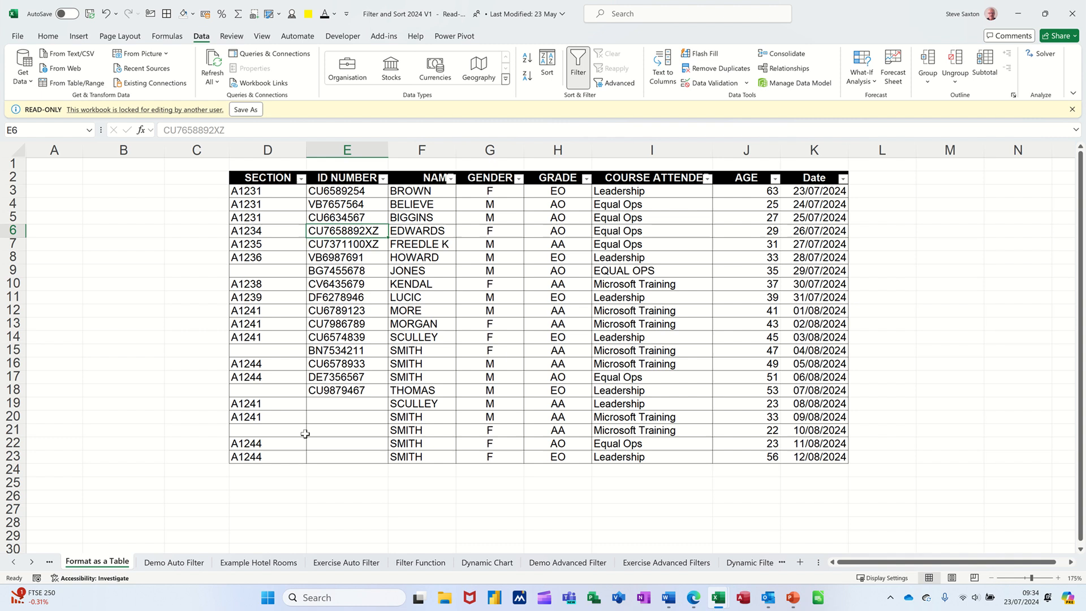
Step: On the Filter Function sheet, set the grade criterion in cell K1 to ao
left_click(420, 563)
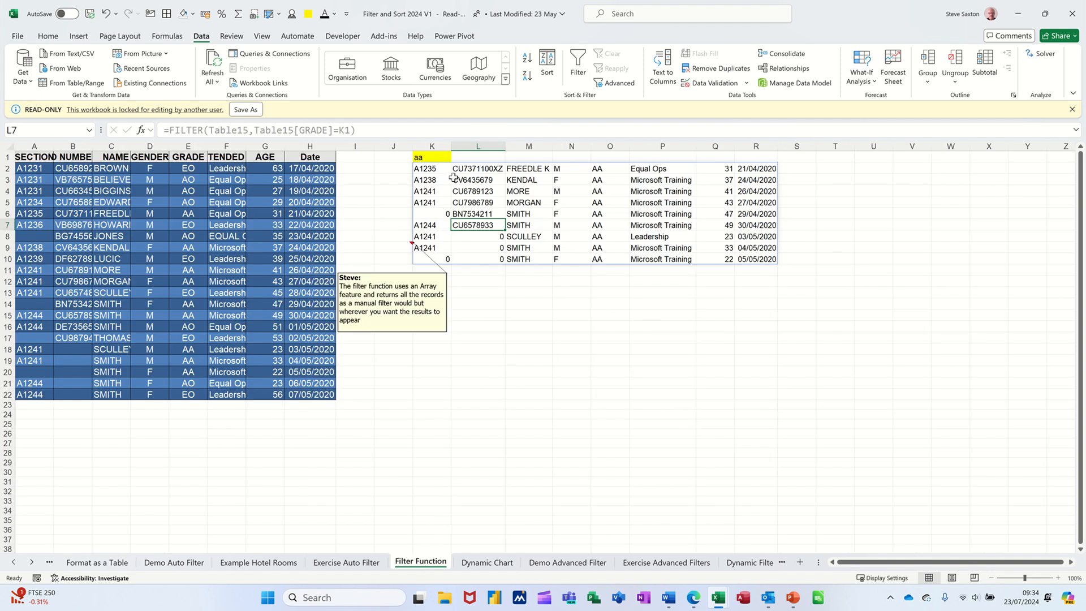
left_click(426, 155)
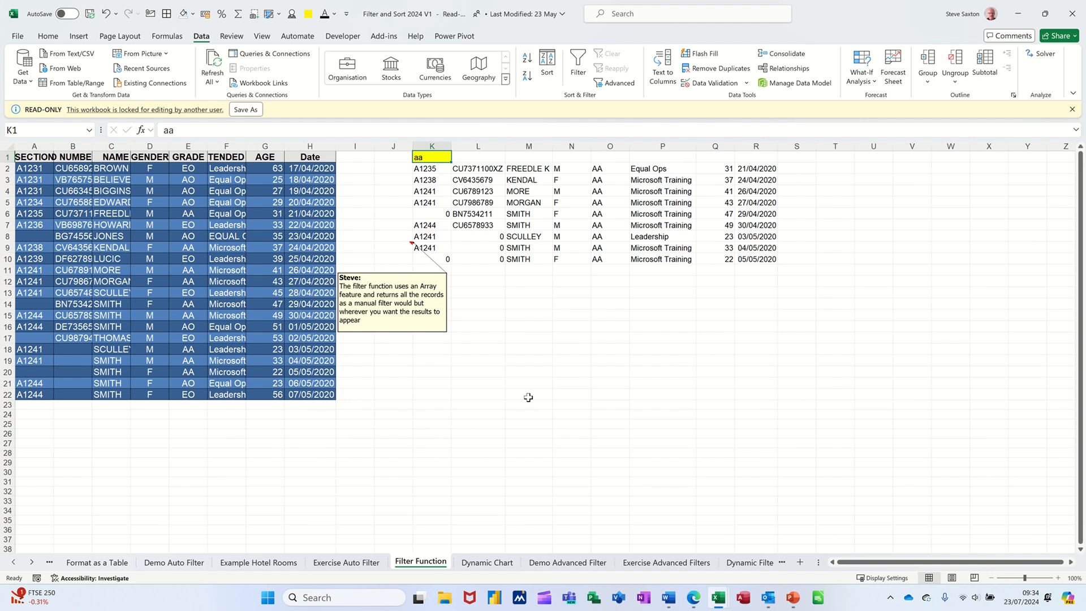
type("a")
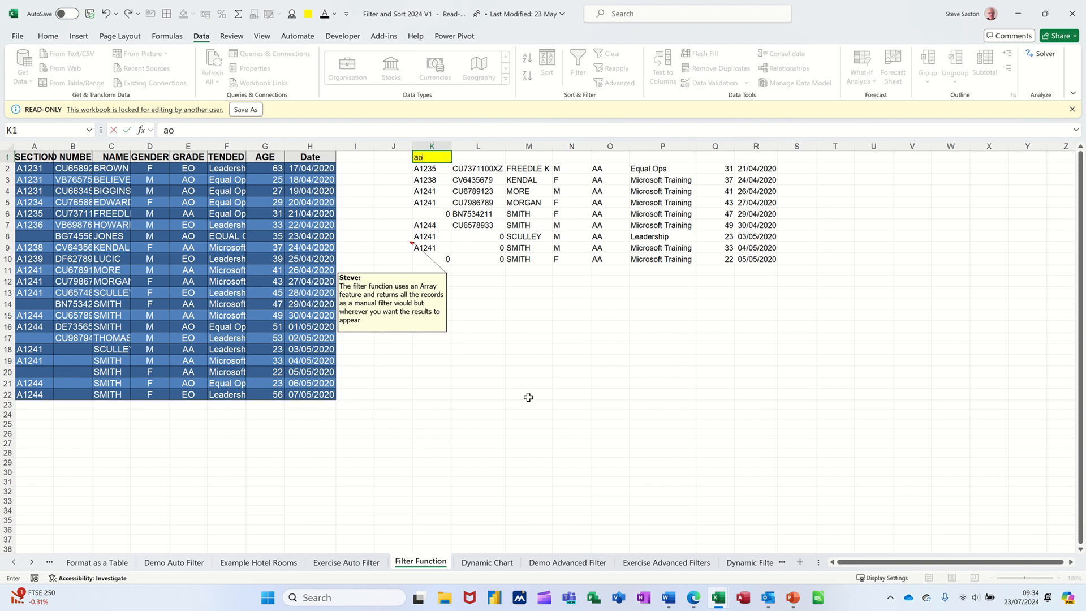
key("Return")
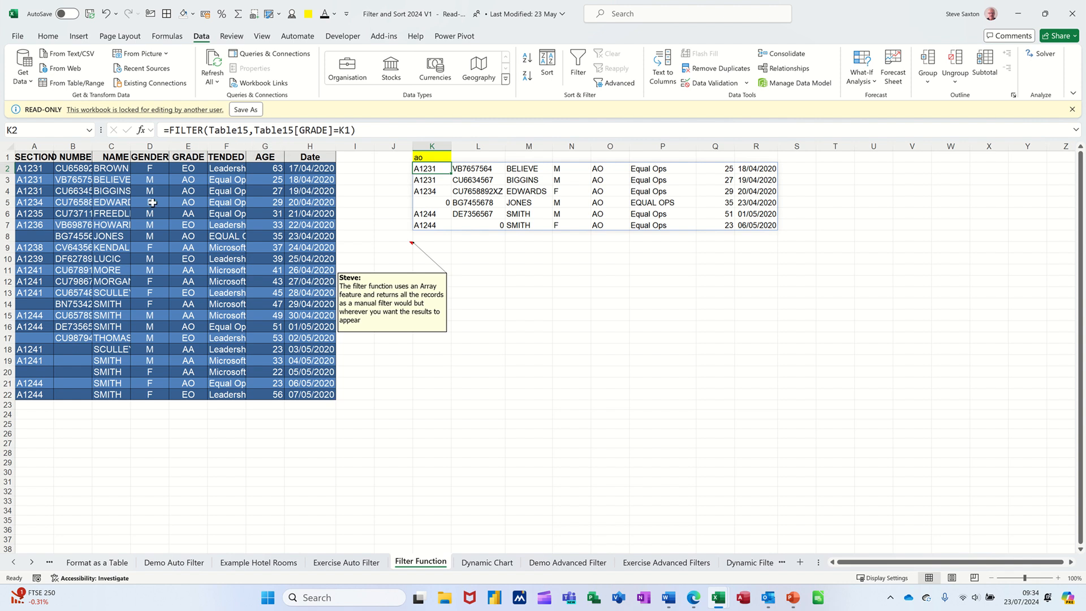
Step: Try to rename the source table on the Filter Function sheet as data
left_click(221, 203)
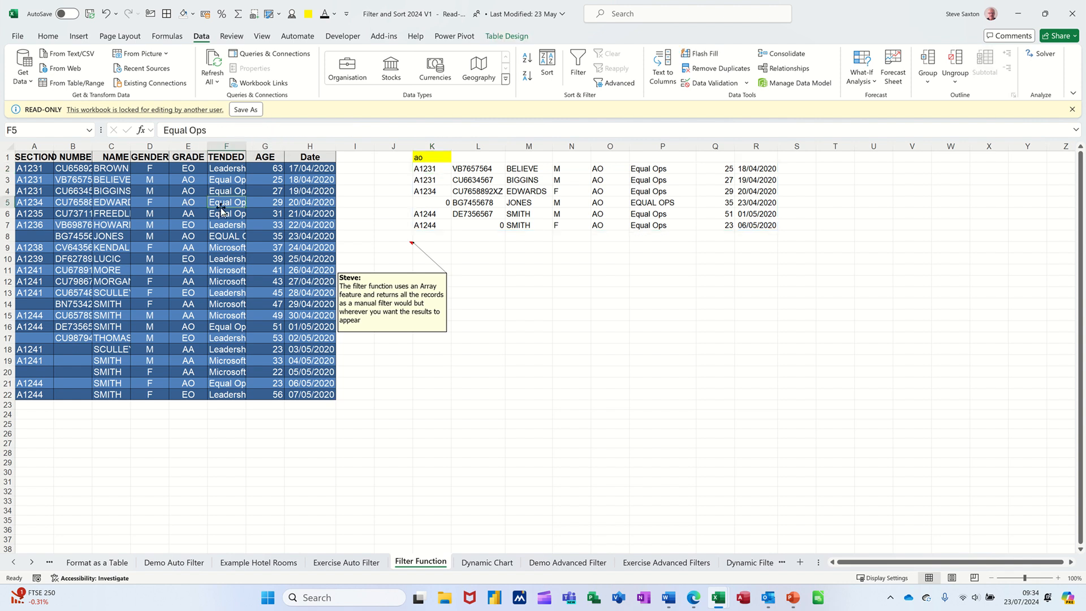
left_click(511, 38)
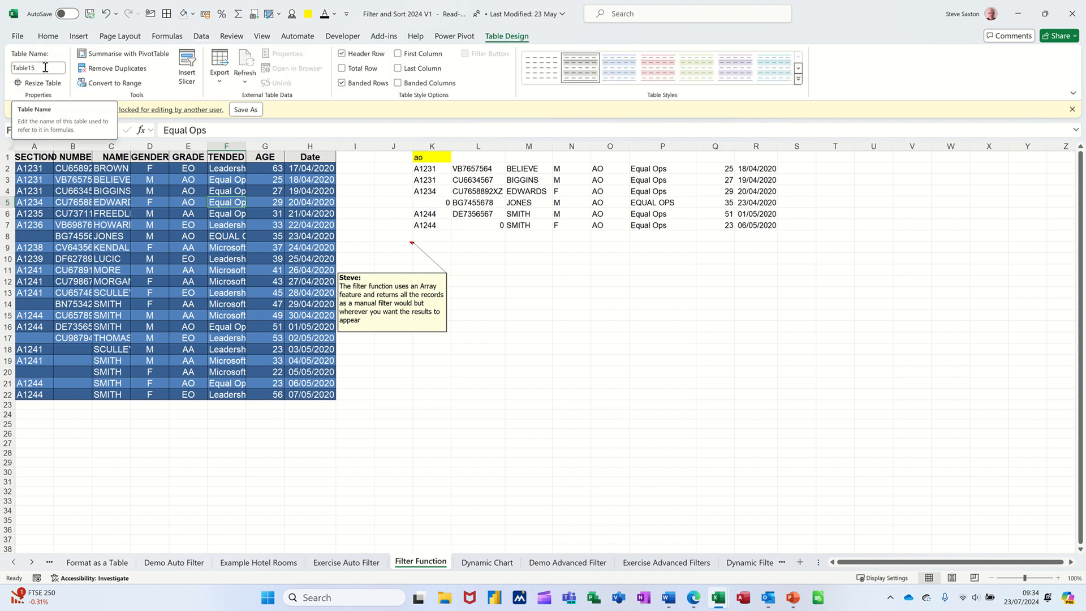
left_click(251, 234)
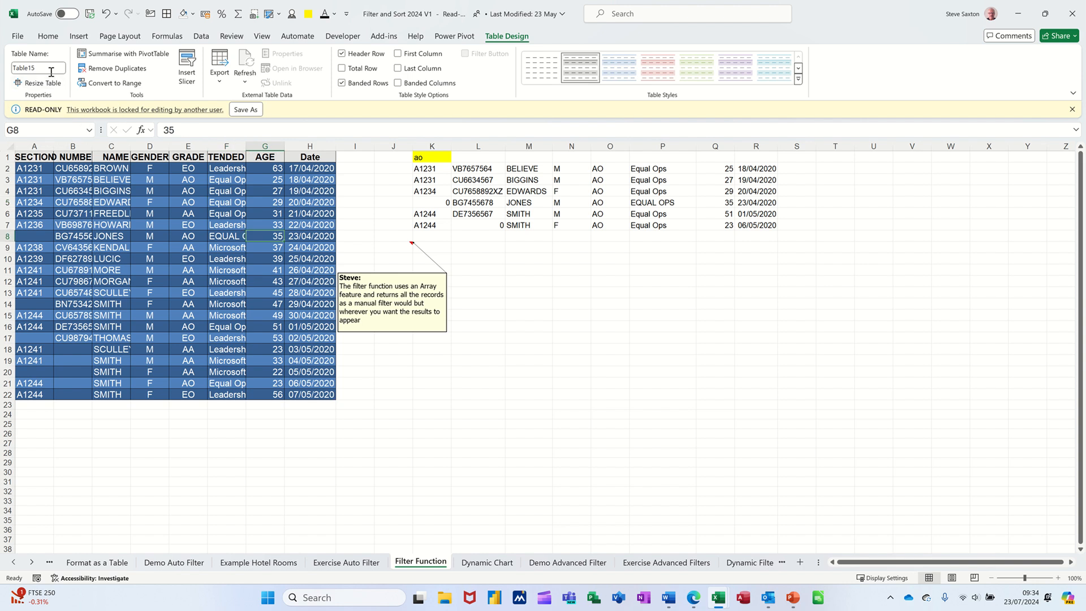
left_click(46, 70)
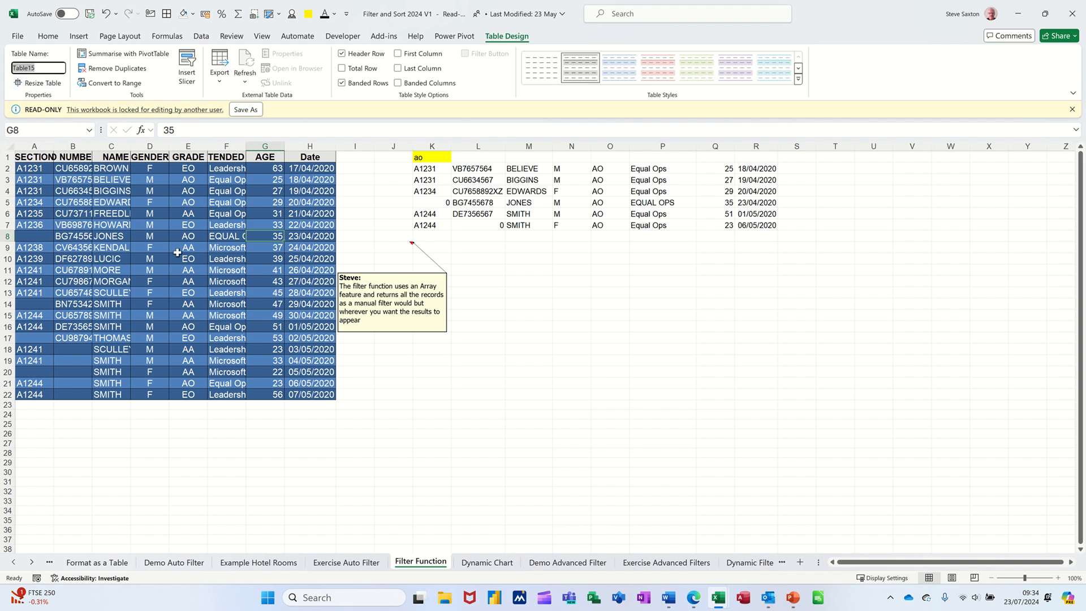
type("data")
key("Return")
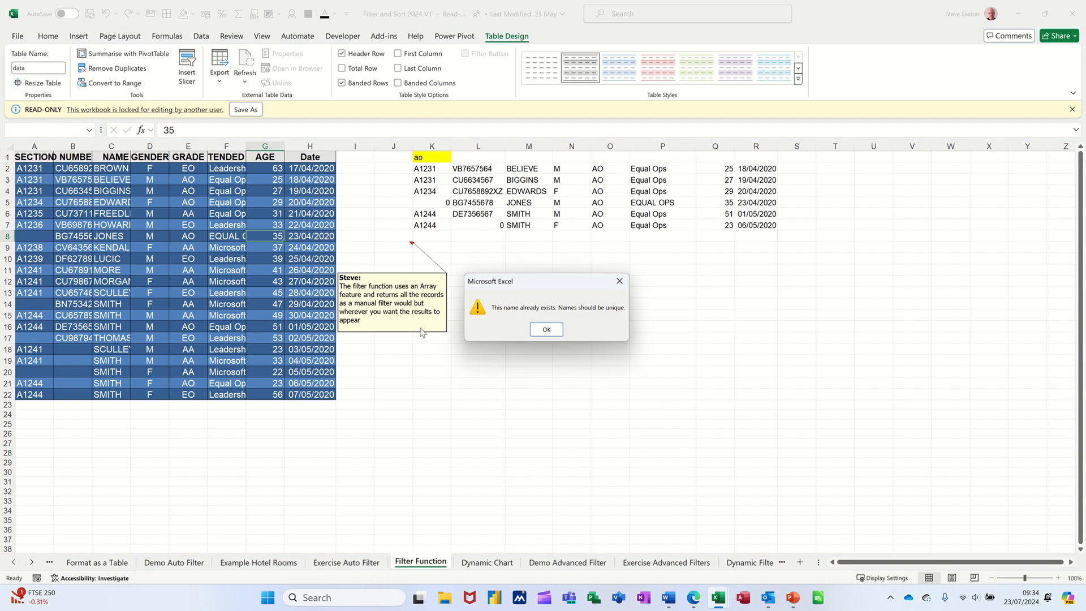
left_click(535, 336)
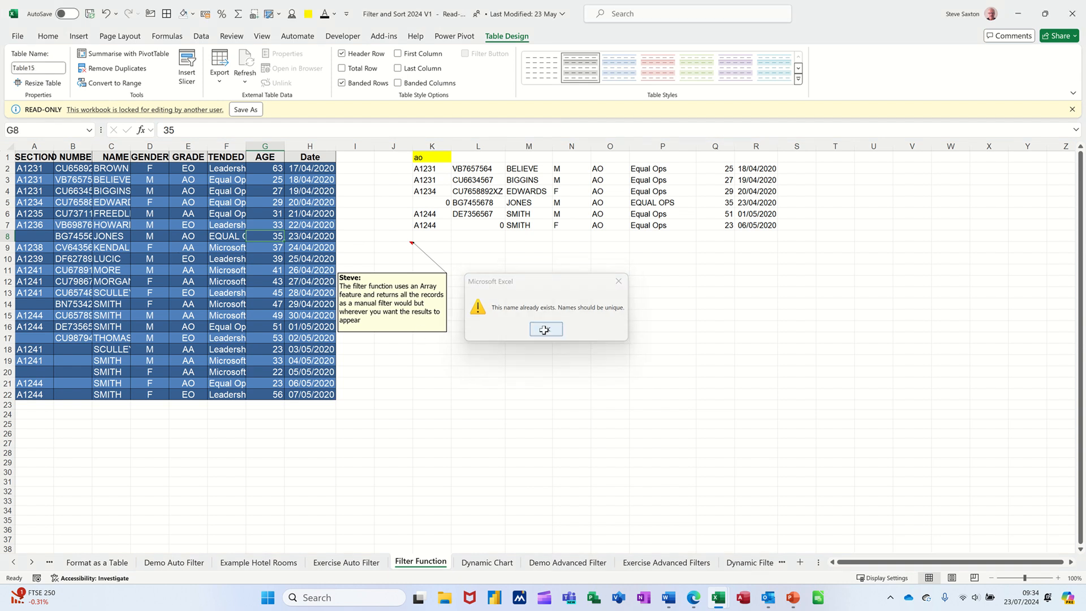
Step: Try to rename the source table on the Filter Function sheet with the author's first name
left_click(47, 66)
type("steve")
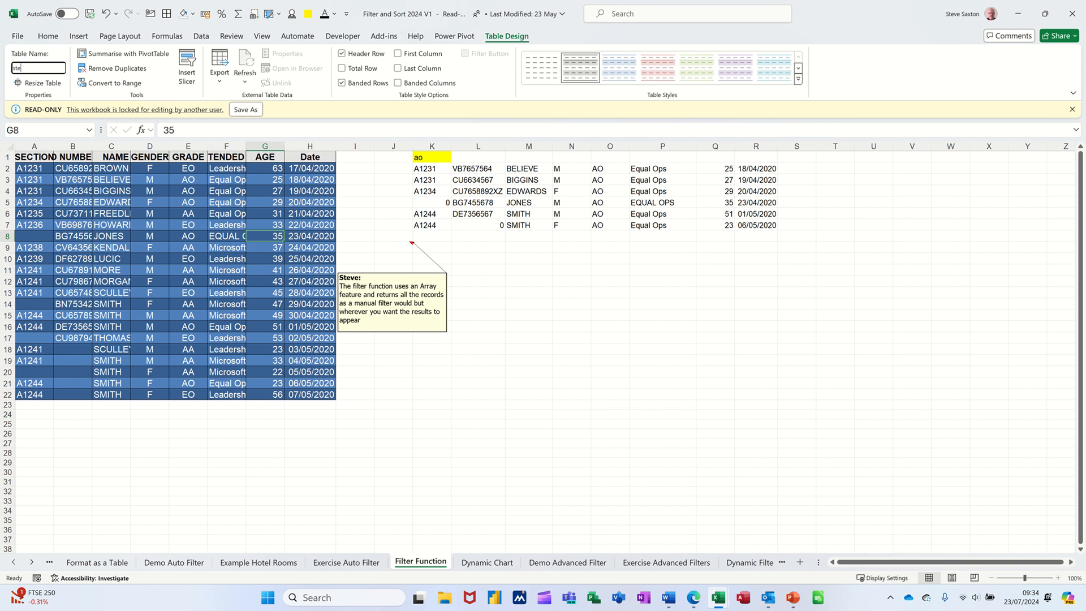
key("Return")
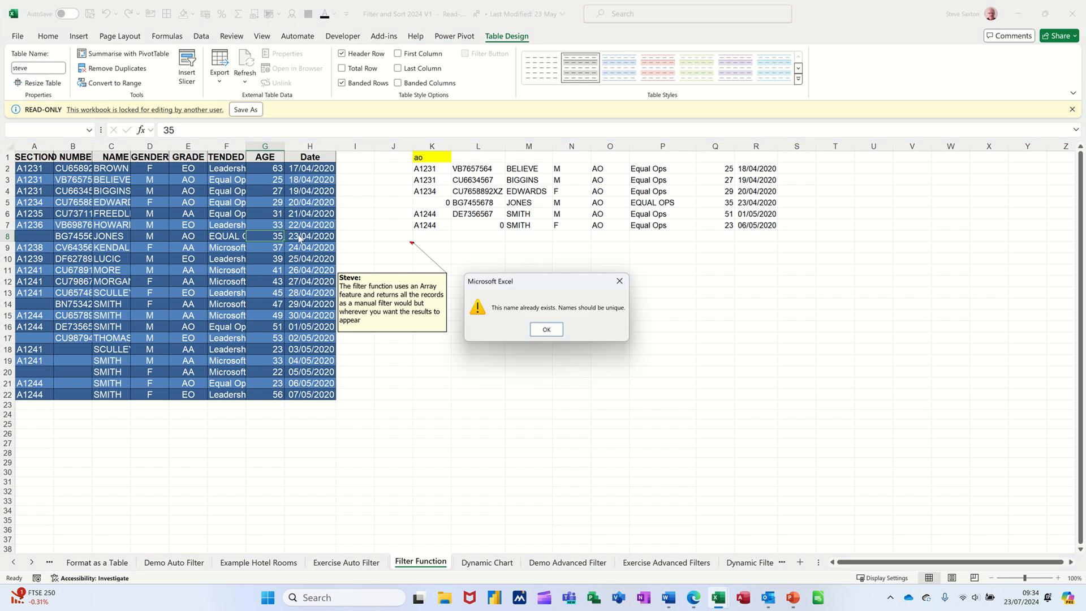
left_click(547, 330)
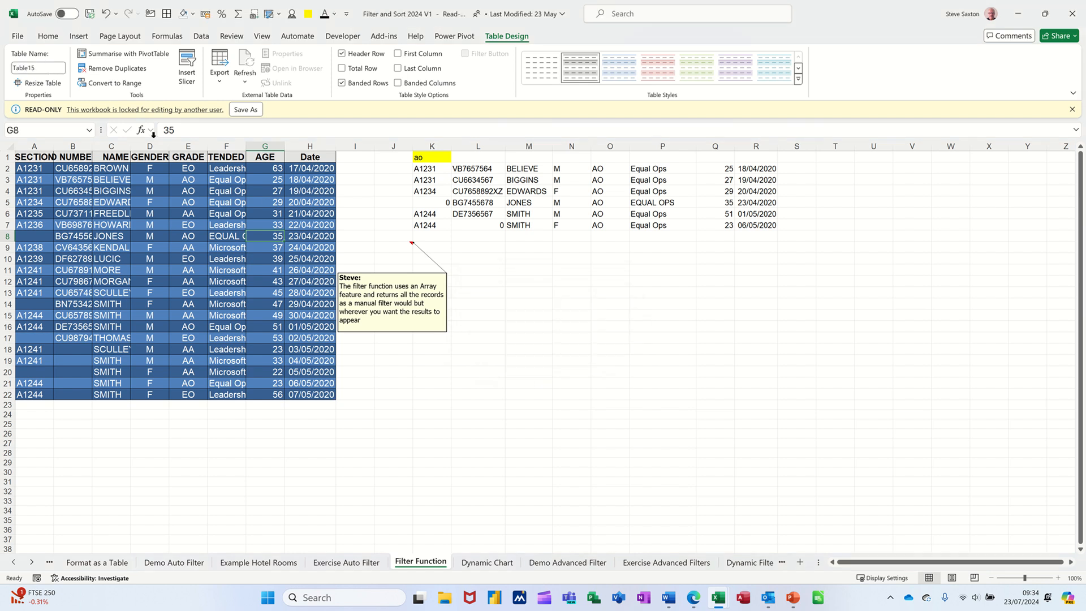
Step: Rename the source table on the Filter Function sheet as Bob
left_click(48, 68)
type("Bob")
key("Return")
left_click(243, 214)
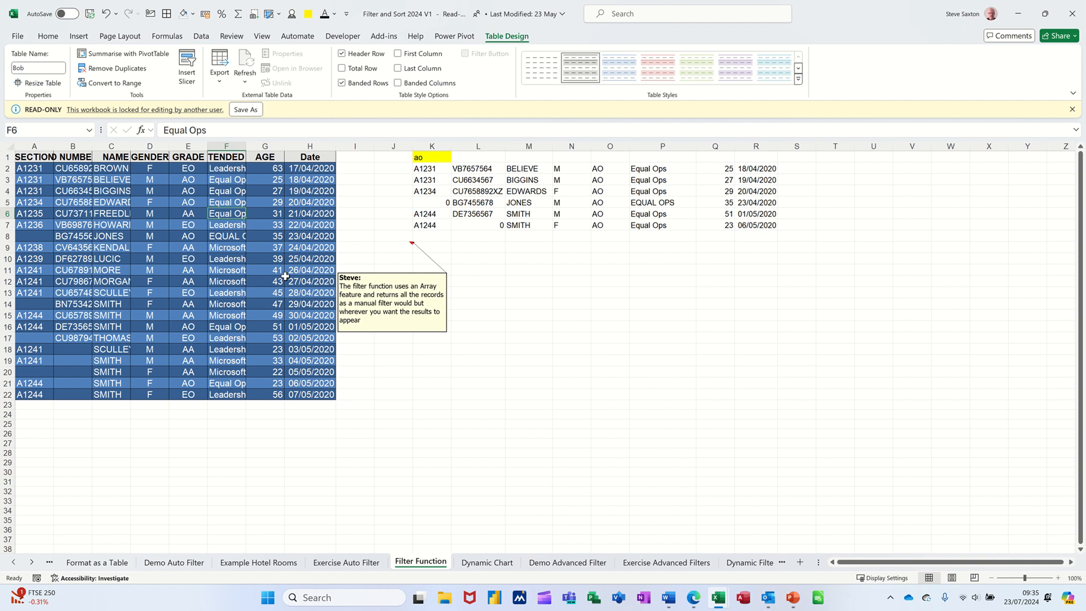
Step: Fill cell K18 with the standard orange colour to mark it as a second criterion cell
left_click(431, 350)
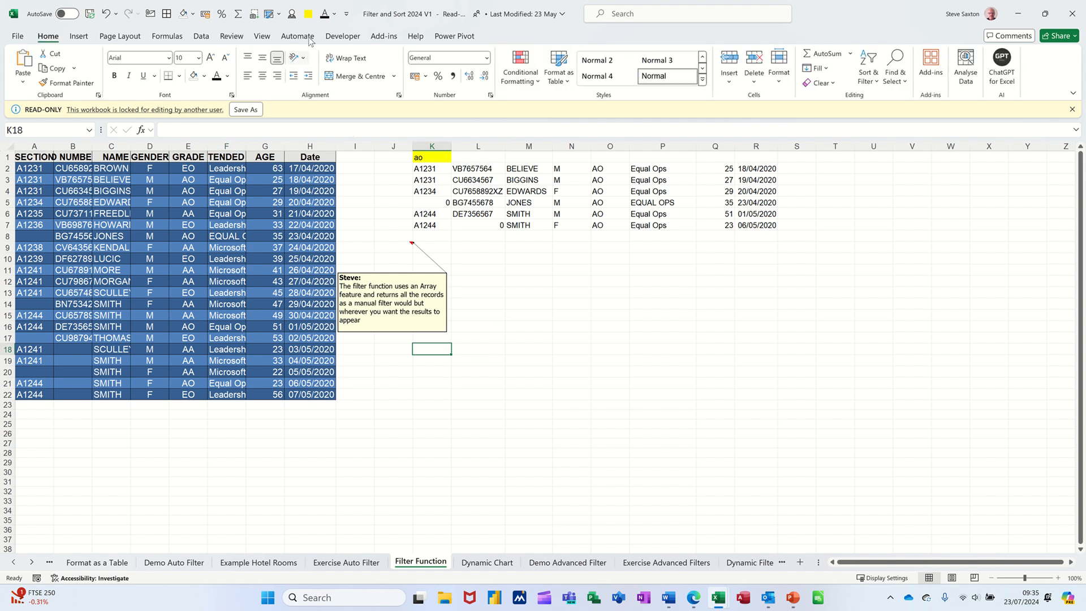
left_click(205, 77)
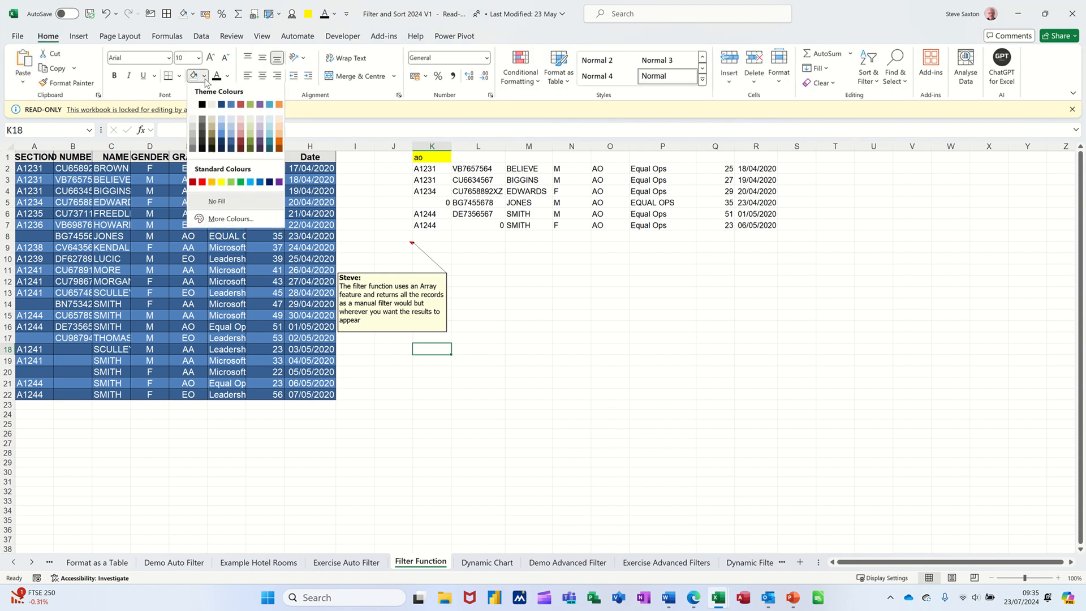
left_click(211, 183)
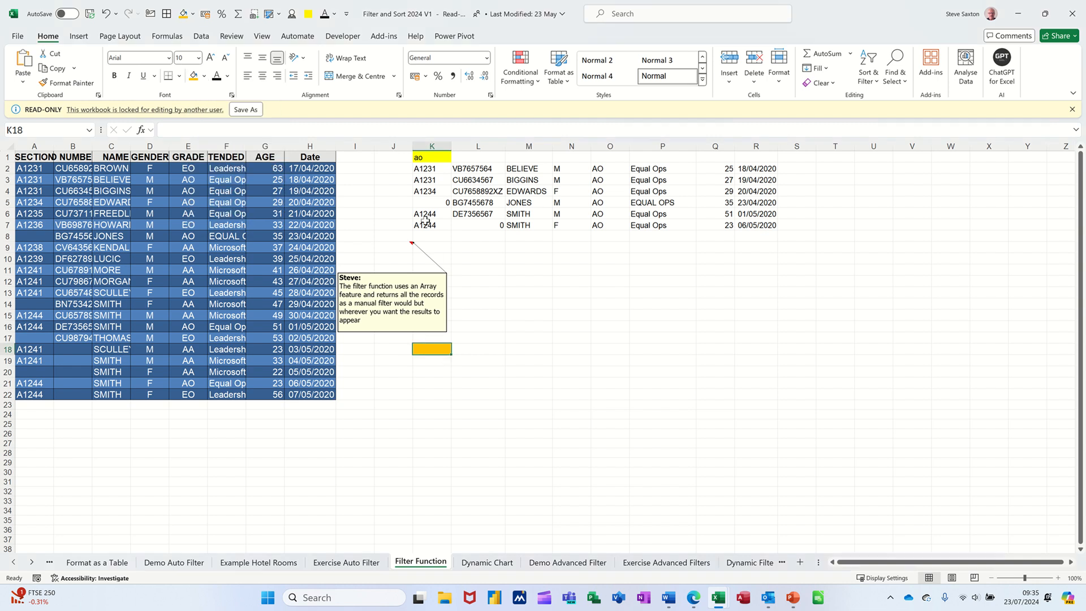
left_click(431, 162)
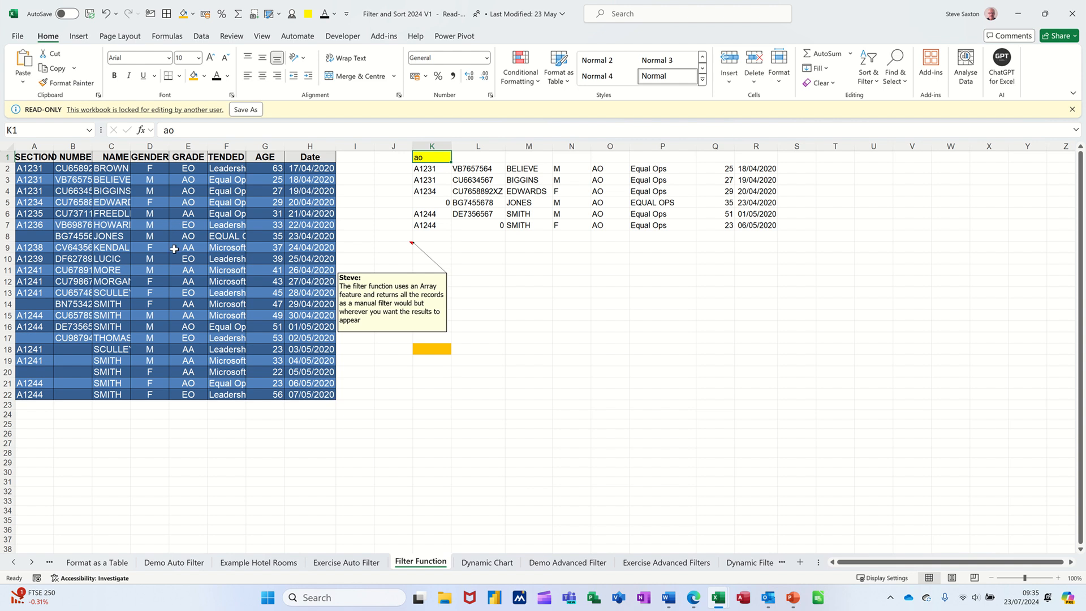
Step: Add a list data validation with the source AA,AO,EO to cell K18 and choose AA from it
left_click(433, 350)
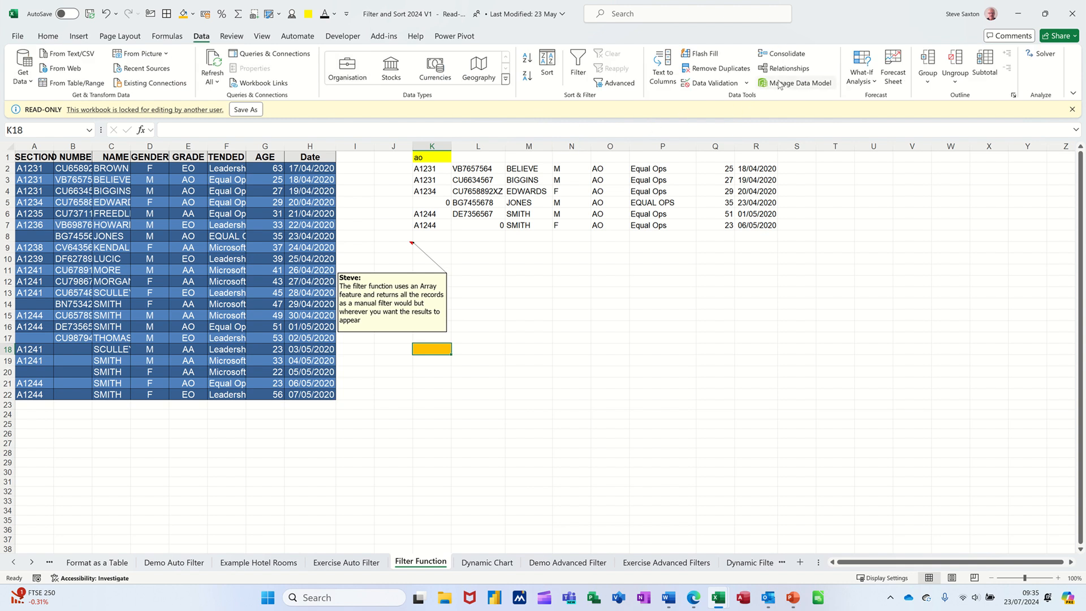
left_click(717, 84)
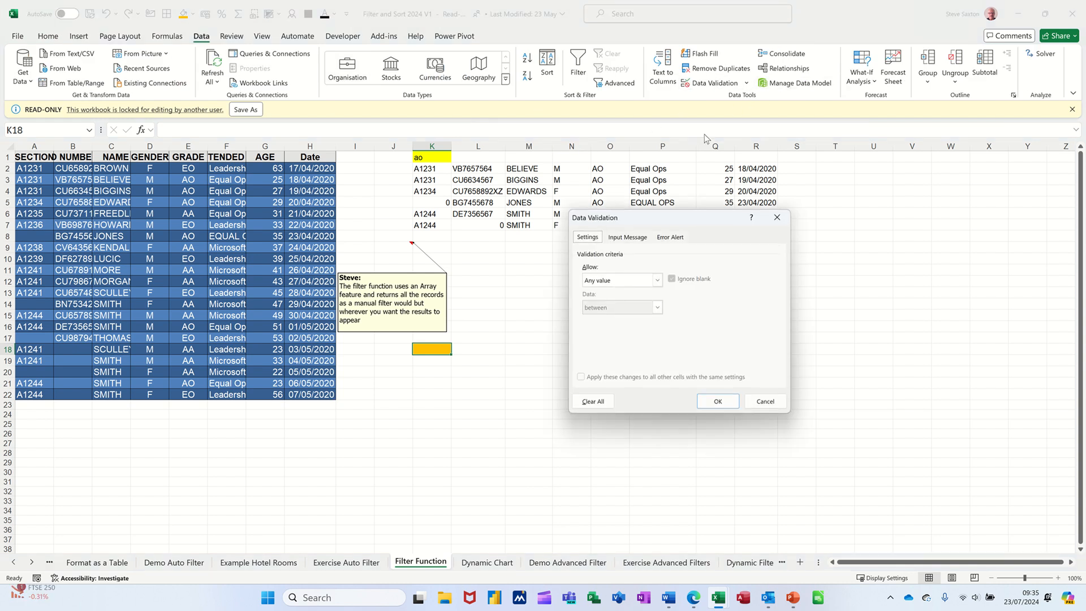
left_click(658, 280)
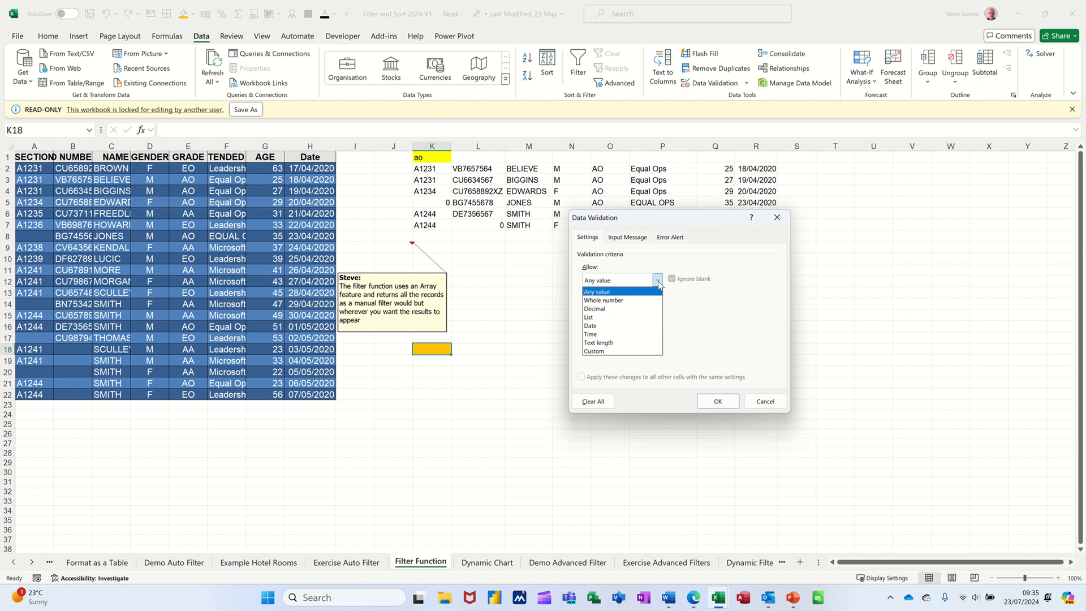
left_click(628, 317)
left_click(627, 333)
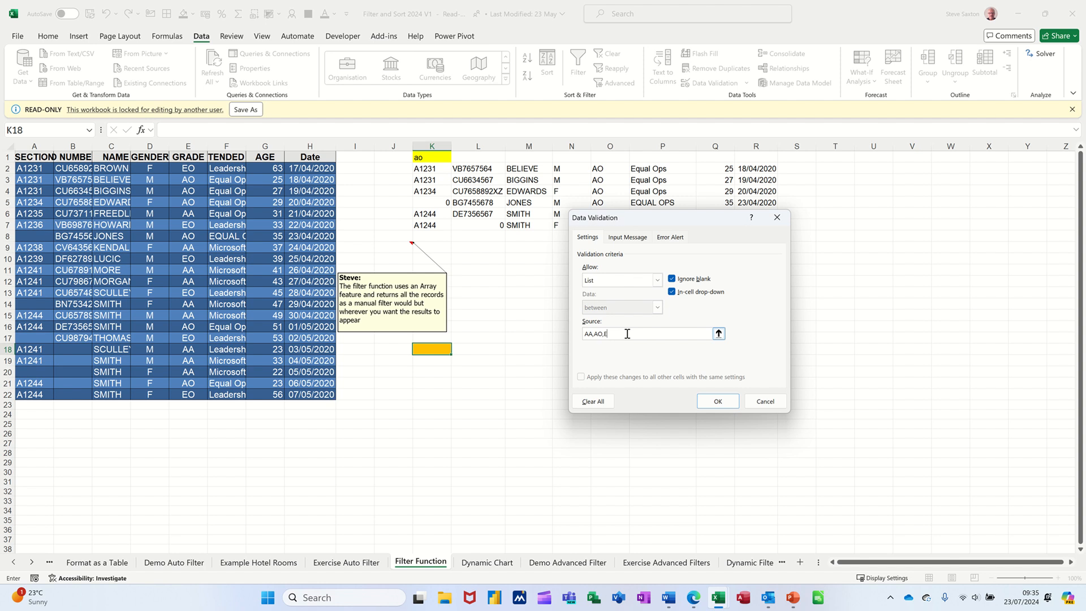
left_click(718, 402)
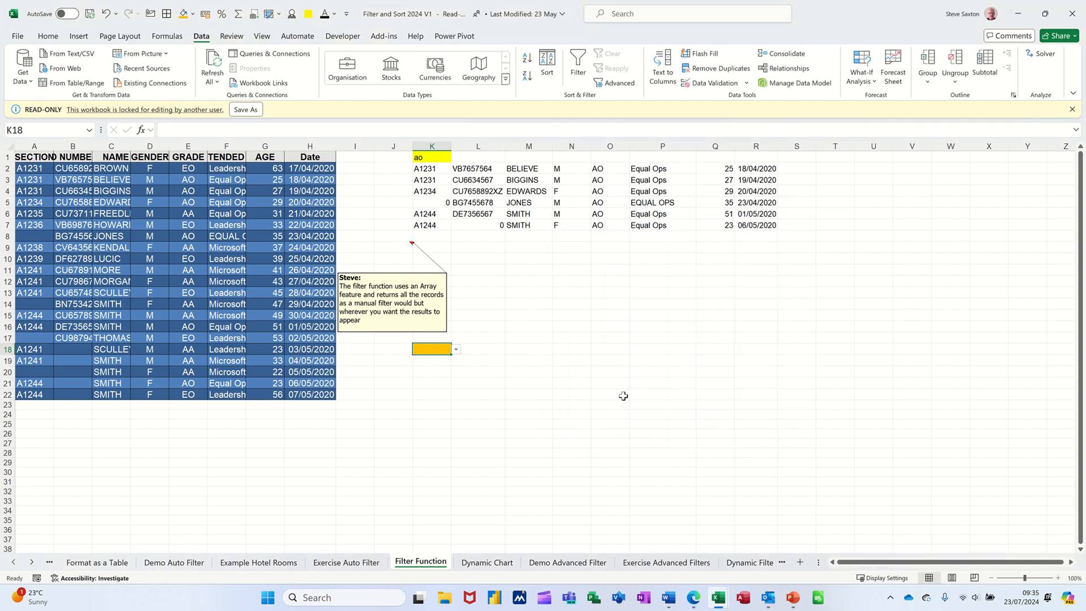
left_click(456, 350)
left_click(440, 361)
Step: In cell K19, enter the formula =FILTER(Bob,Bob[GRADE]=K18) to return the records matching the chosen grade
left_click(434, 364)
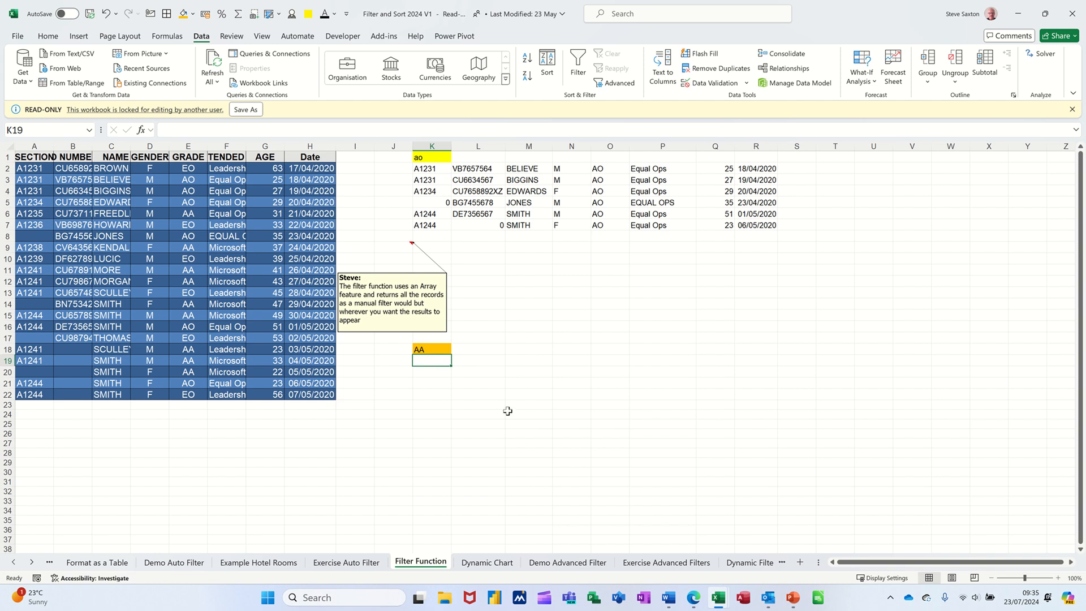
type("=f")
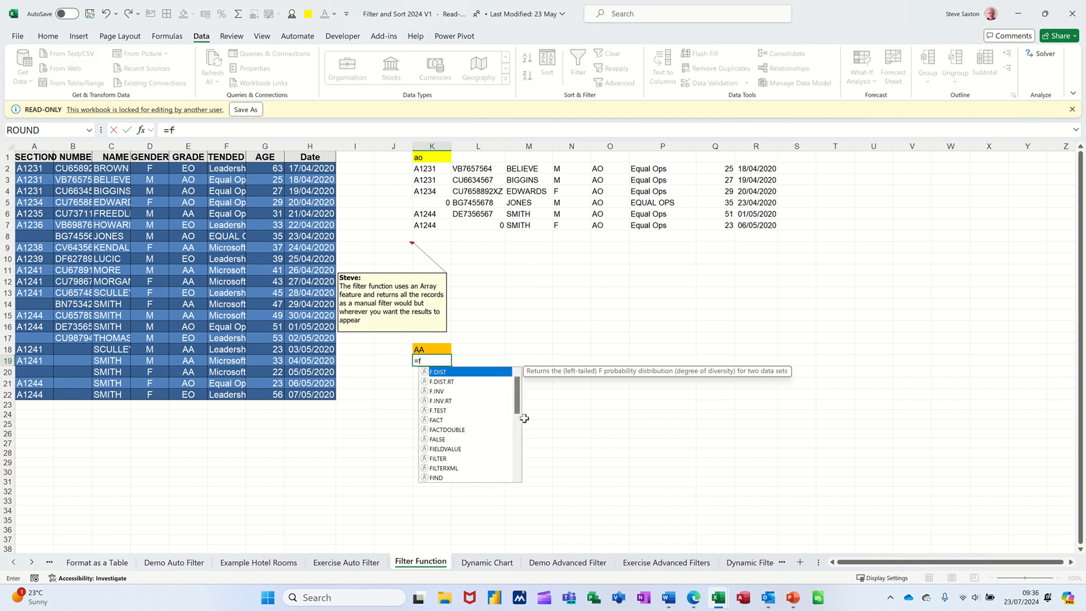
type("ilter(")
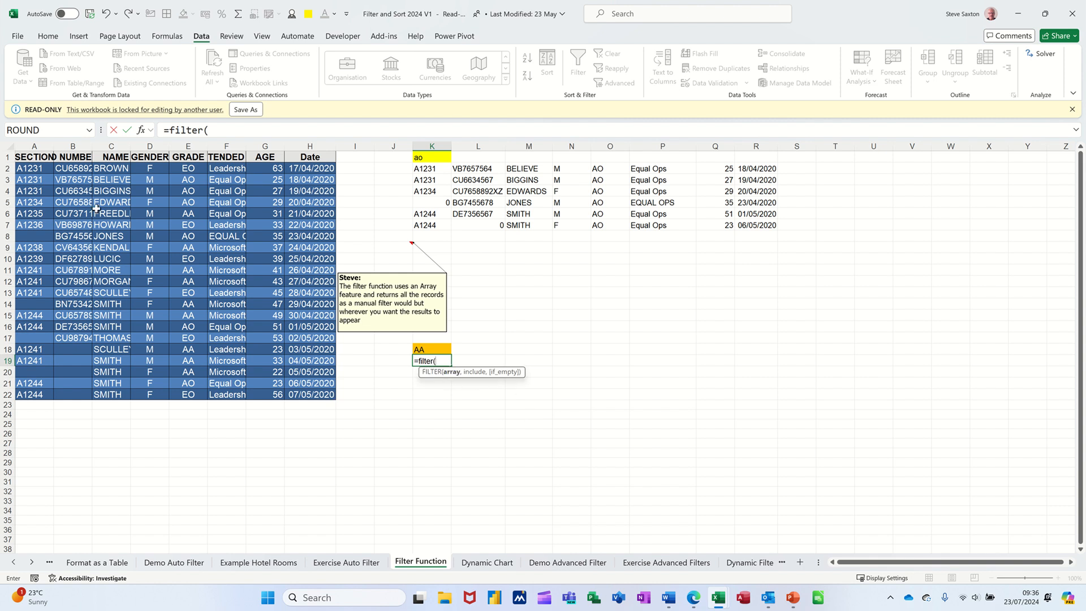
left_click_drag(25, 168, 309, 394)
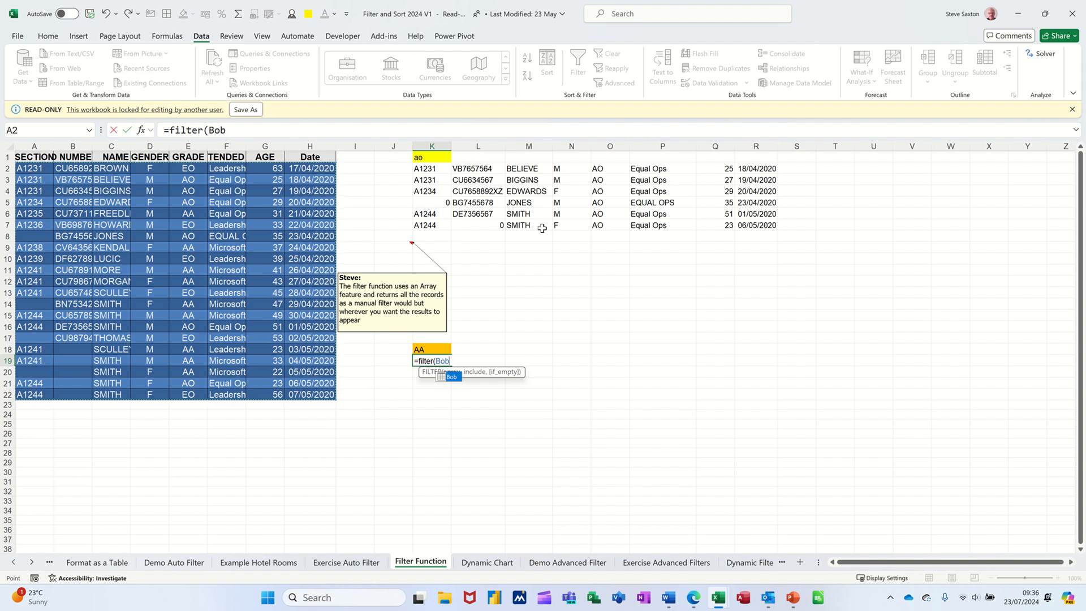
type(",")
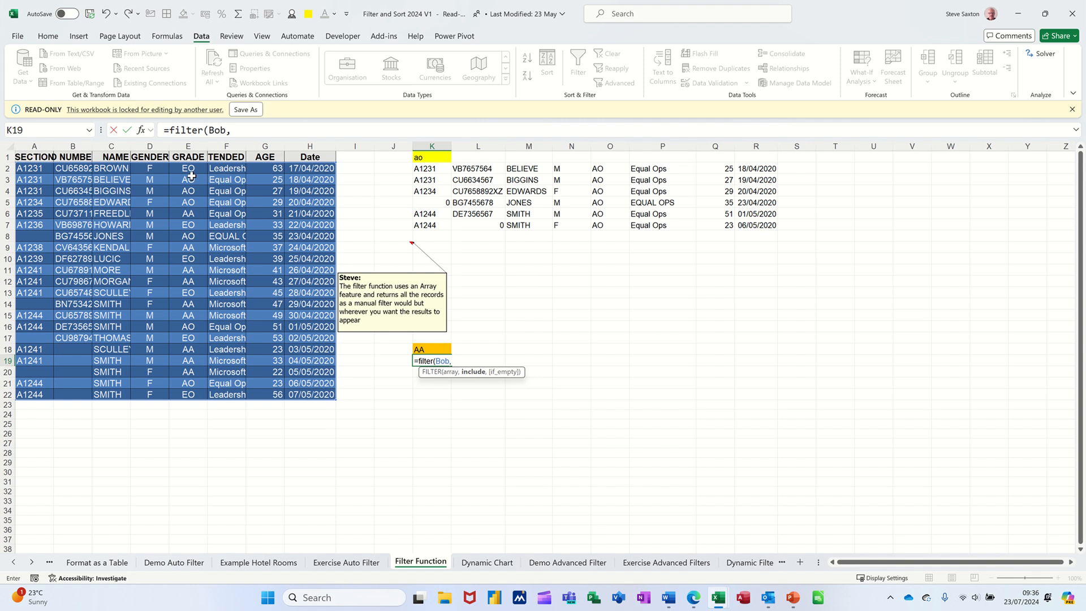
left_click_drag(189, 168, 191, 394)
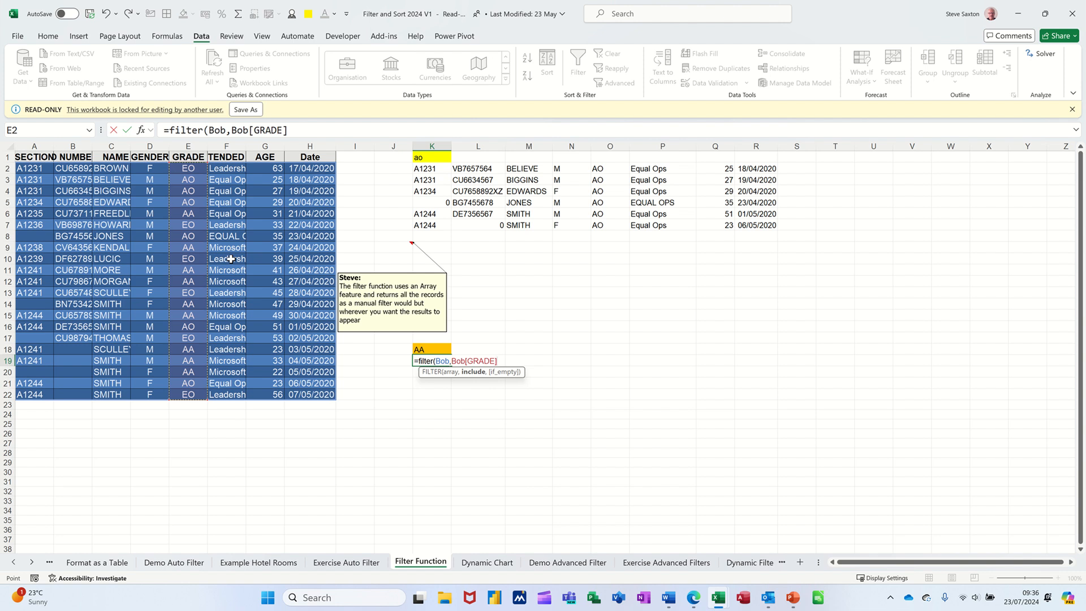
type("=")
left_click(428, 346)
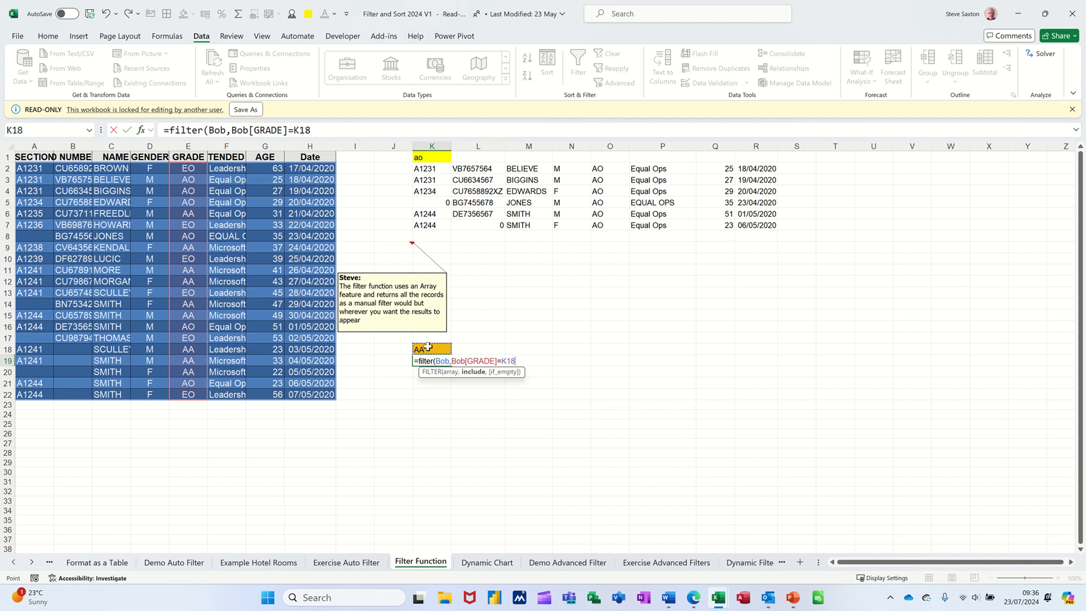
left_click(127, 131)
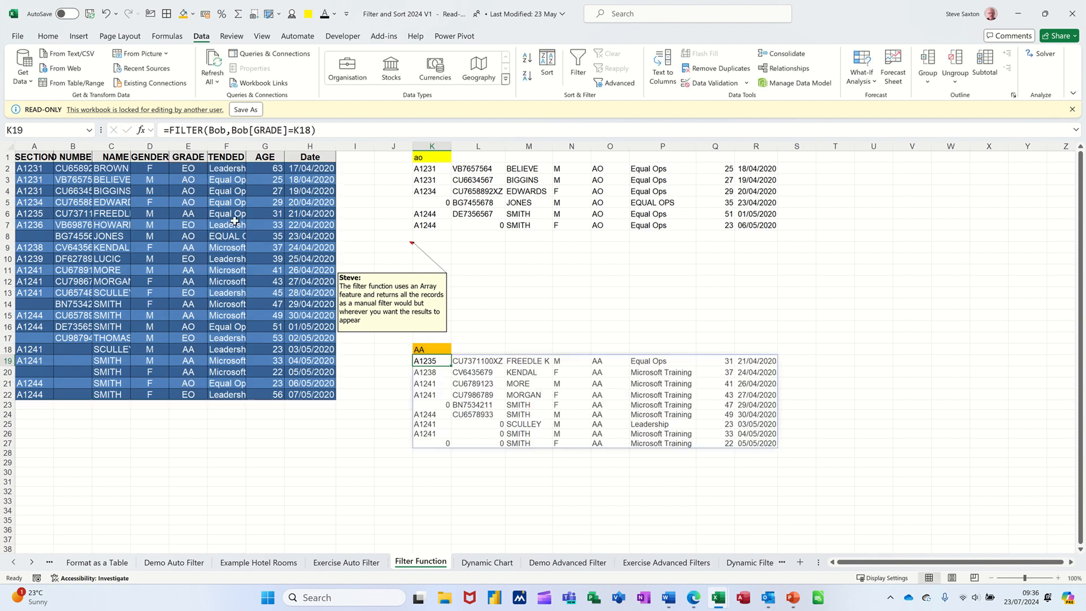
Step: Switch the grade criterion in cell K18 to AO, and after that to EO
left_click(437, 348)
left_click(456, 349)
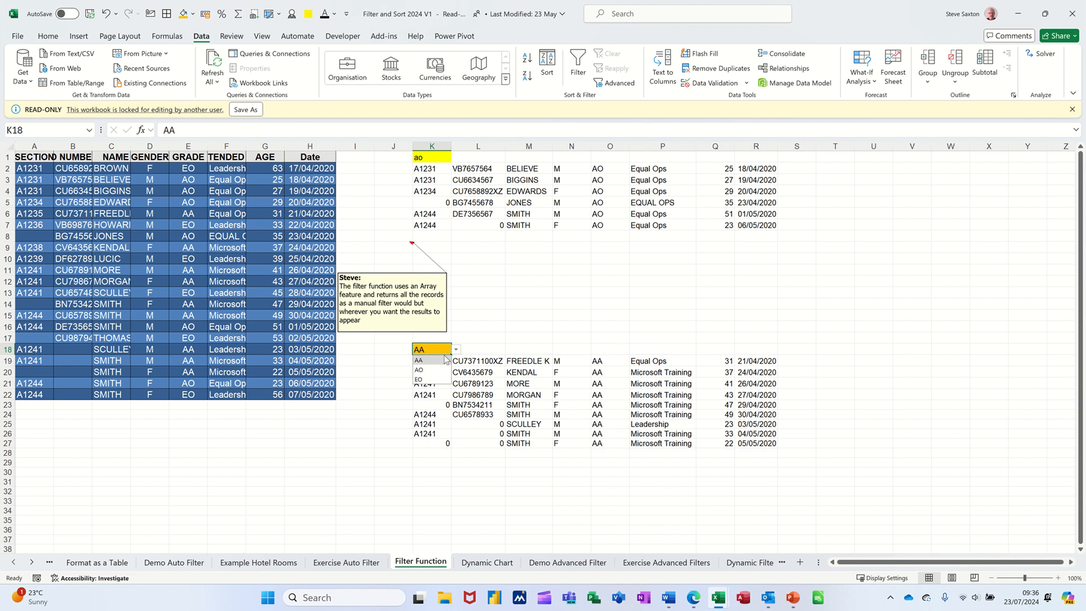
left_click(430, 370)
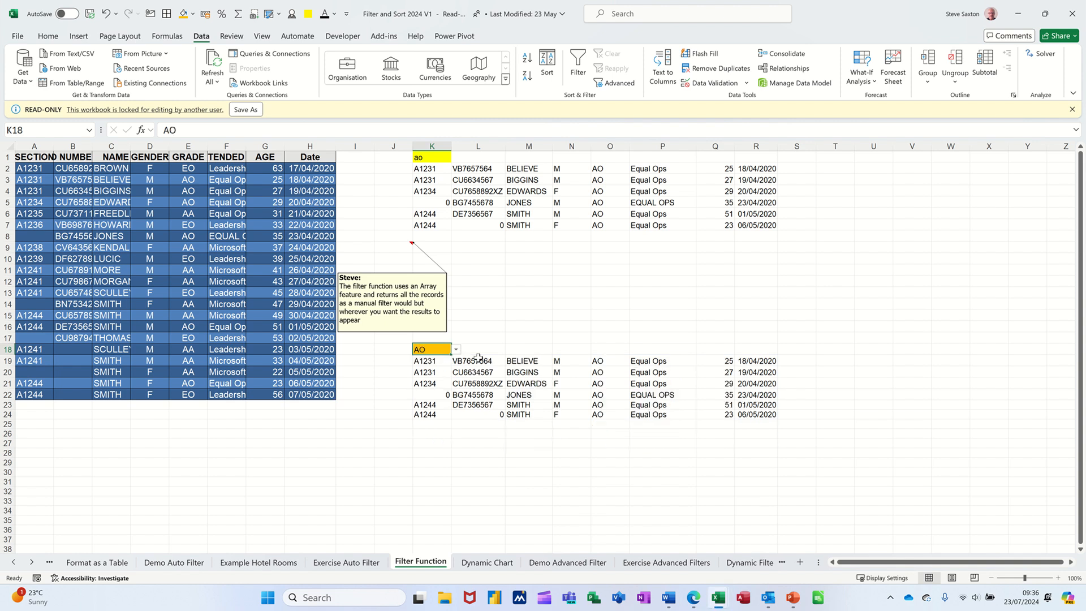
left_click(456, 350)
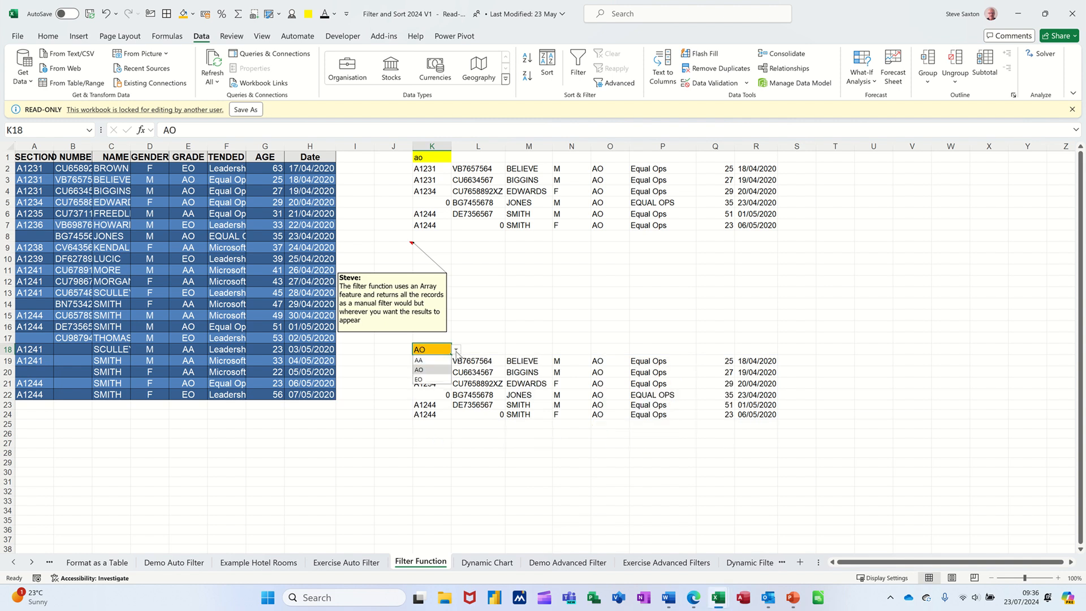
left_click(433, 380)
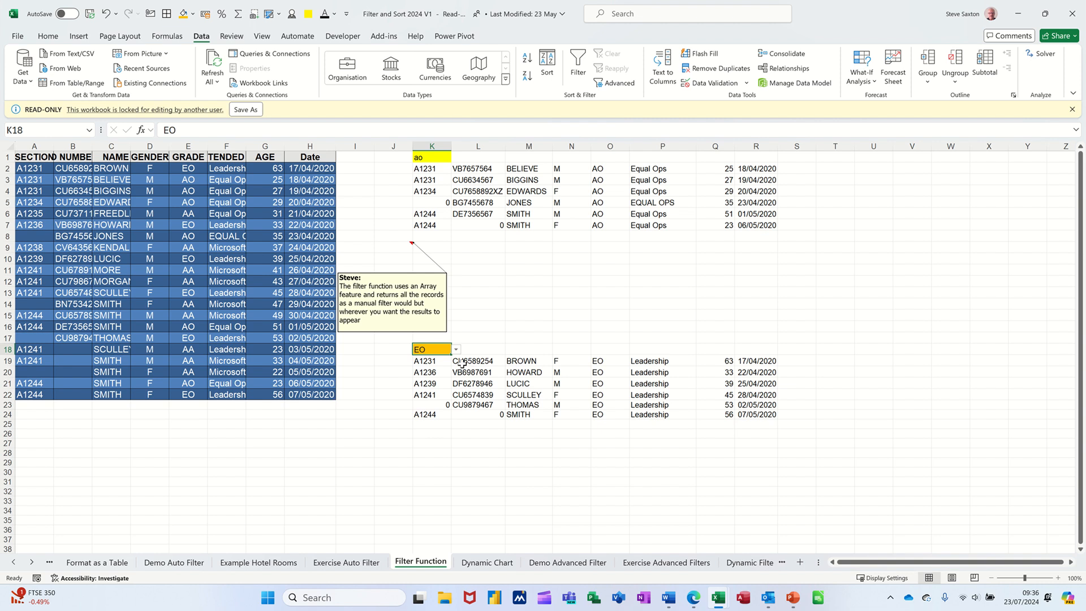
Step: On the Dynamic Chart sheet, switch the region option through South, East and West, and back to North
left_click(485, 564)
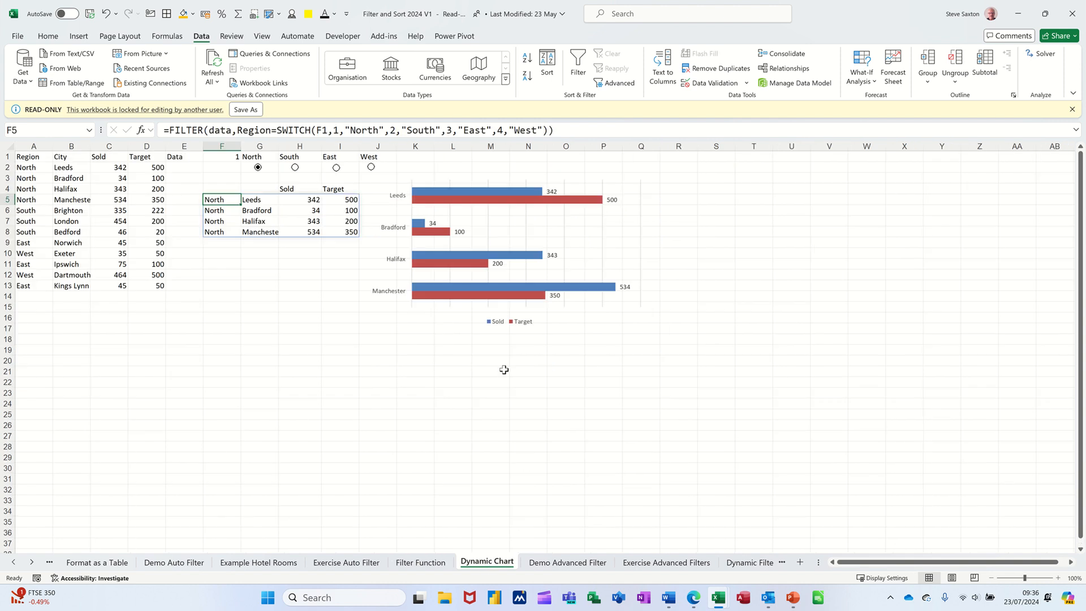
left_click(295, 167)
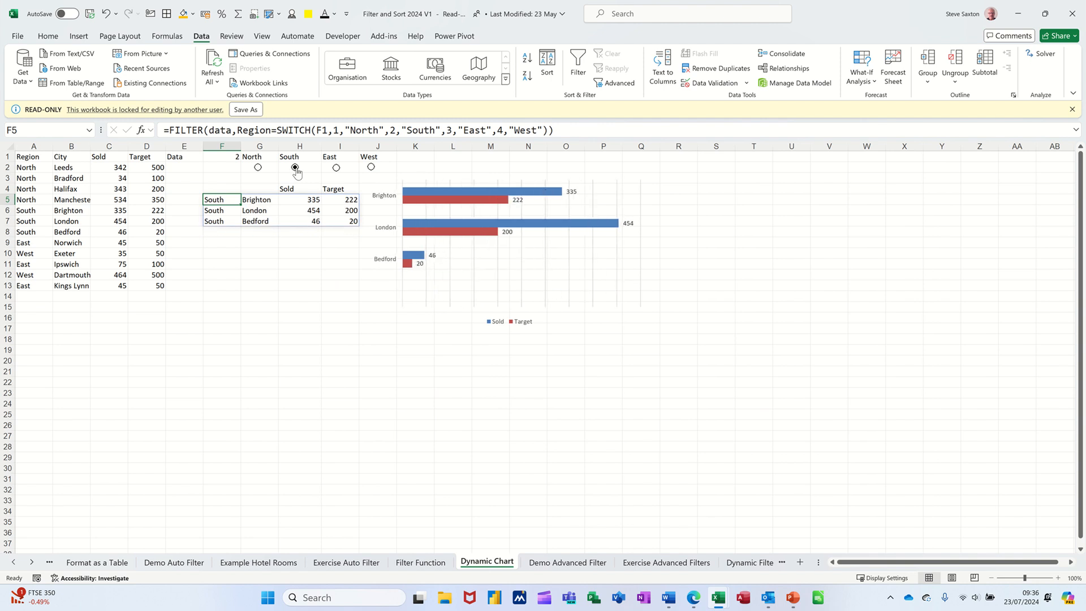
left_click(336, 168)
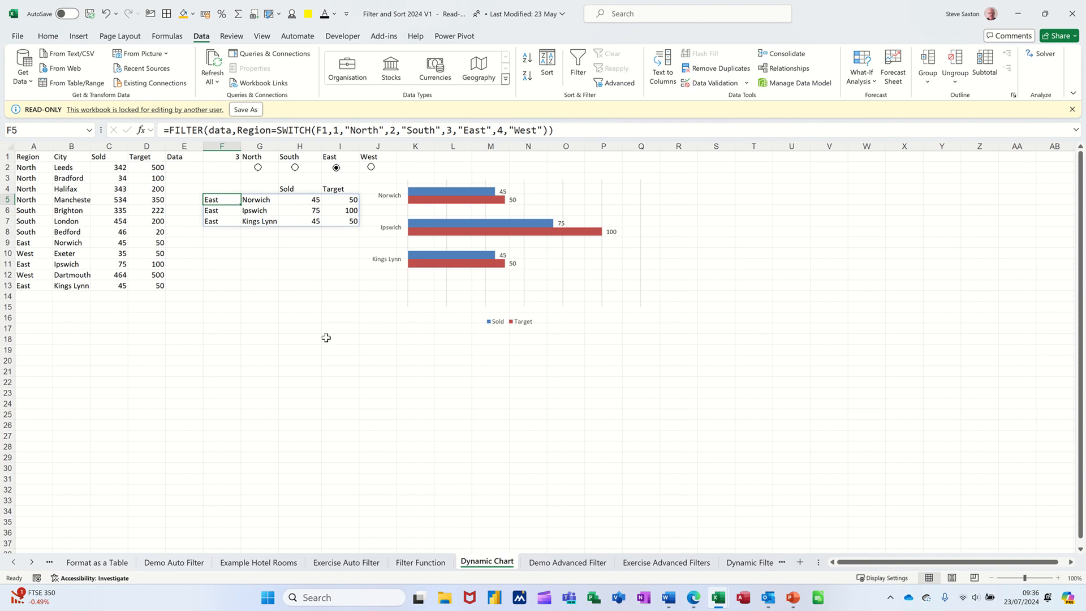
scroll(990, 304, "up", 2, "ctrl")
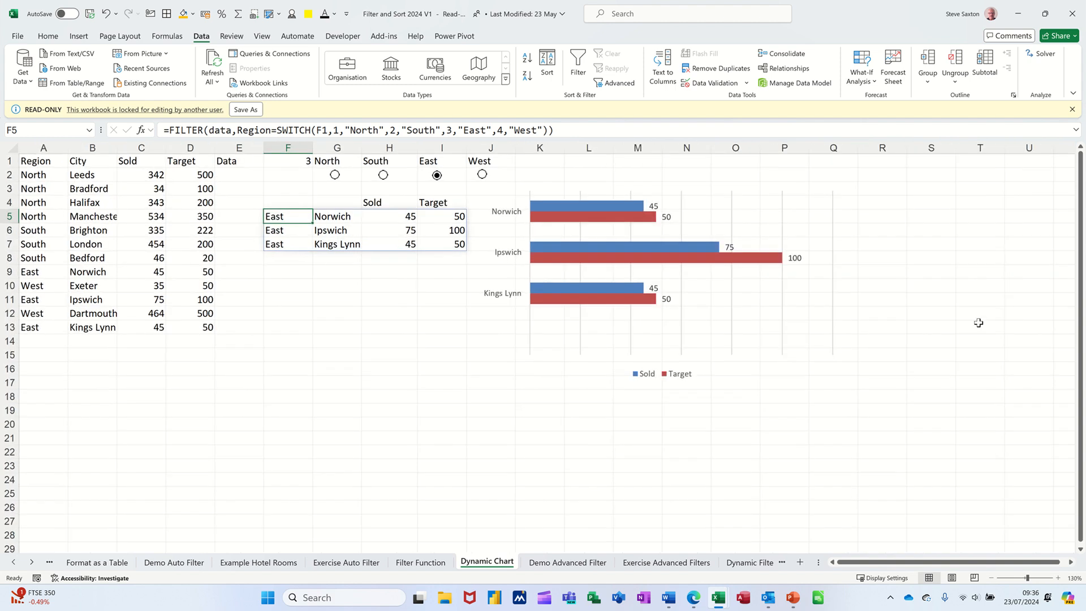
scroll(979, 323, "up", 1, "ctrl")
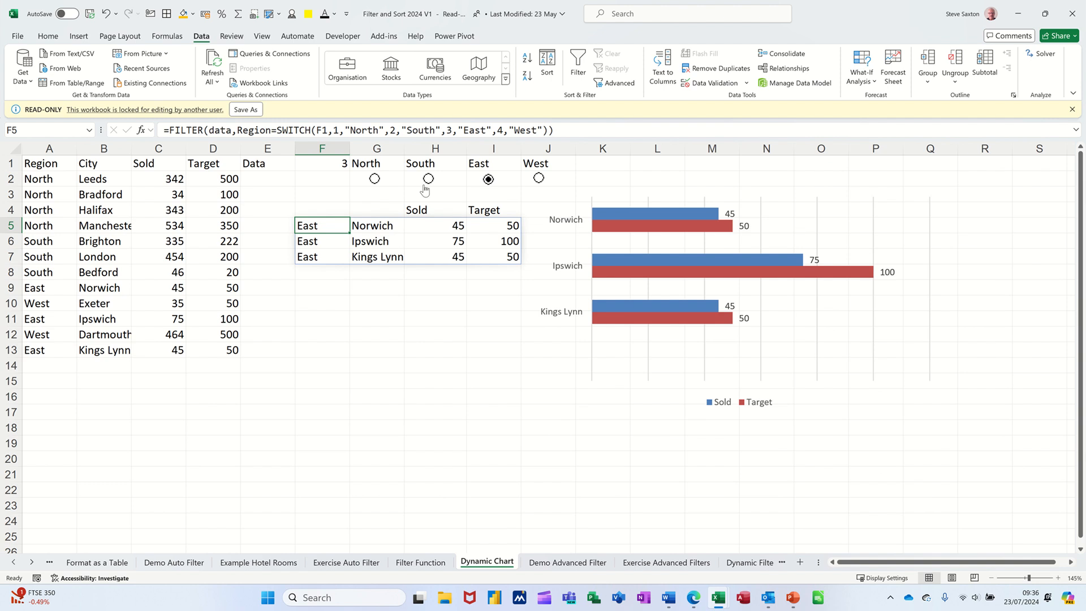
left_click(538, 179)
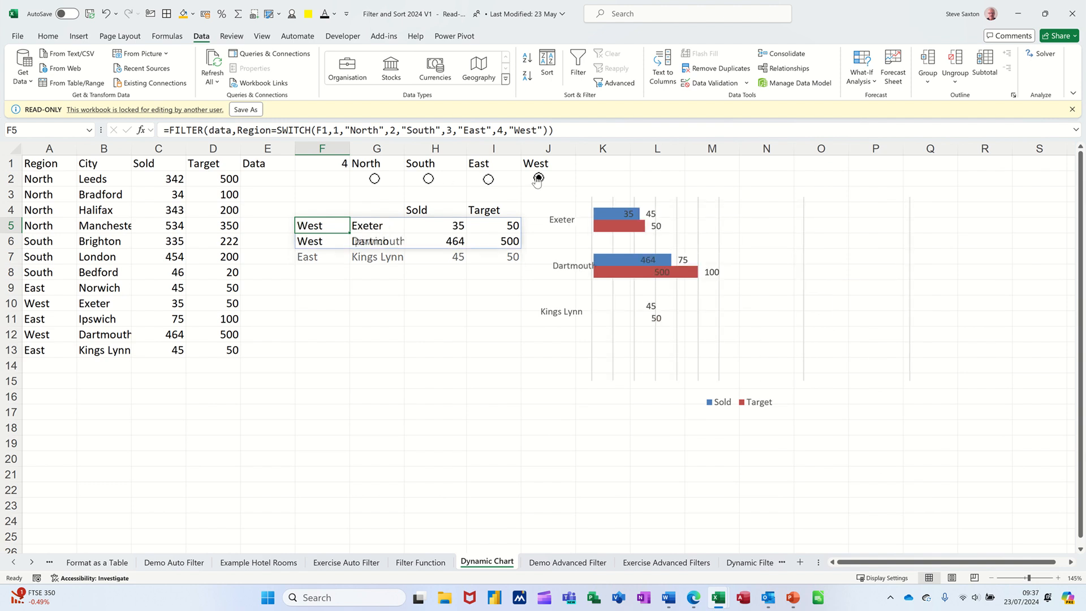
left_click(373, 178)
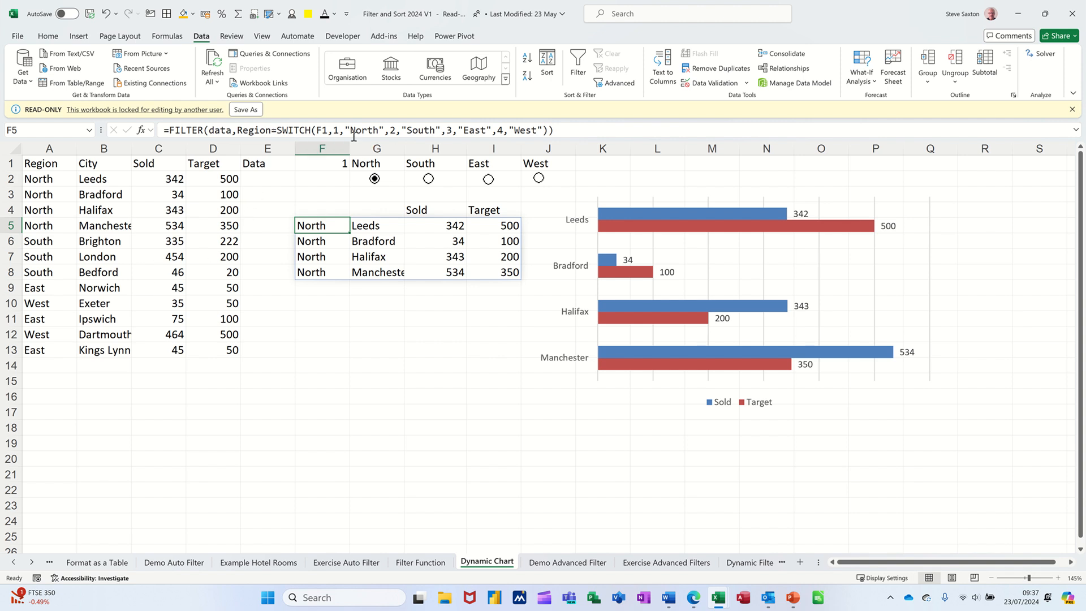
Step: Inspect the option value in cell F1 and the FILTER formula in F5, and set the region option to South
left_click(322, 165)
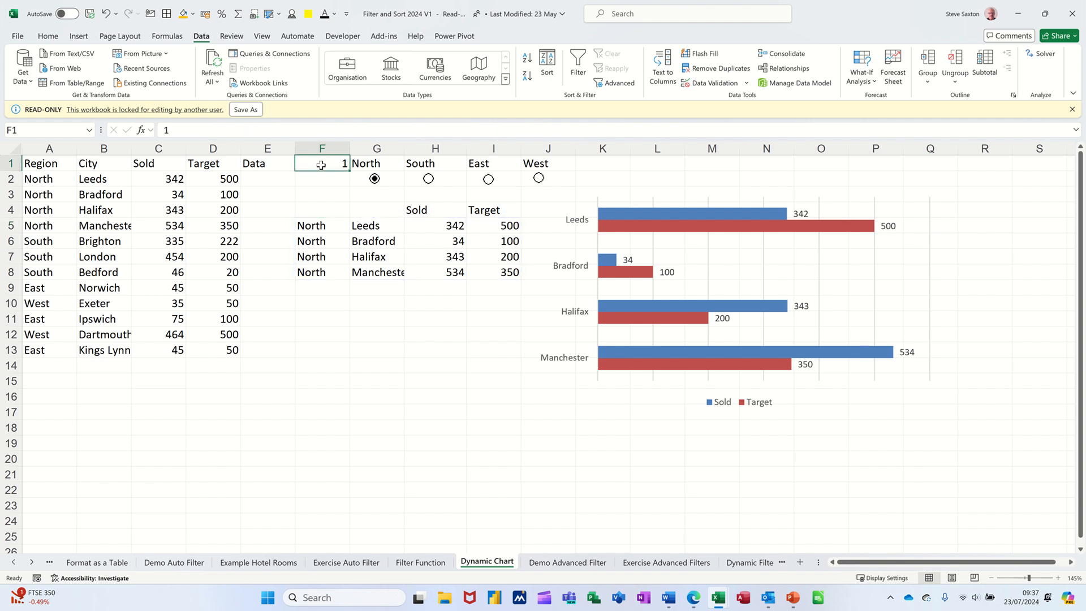
left_click(321, 226)
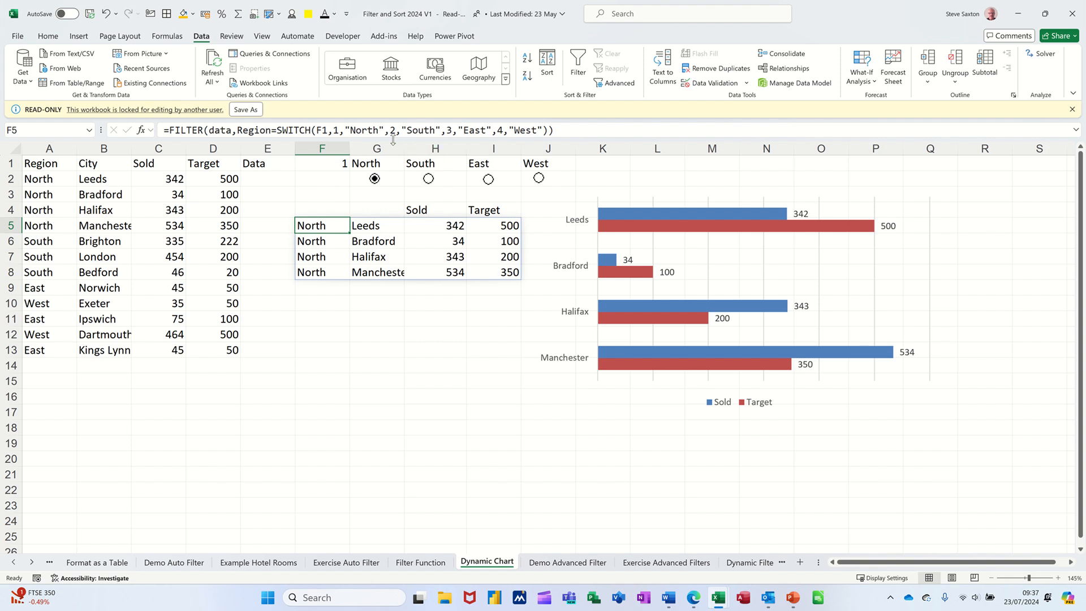
left_click(428, 179)
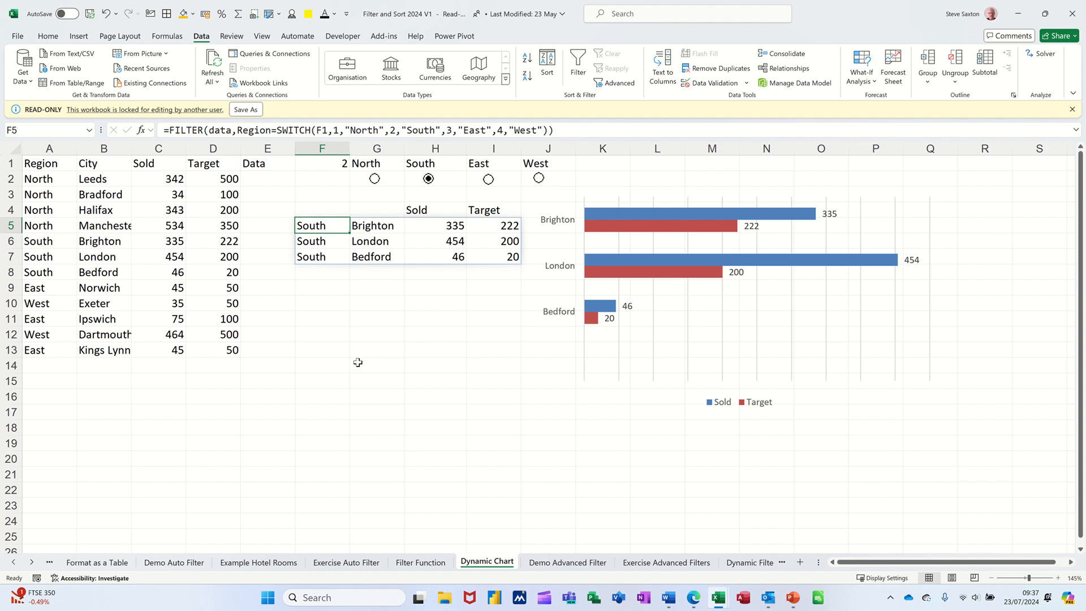
Step: Check in the ribbon customisation options that Developer is enabled among the main tabs, and close the options unchanged
left_click(330, 367)
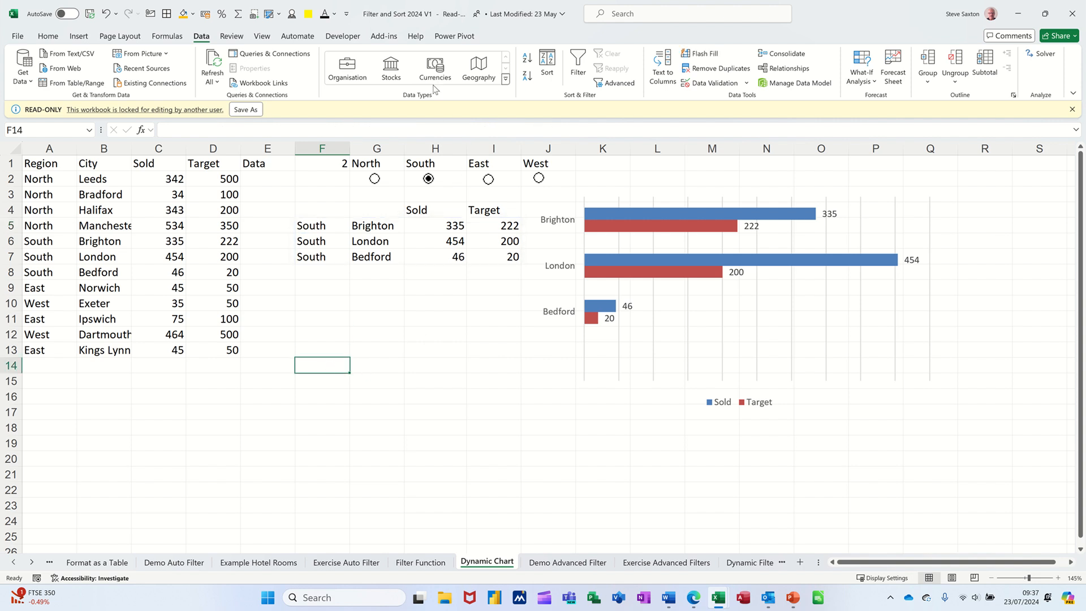
left_click(340, 37)
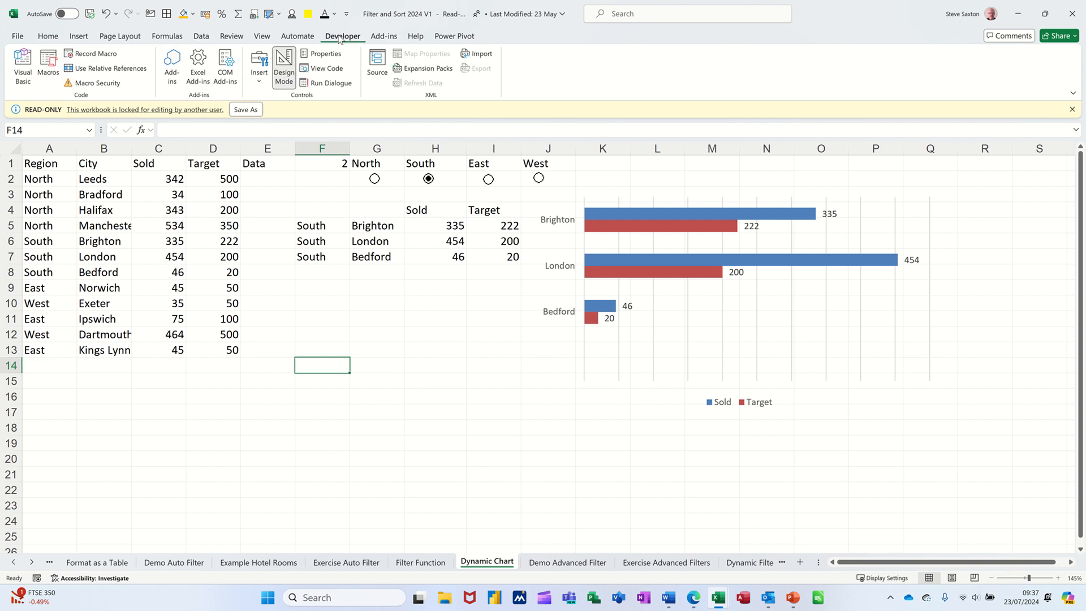
right_click(302, 40)
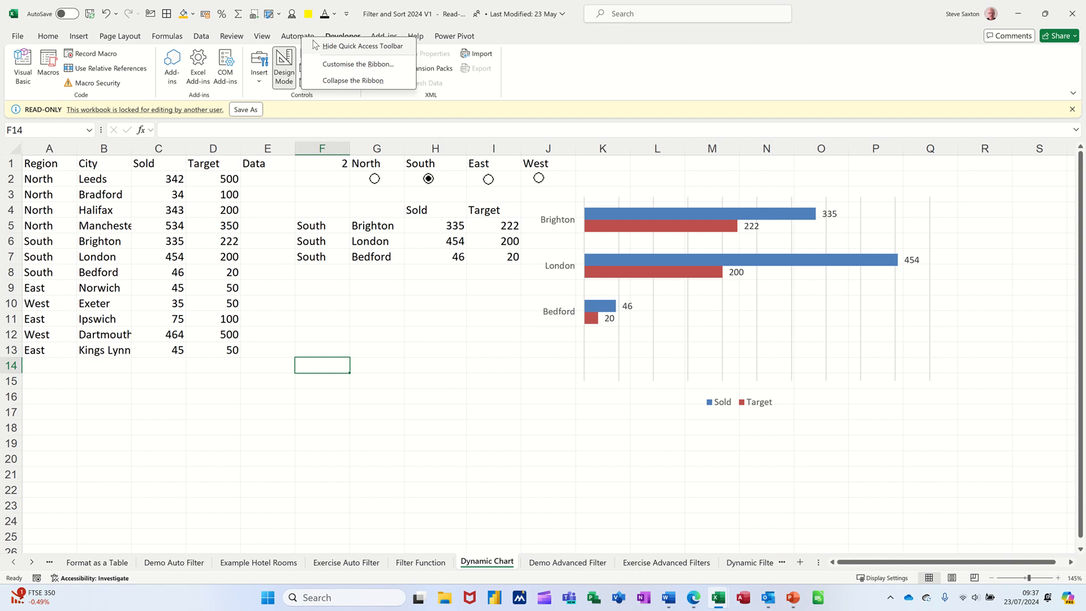
left_click(362, 65)
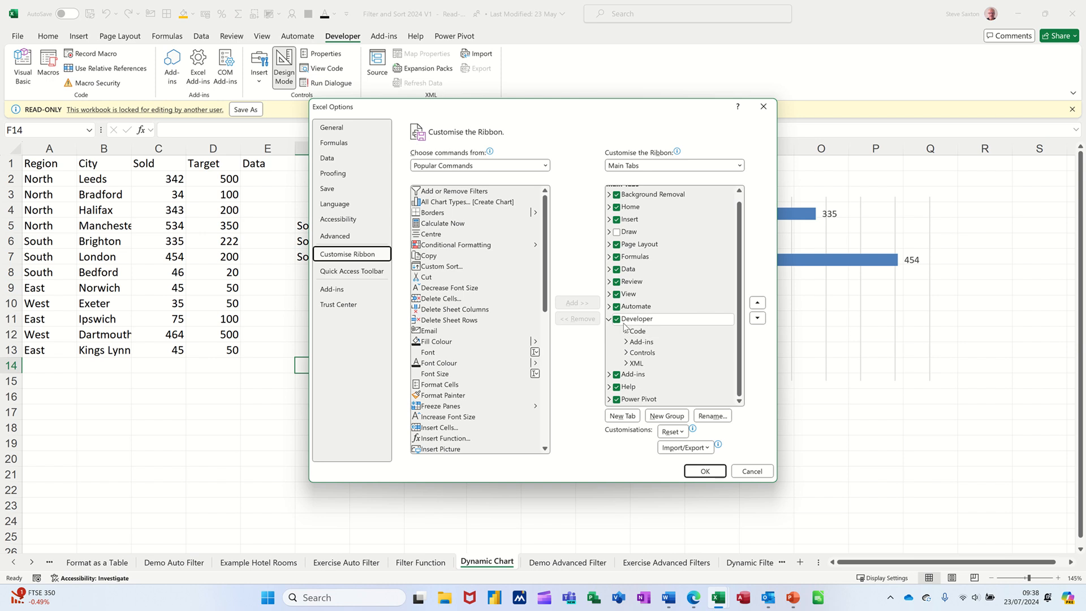
left_click(751, 472)
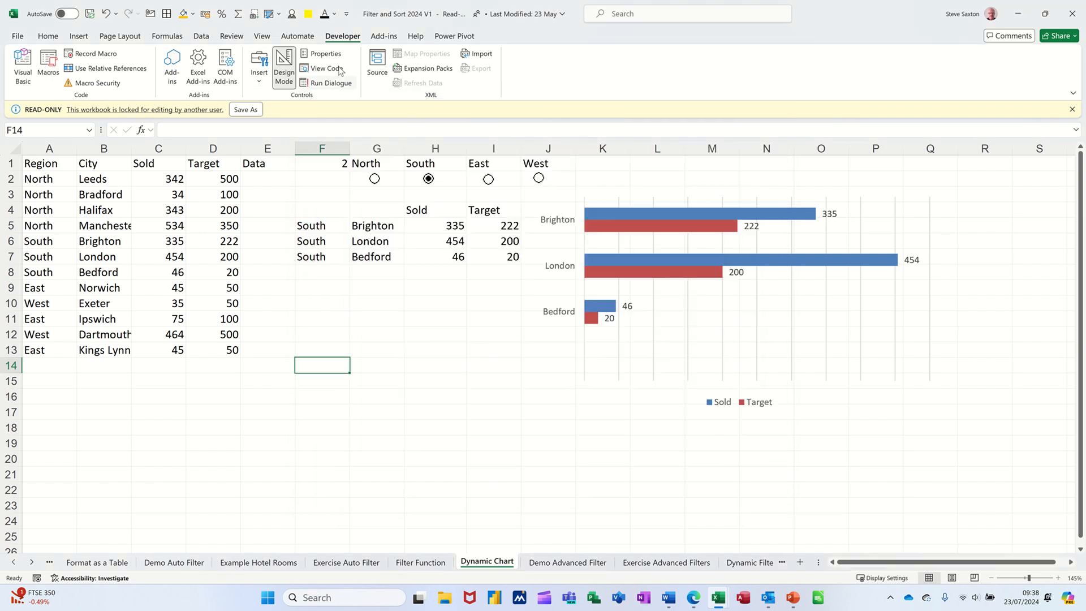
Step: Insert an option button form control around cells F14:G15 and confirm its control settings with the cell link $F$1
left_click(258, 82)
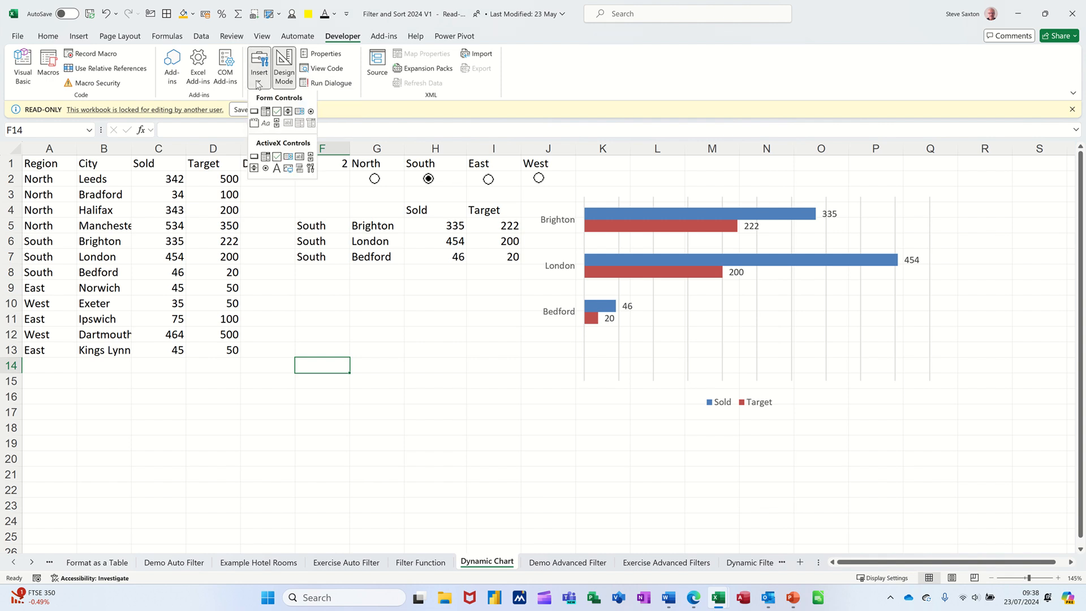
left_click(311, 114)
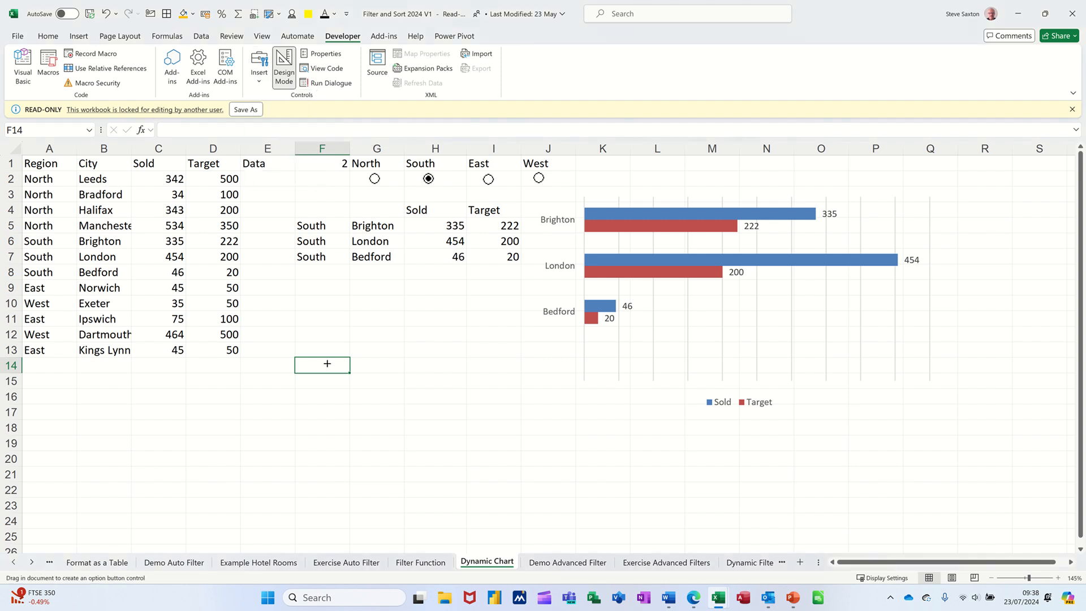
left_click_drag(318, 358, 367, 383)
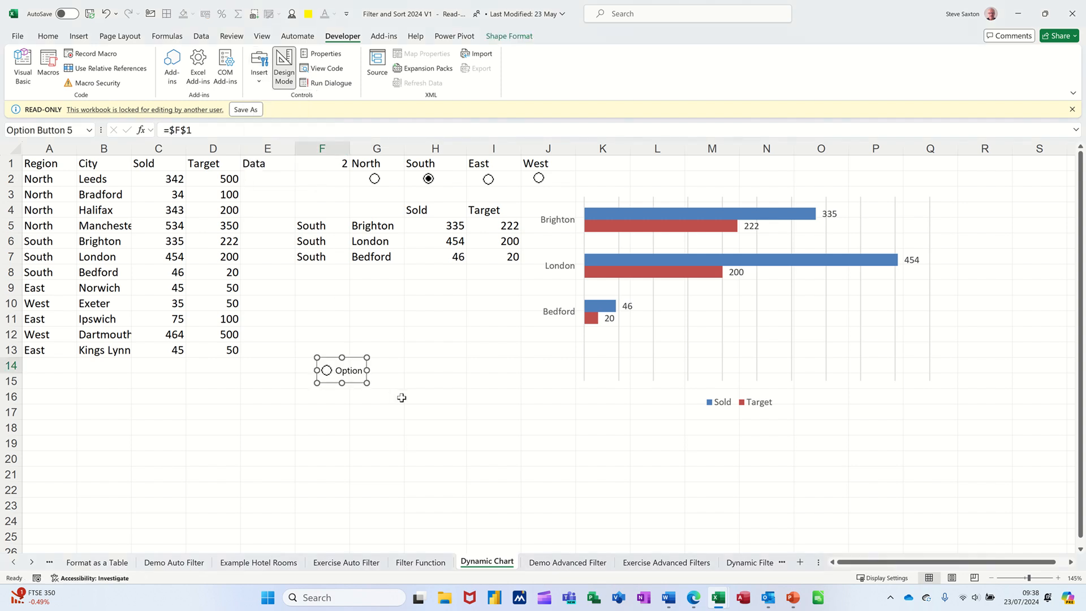
right_click(350, 385)
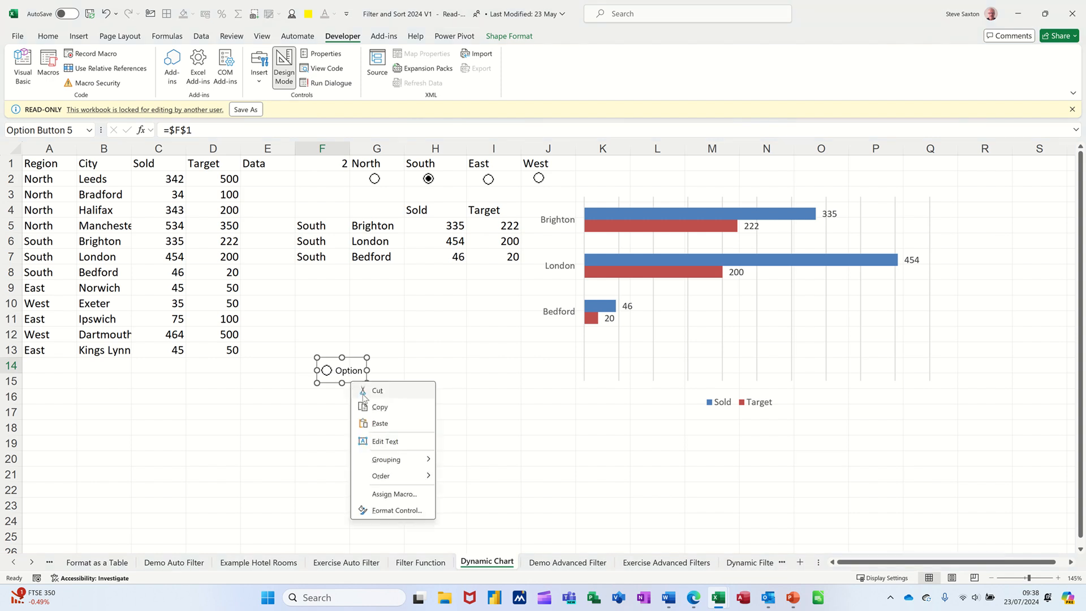
left_click(390, 511)
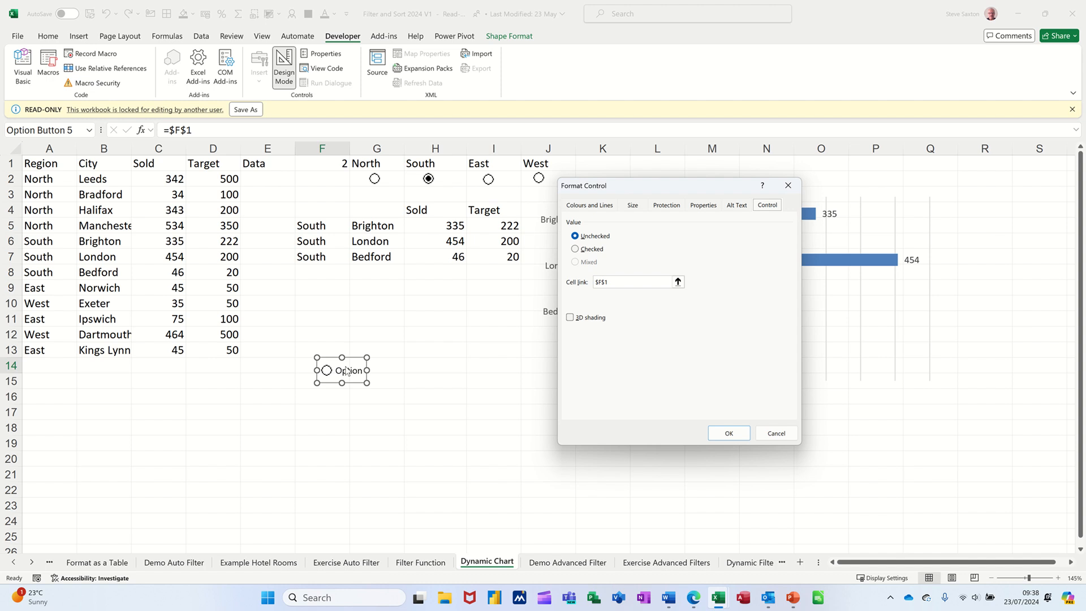
left_click(728, 434)
left_click(428, 396)
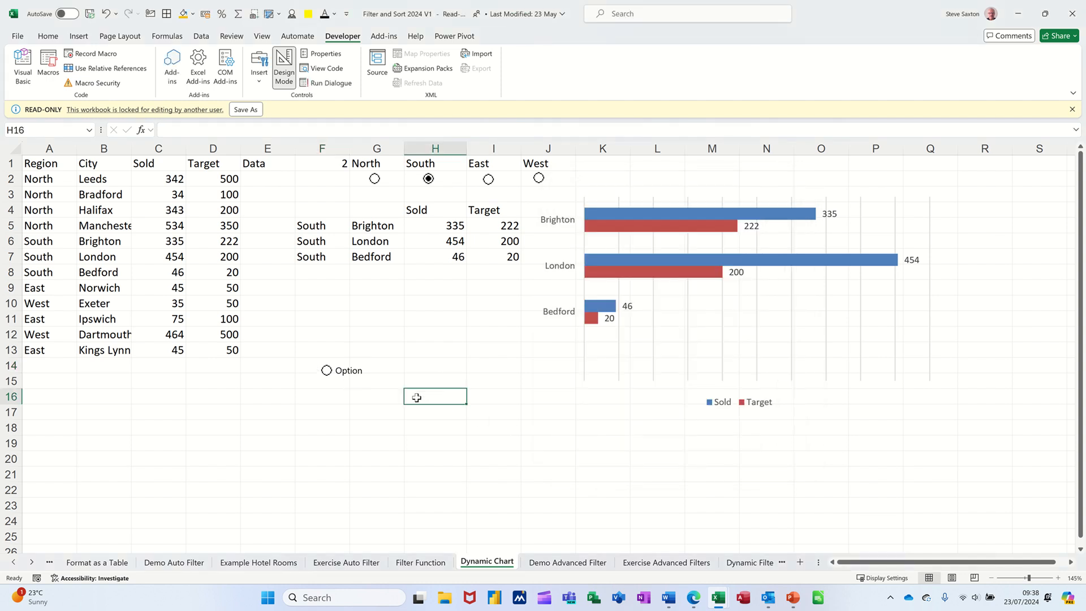
Step: Set the region option to North and delete the extra option button near cell F14
left_click(327, 371)
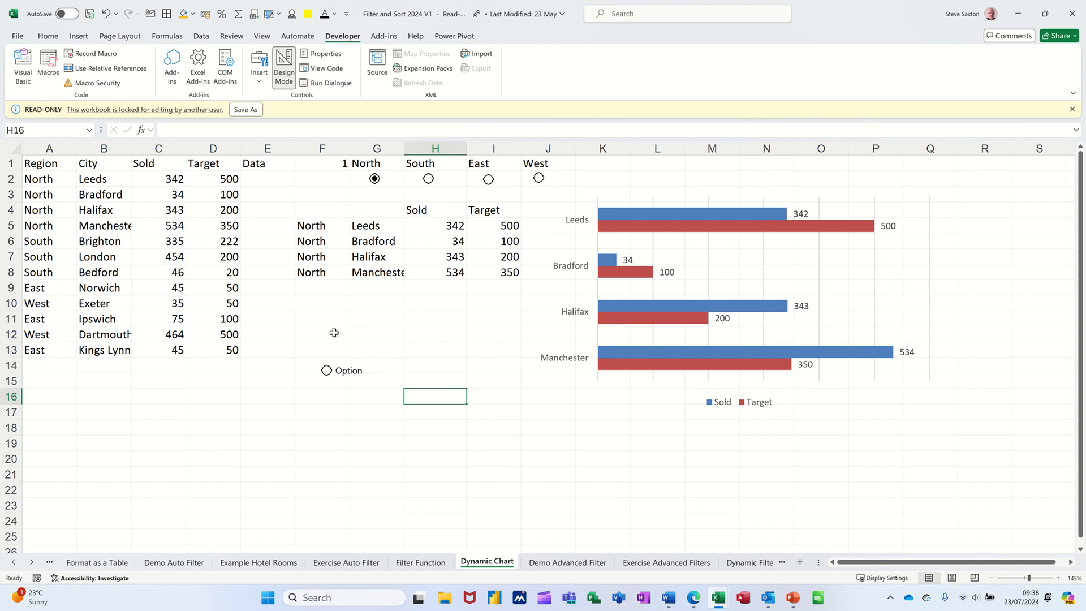
right_click(332, 371)
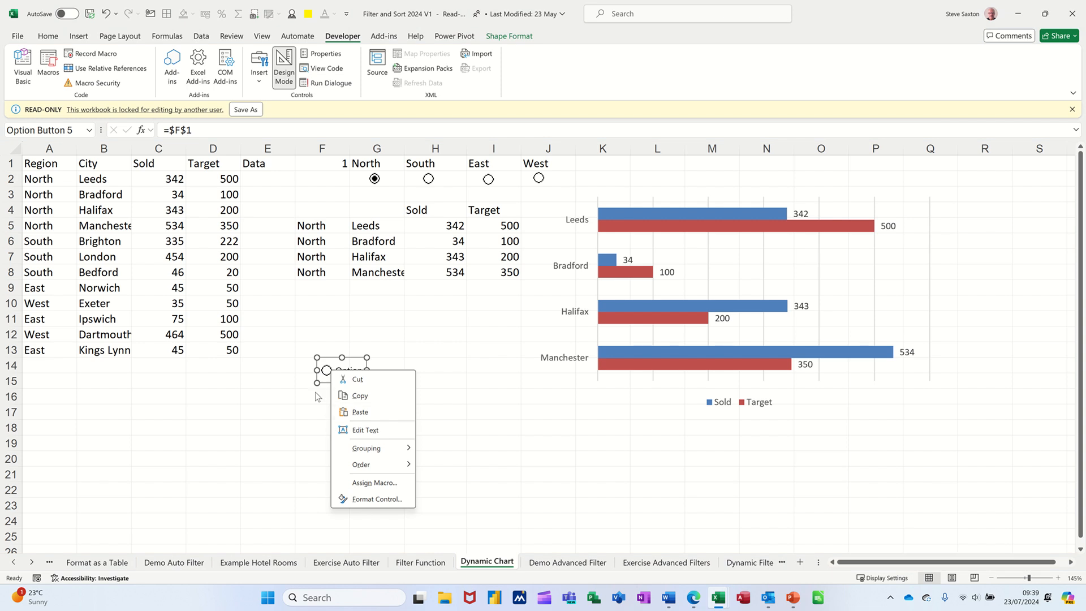
key("Escape")
key("Delete")
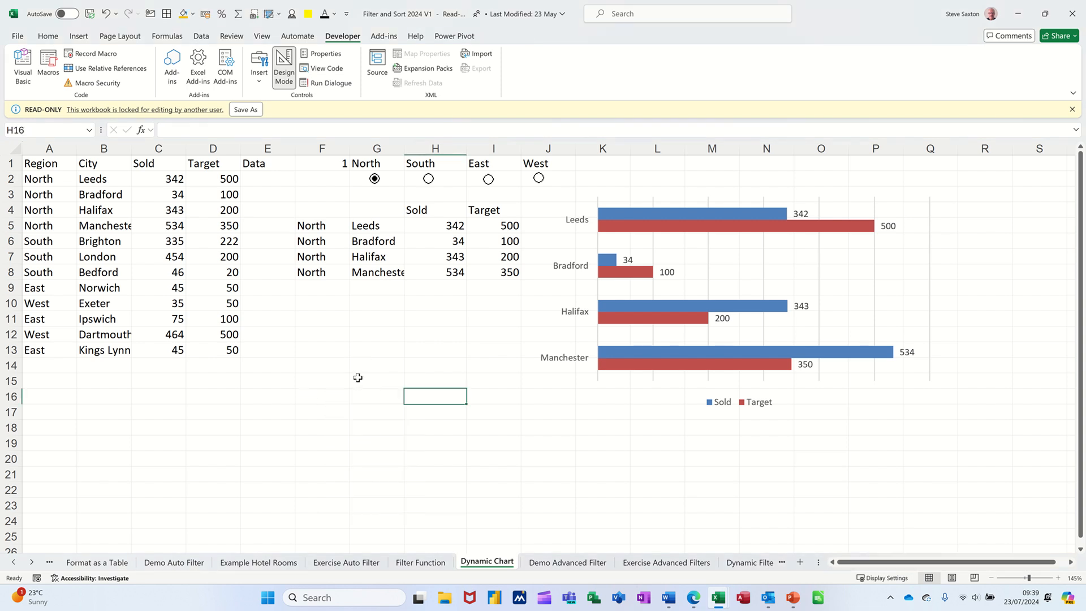
Step: Enter 1 in cell F14 and a SWITCH formula in G14 that returns one name for value 1 and another for 2
left_click(318, 369)
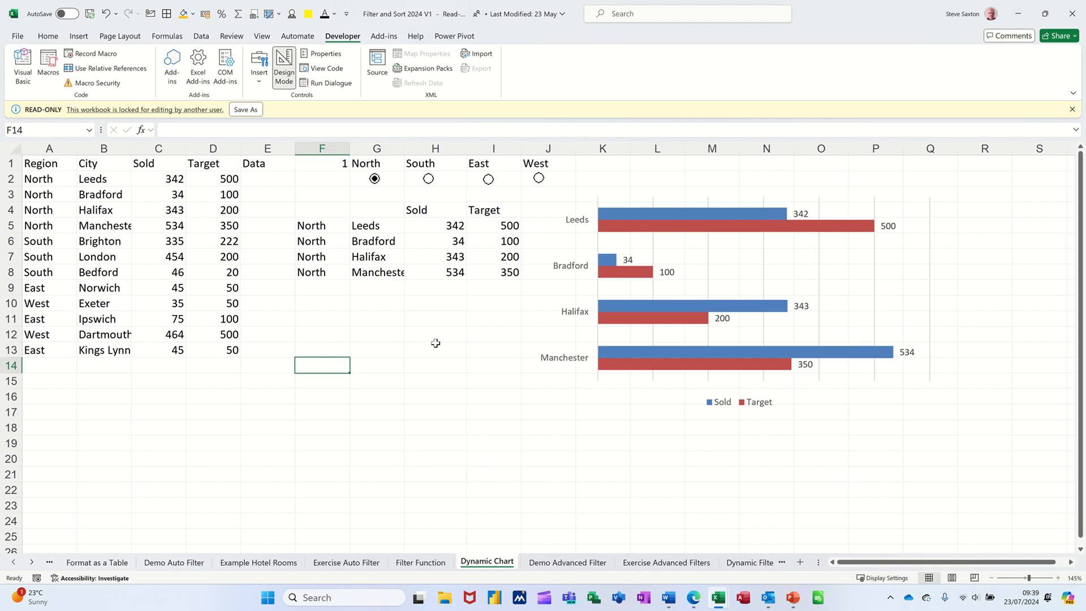
type("1")
left_click(383, 369)
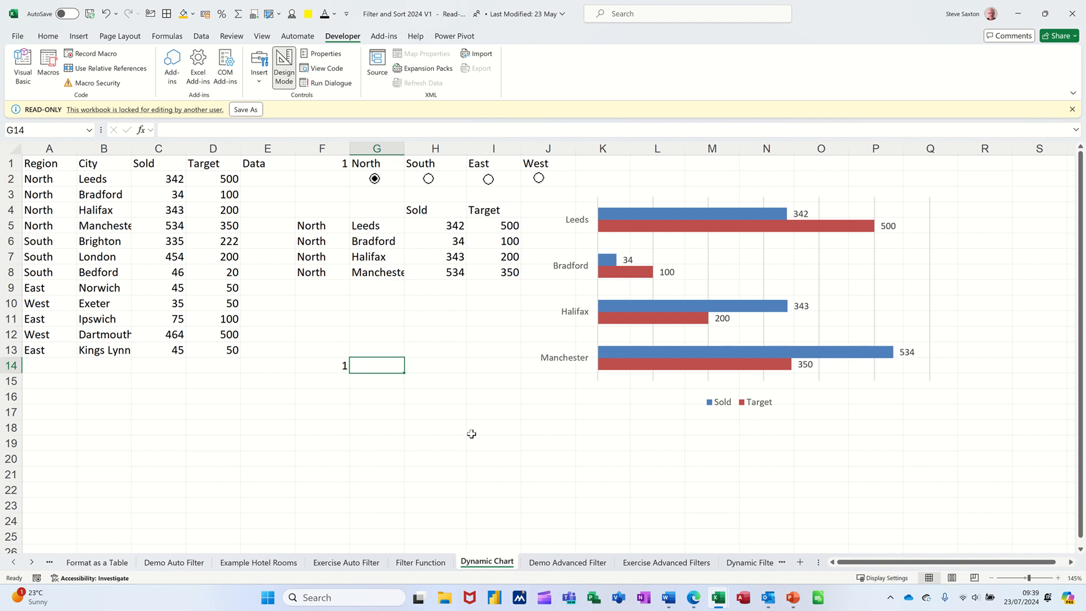
type("=swi")
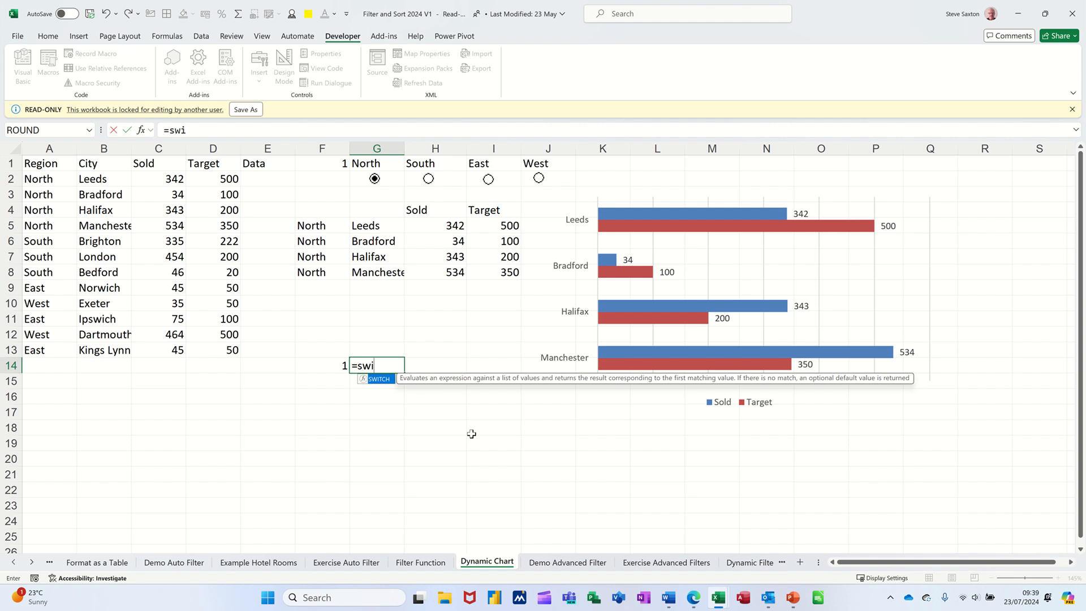
type("tch(")
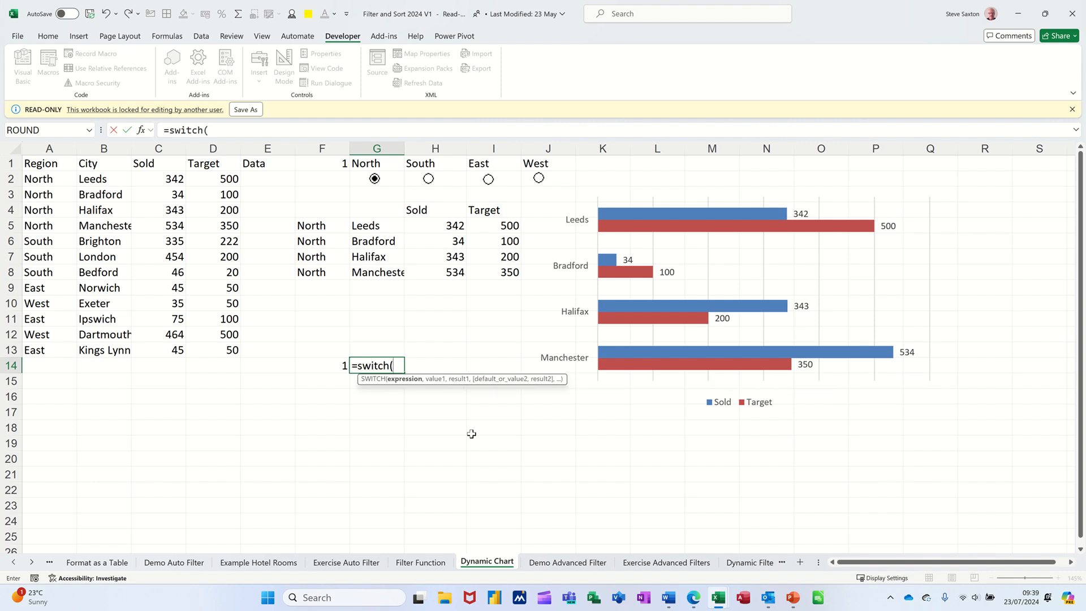
left_click(311, 366)
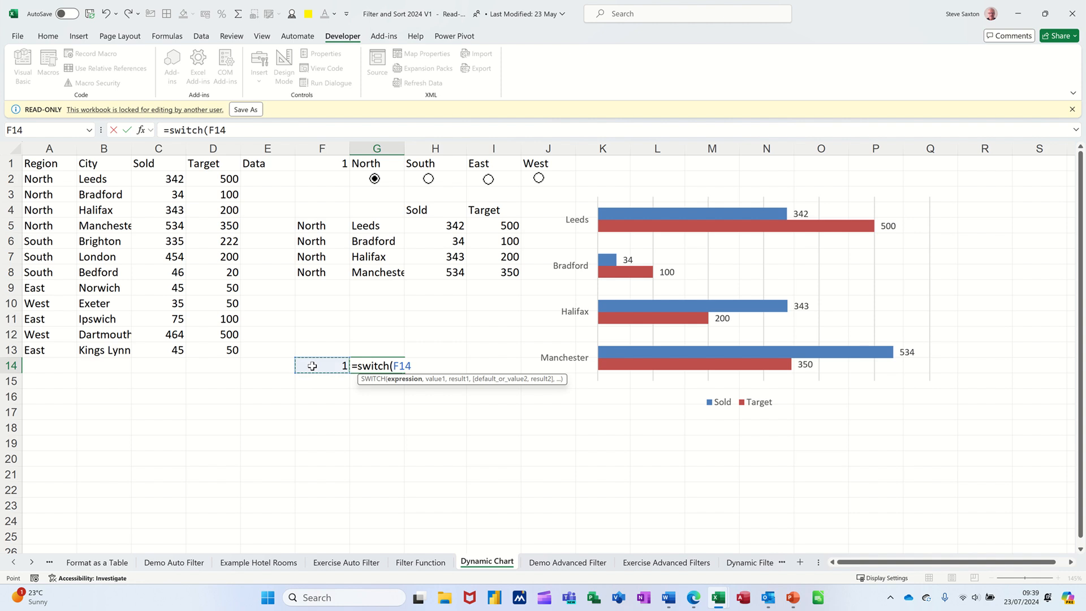
type(",1")
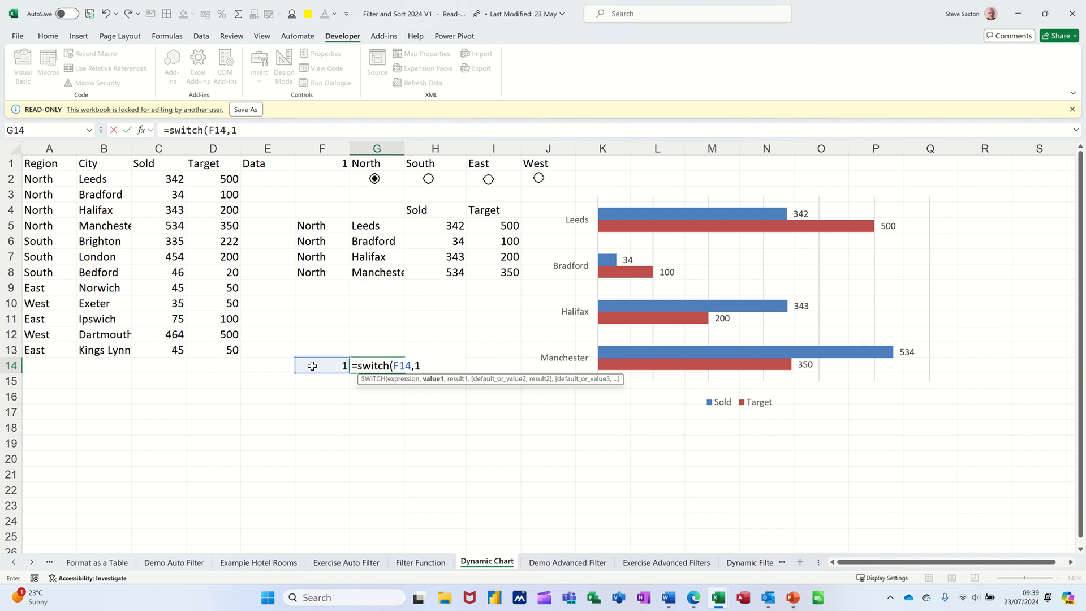
type(",")
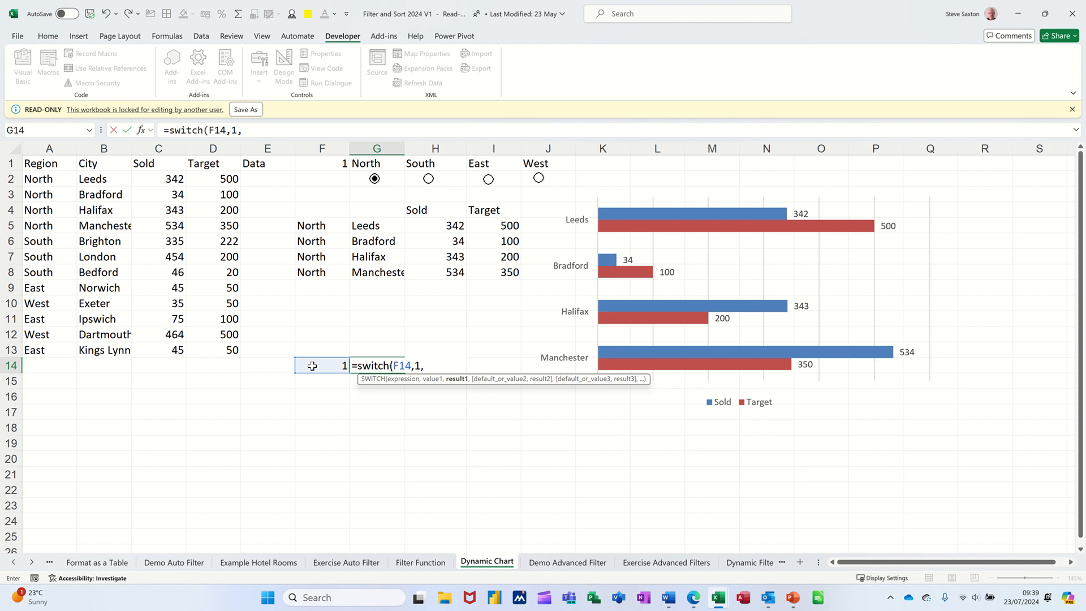
type("\"Steve\",")
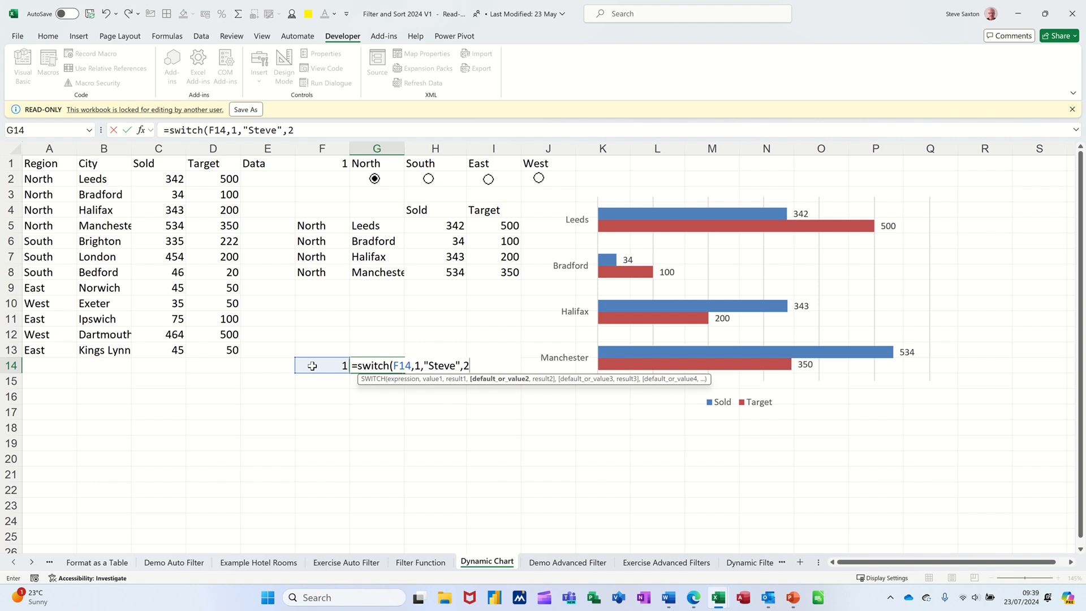
type("2,")
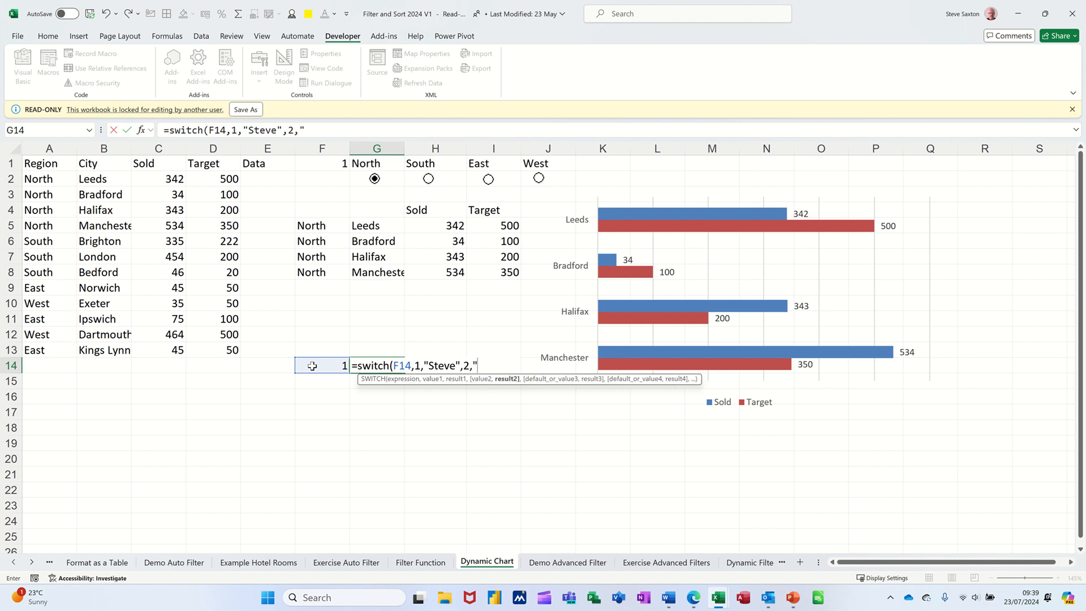
type("\"Bill\")")
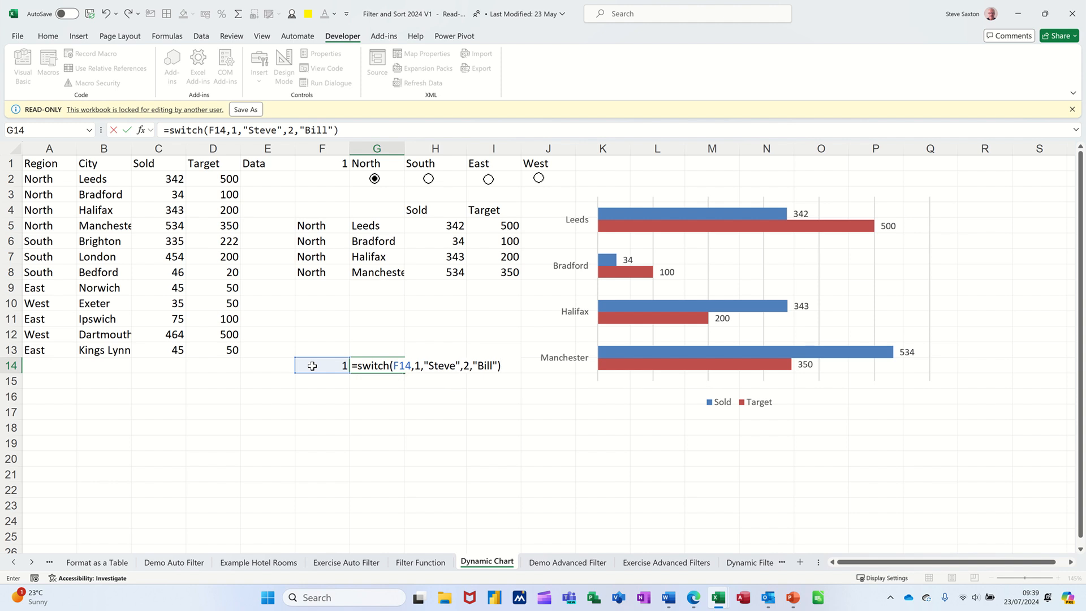
left_click(127, 130)
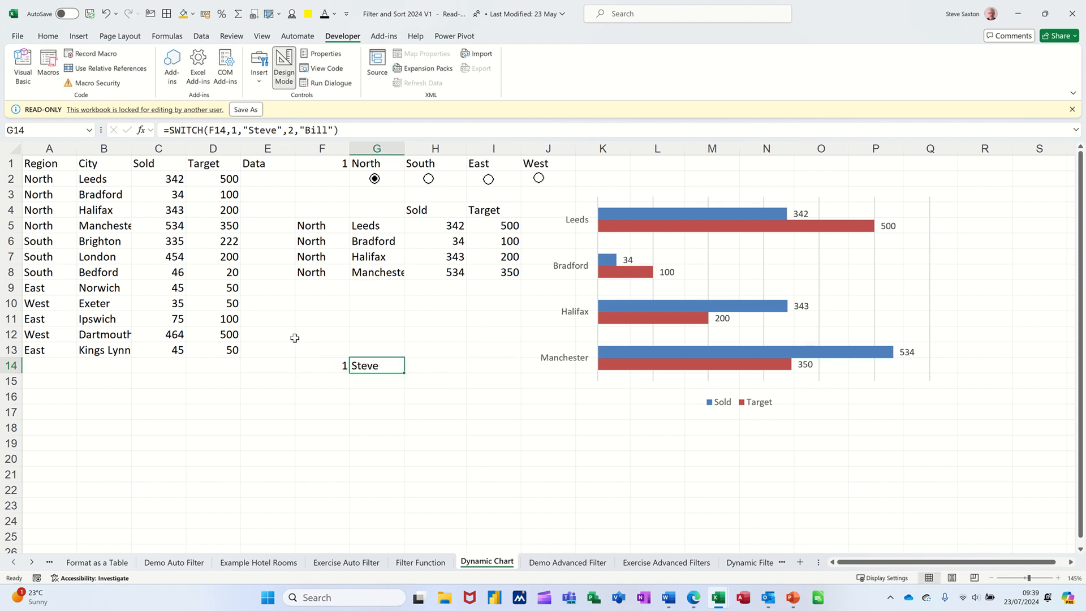
Step: Test the SWITCH formula by entering 2 in cell F14, and clear the example from F14:G14
left_click(317, 366)
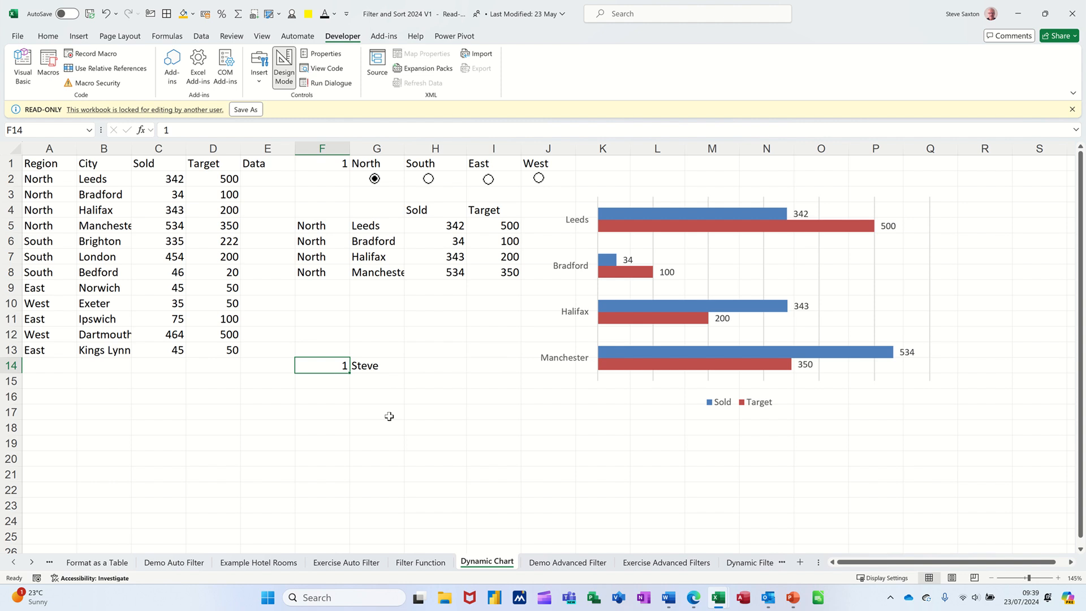
type("2")
key("Return")
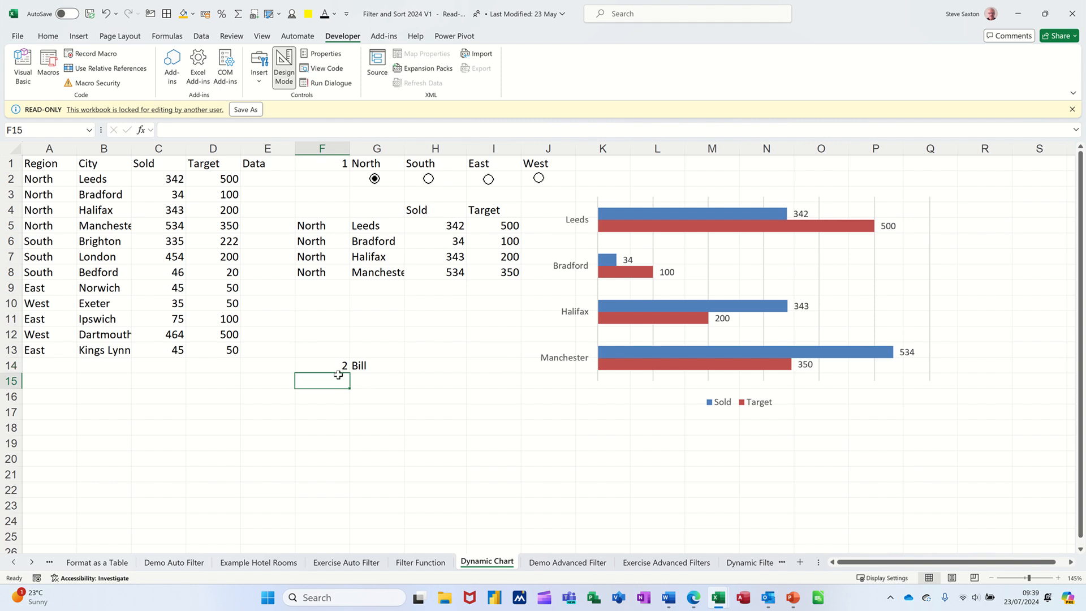
left_click_drag(334, 367, 384, 367)
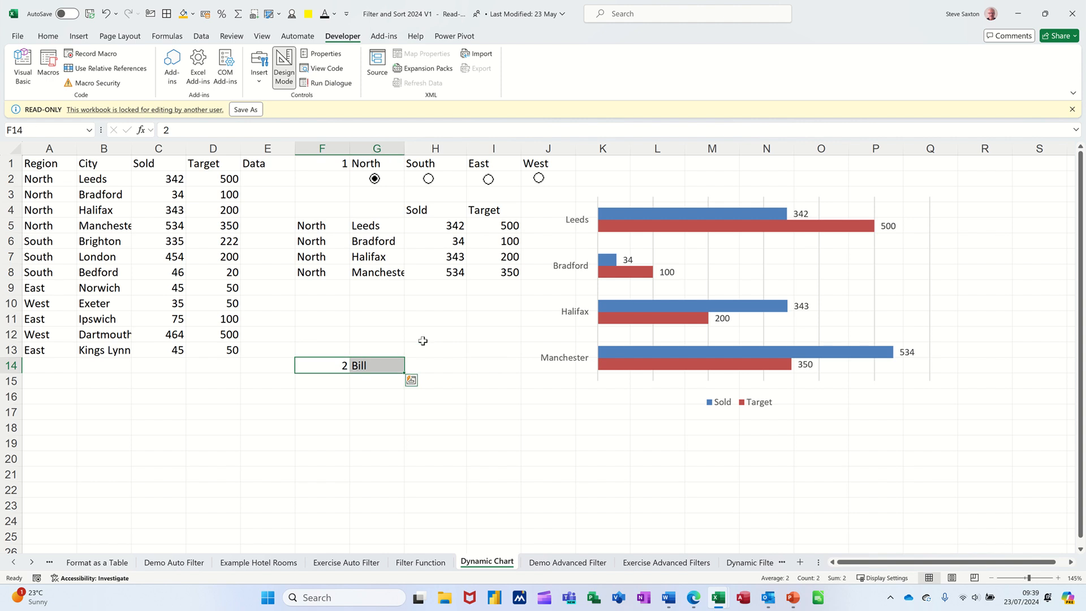
key("Delete")
Step: Inspect the FILTER formula in cell F5 and the City and Region columns of the source data, including the Region named range
left_click(322, 226)
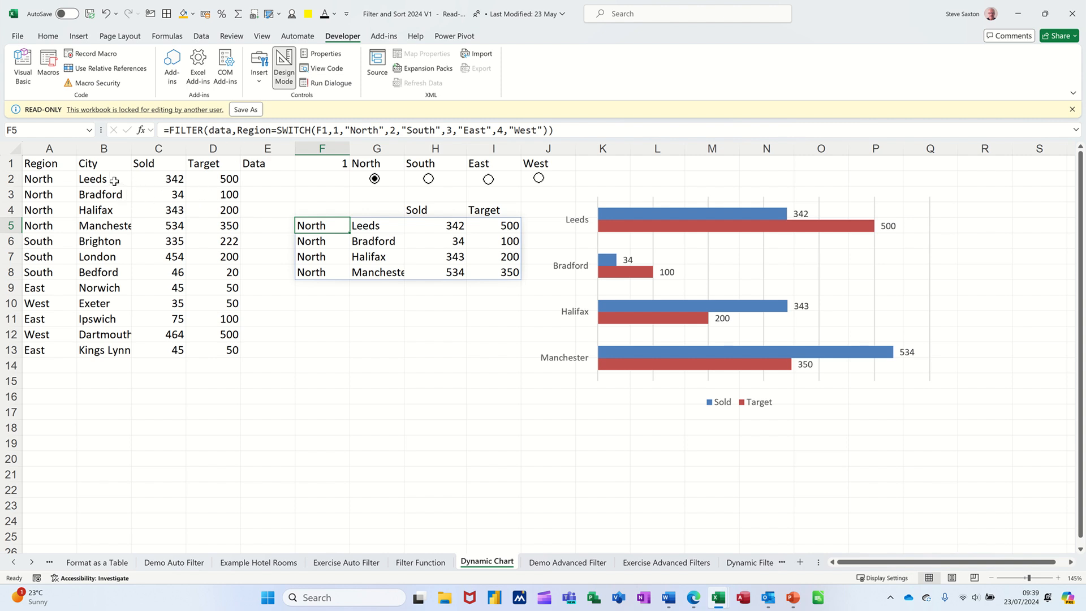
left_click_drag(112, 181, 98, 351)
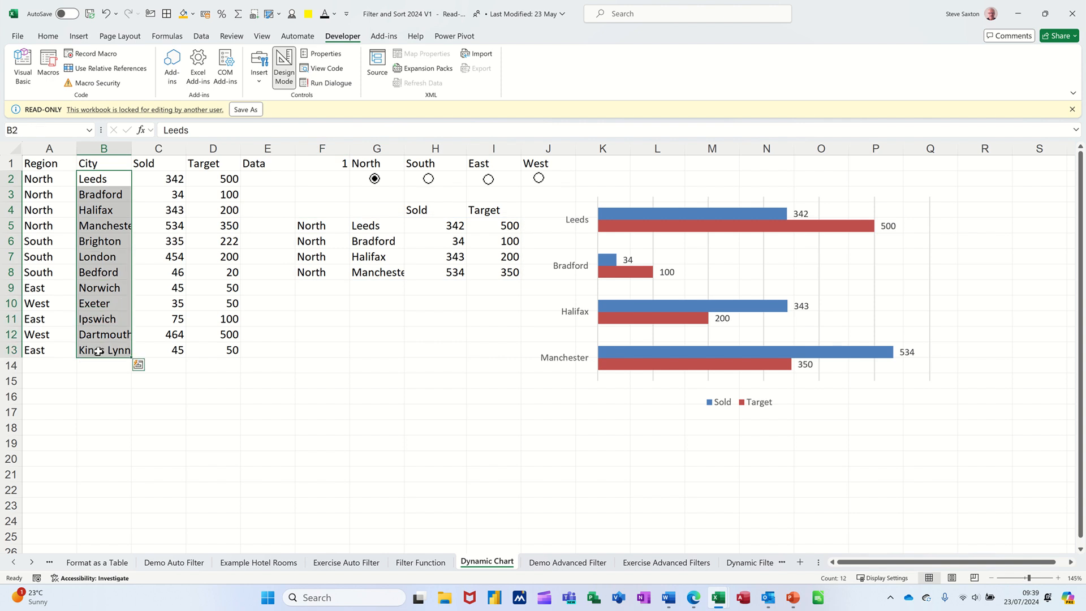
left_click(105, 149)
left_click(108, 191)
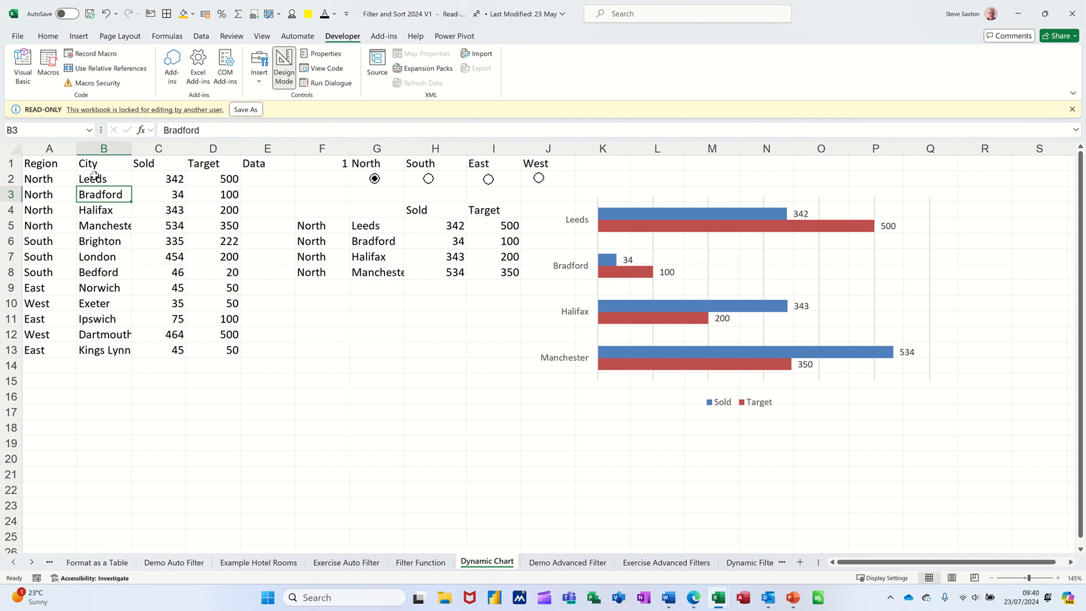
left_click_drag(58, 177, 46, 350)
left_click(54, 148)
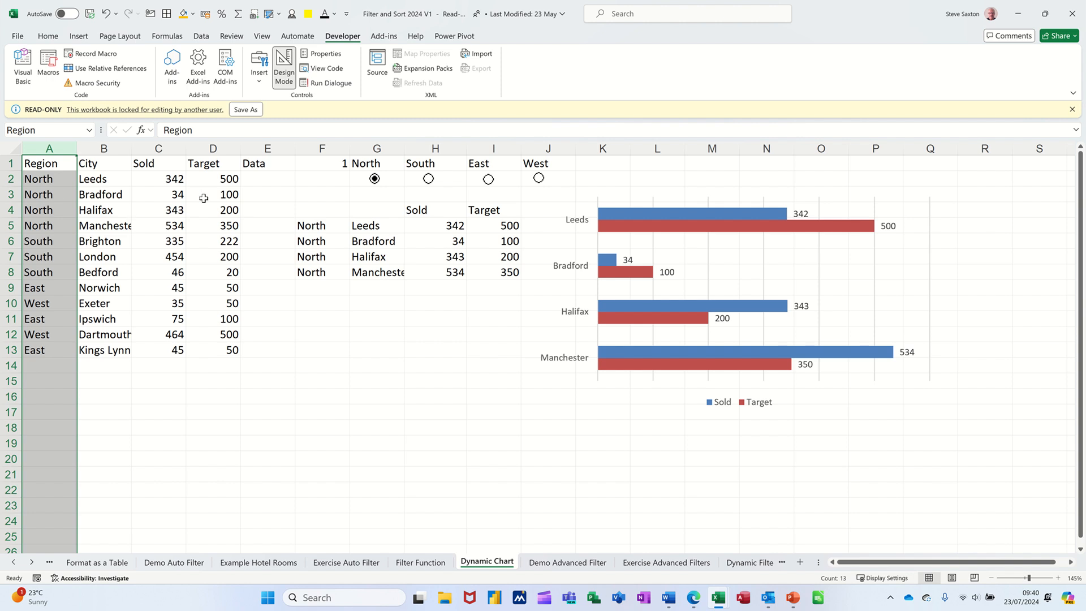
left_click(327, 231)
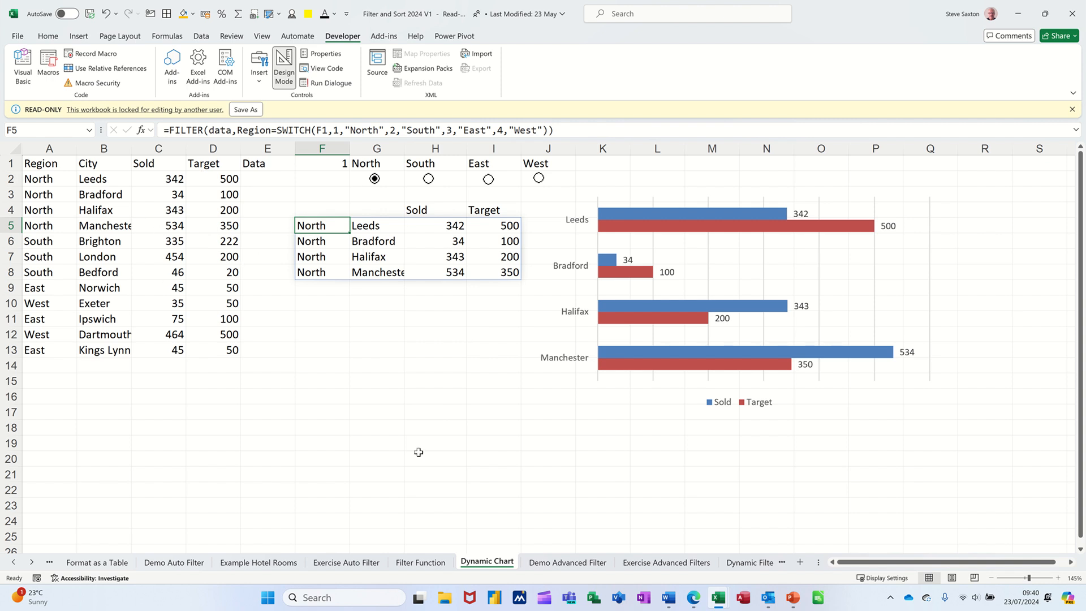
Step: Open the Demo Advanced Filter sheet and examine the list range A6:G27 and the criteria range A1:G4 with its gender and grade conditions
left_click(567, 562)
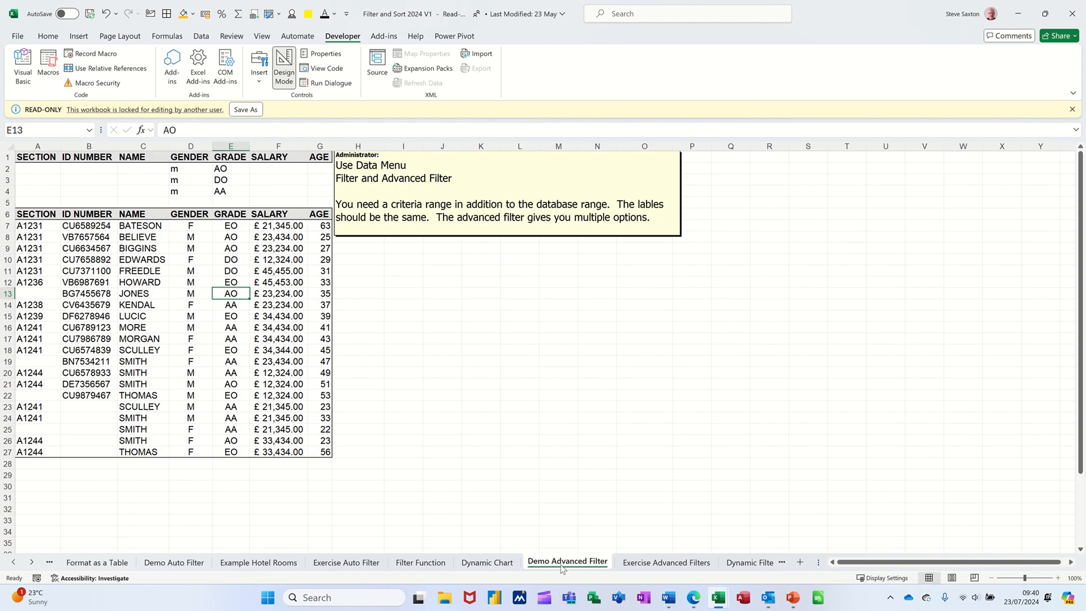
left_click(86, 250)
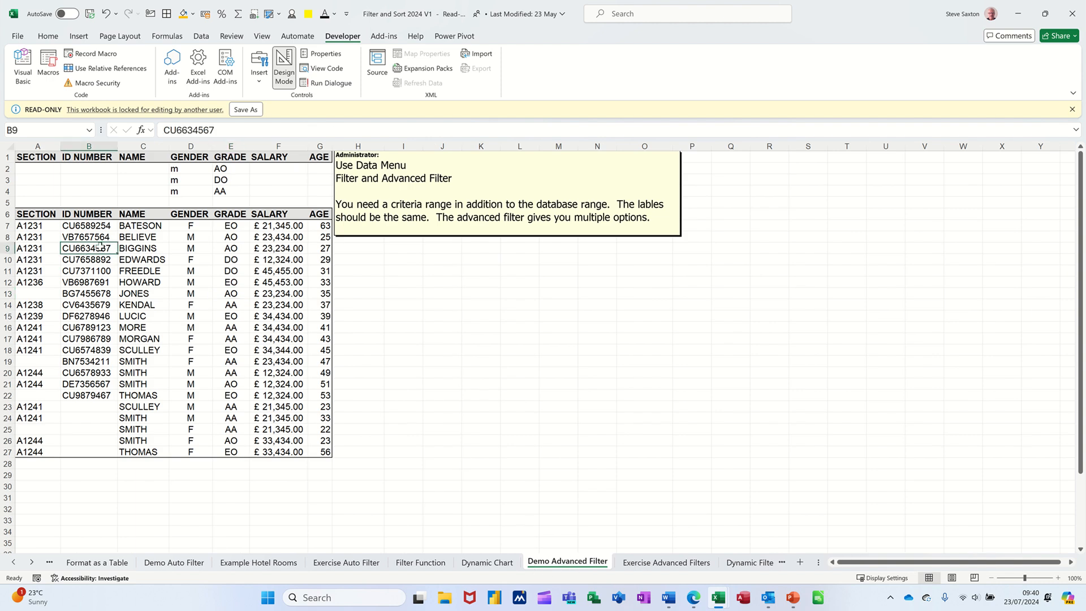
left_click_drag(32, 217, 309, 456)
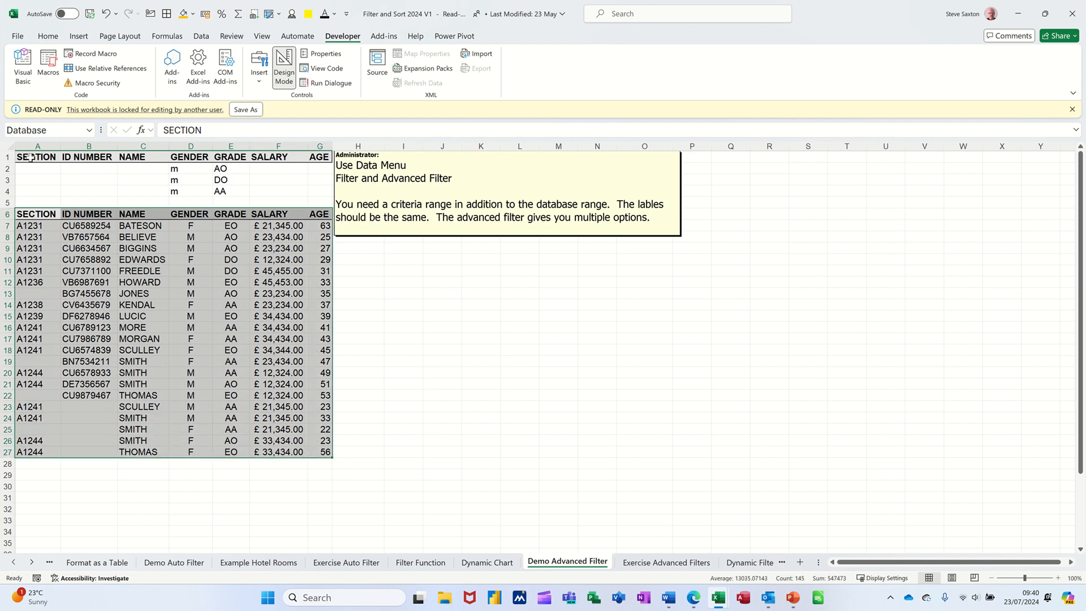
left_click_drag(35, 158, 317, 192)
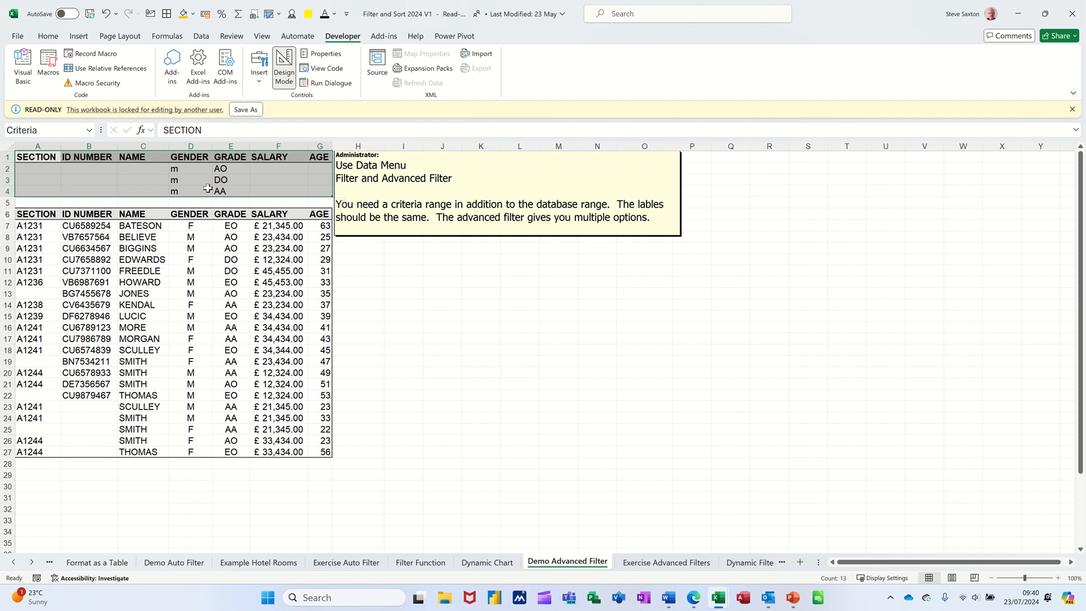
left_click(228, 282)
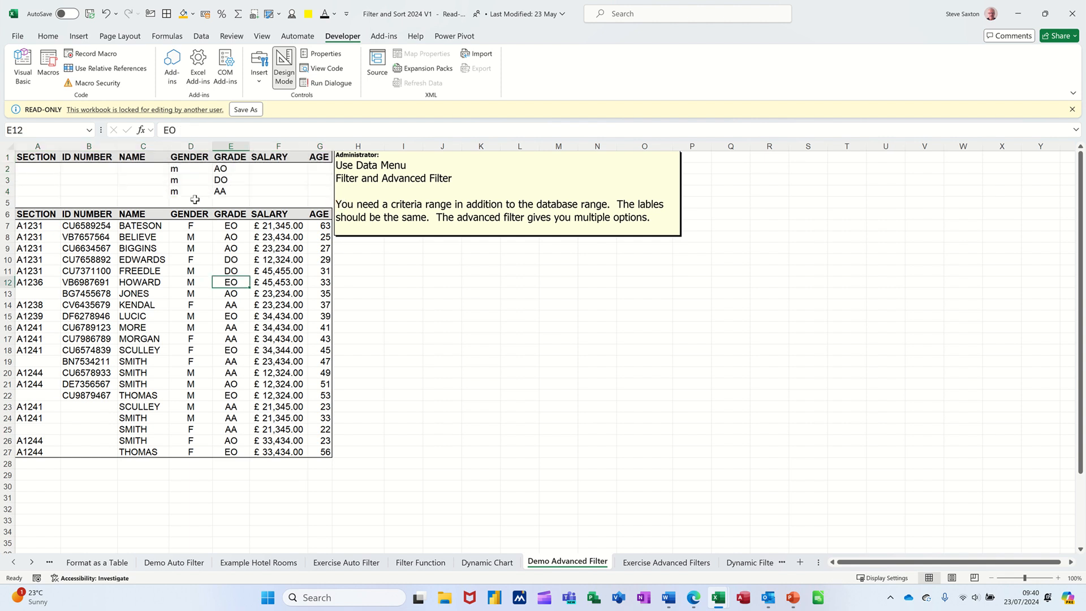
left_click(178, 168)
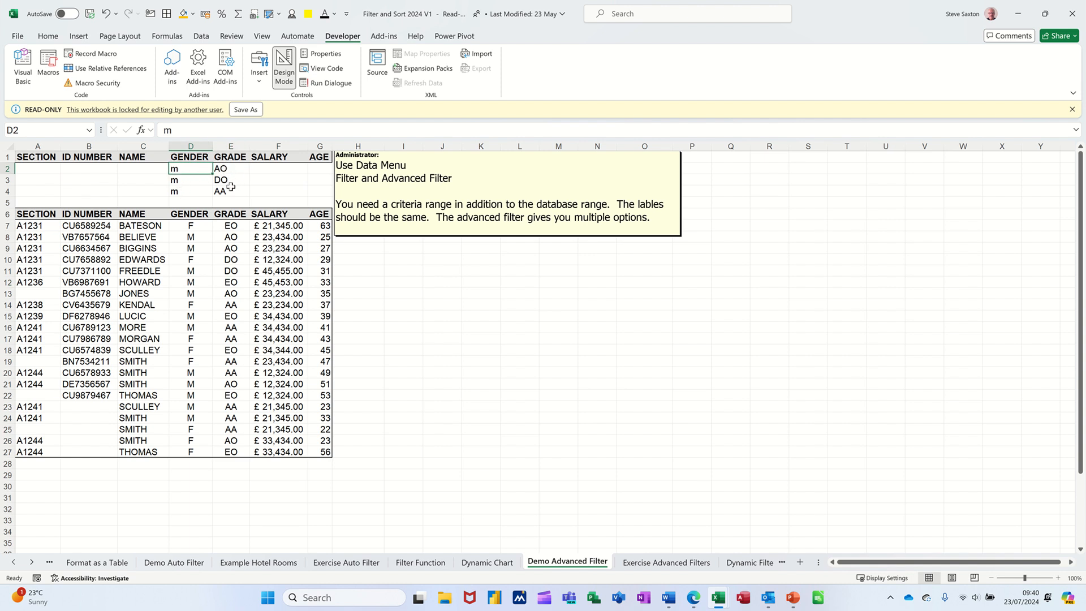
left_click(209, 259)
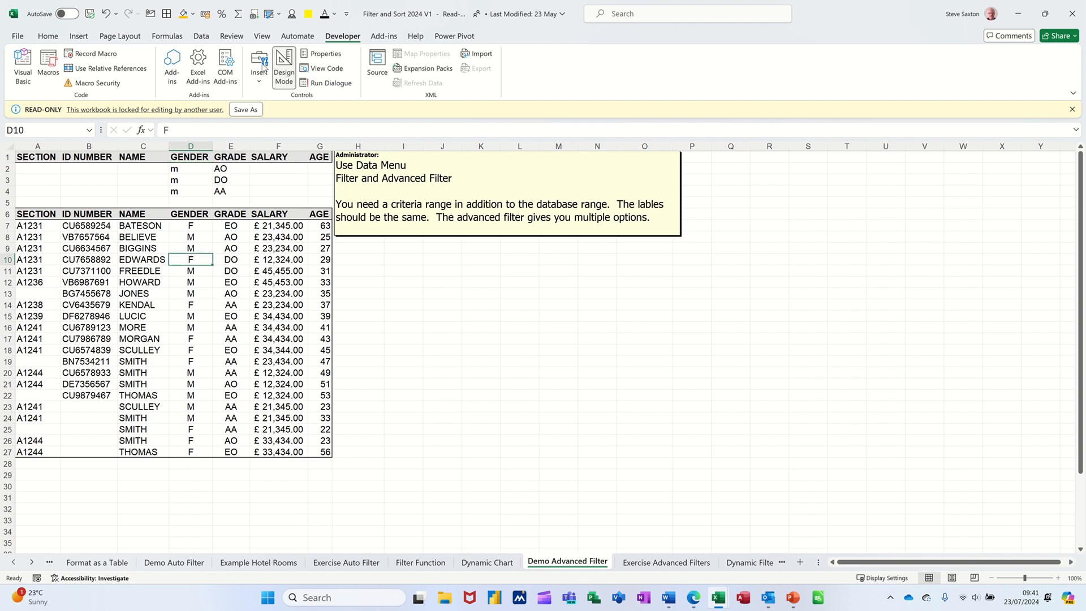
Step: Apply an advanced filter in place to the list range A6:G27 with the criteria range A1:G4
left_click(202, 37)
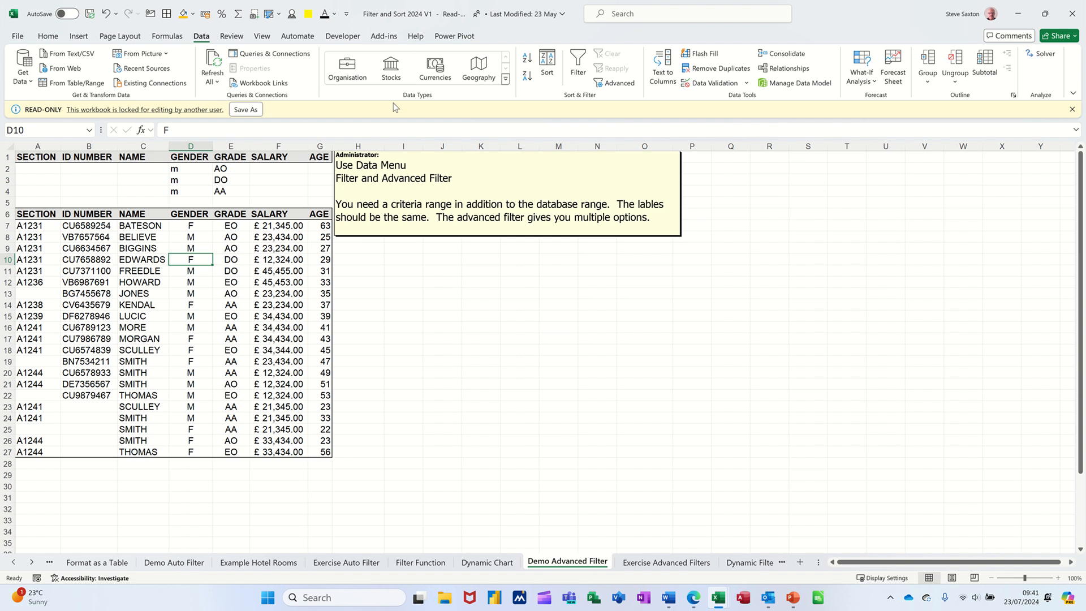
left_click(612, 85)
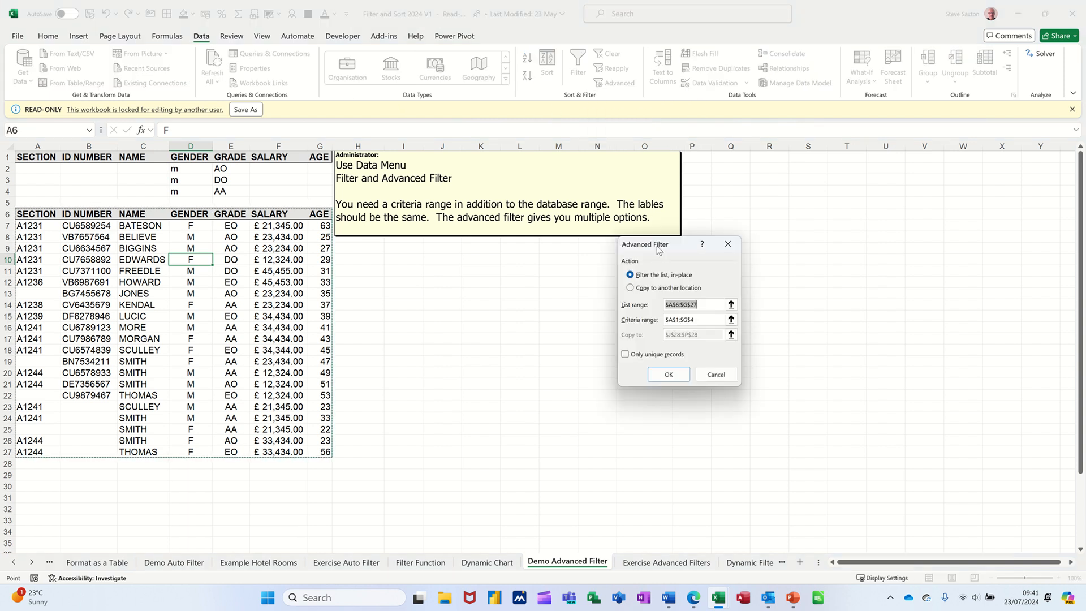
left_click_drag(657, 249, 456, 254)
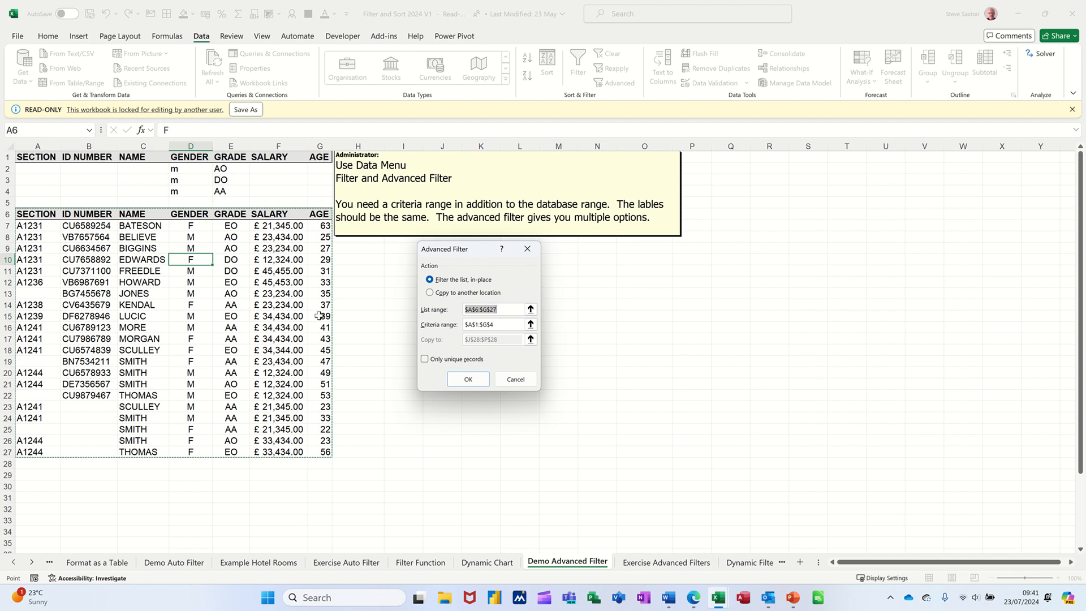
left_click(468, 379)
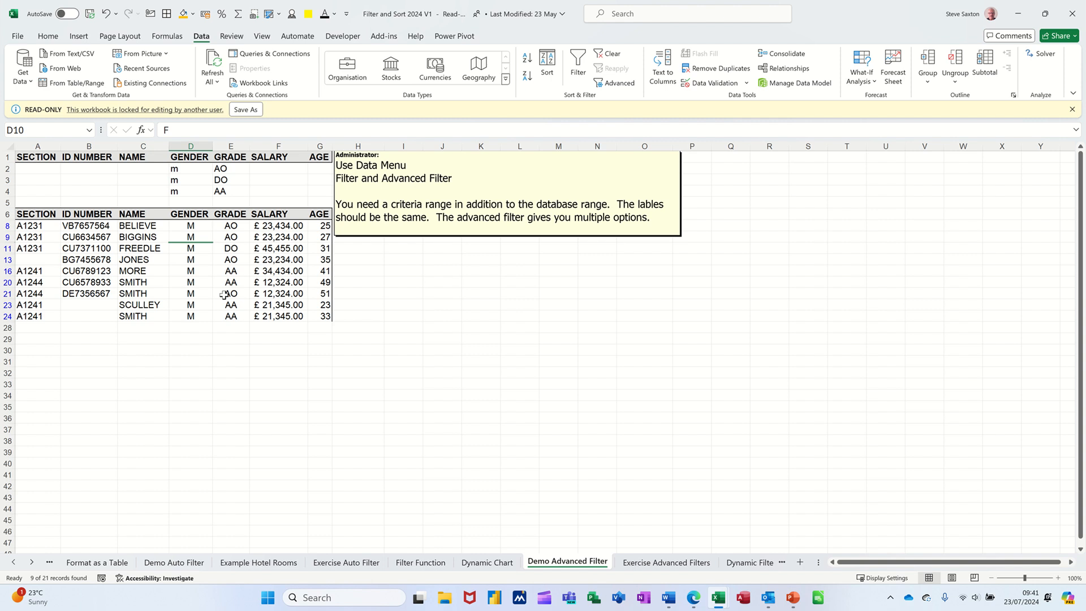
Step: Enter the age criterion >30 in cells G2, G3 and G4 of the criteria range
left_click(316, 169)
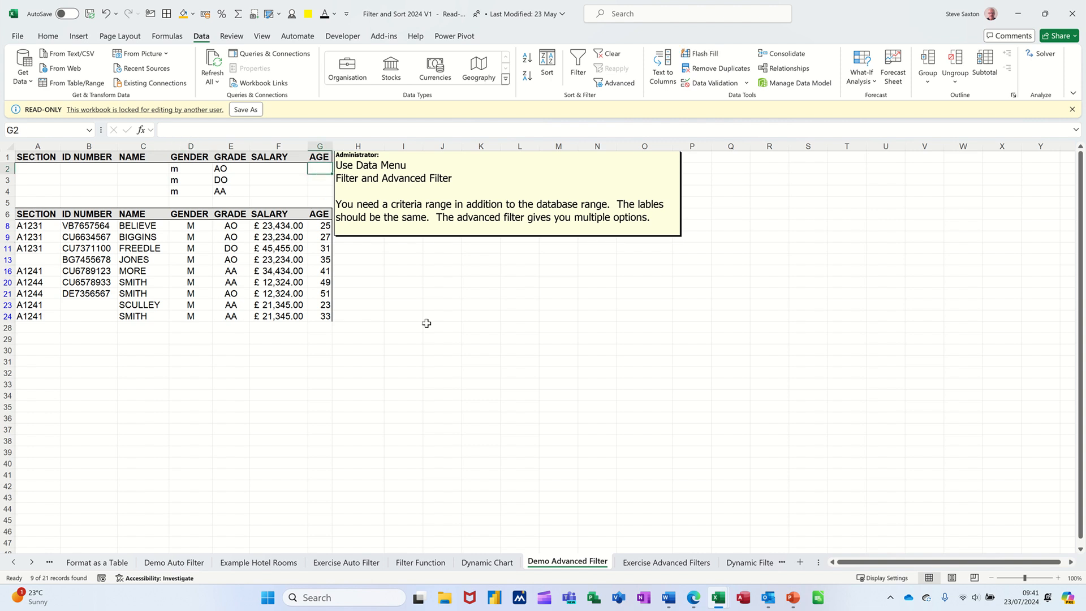
type(">30")
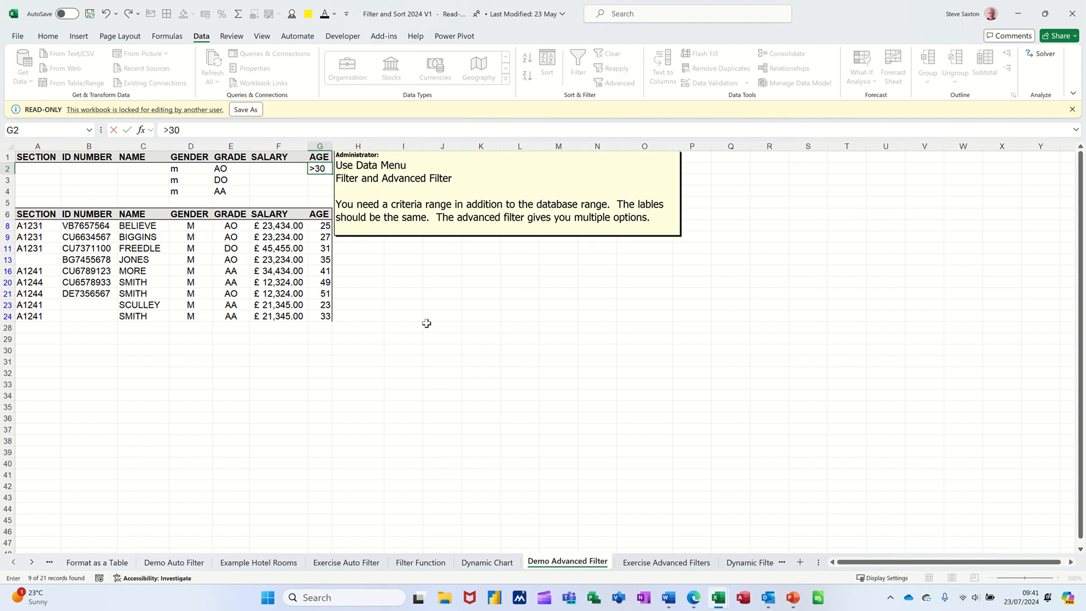
key("Return")
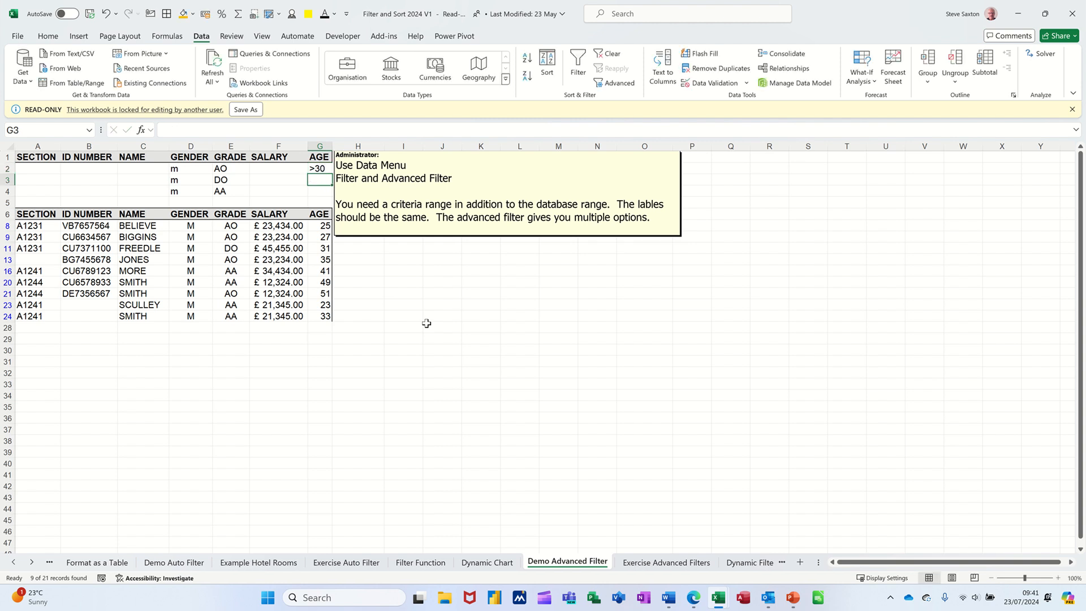
type(">30")
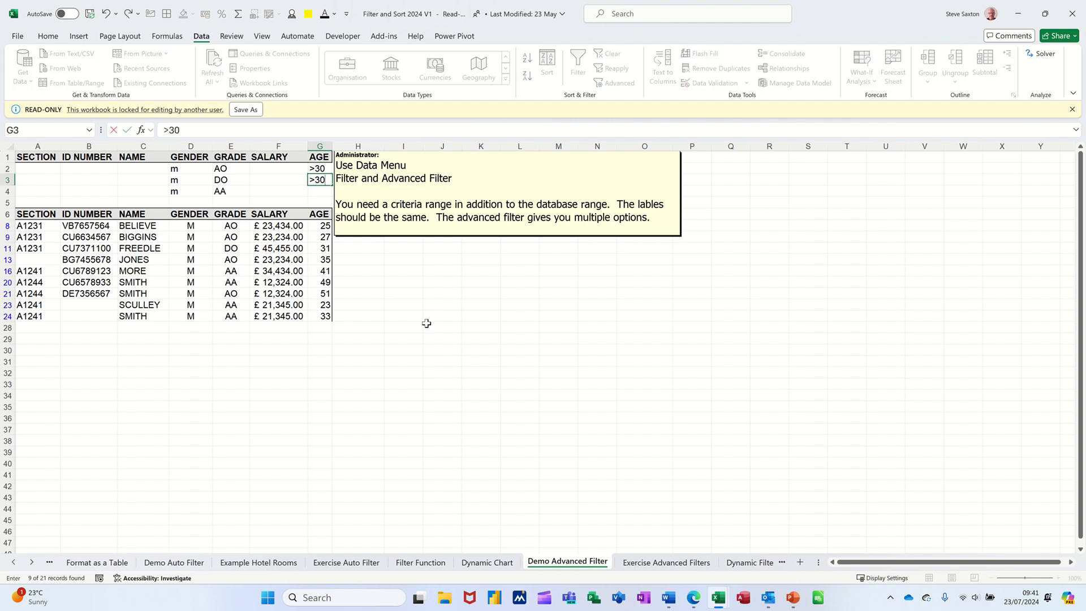
key("Return")
type(">30")
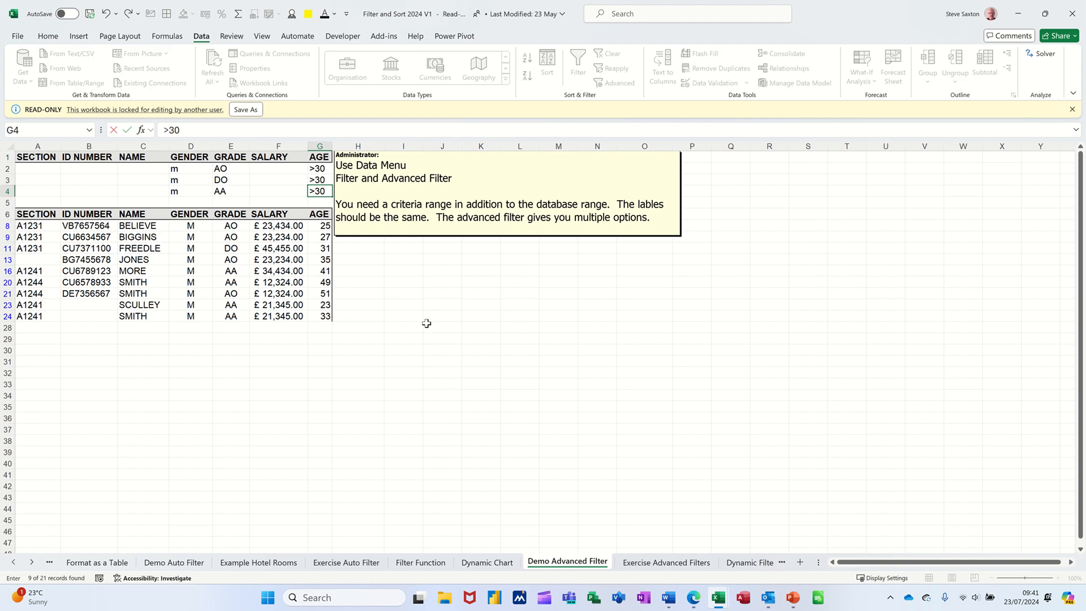
key("Return")
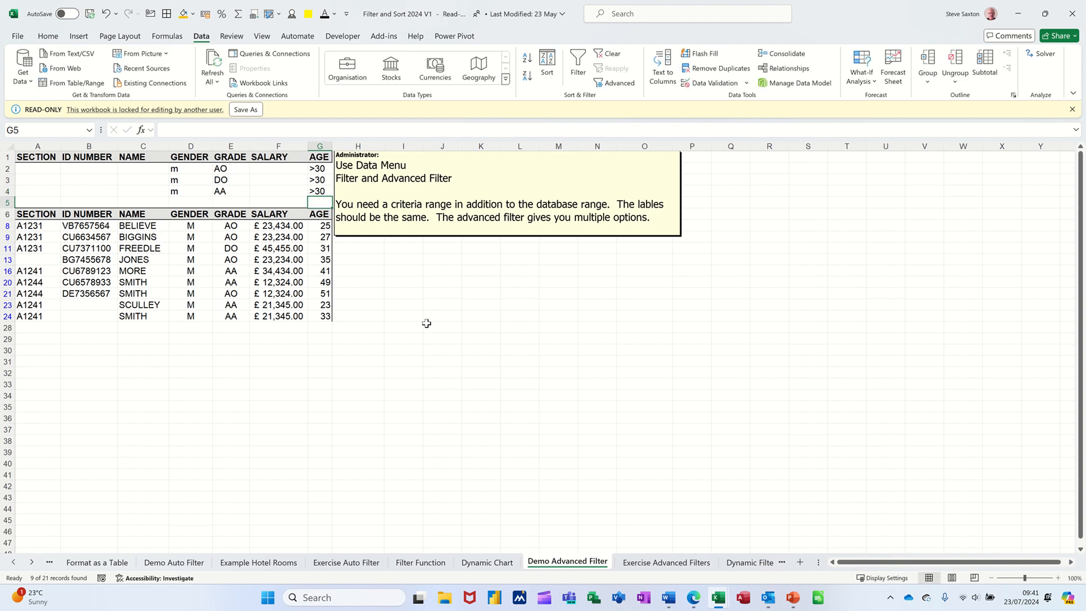
Step: Rerun the in-place advanced filter on A6:G27 to include the age conditions in A1:G4
left_click(259, 260)
left_click(614, 83)
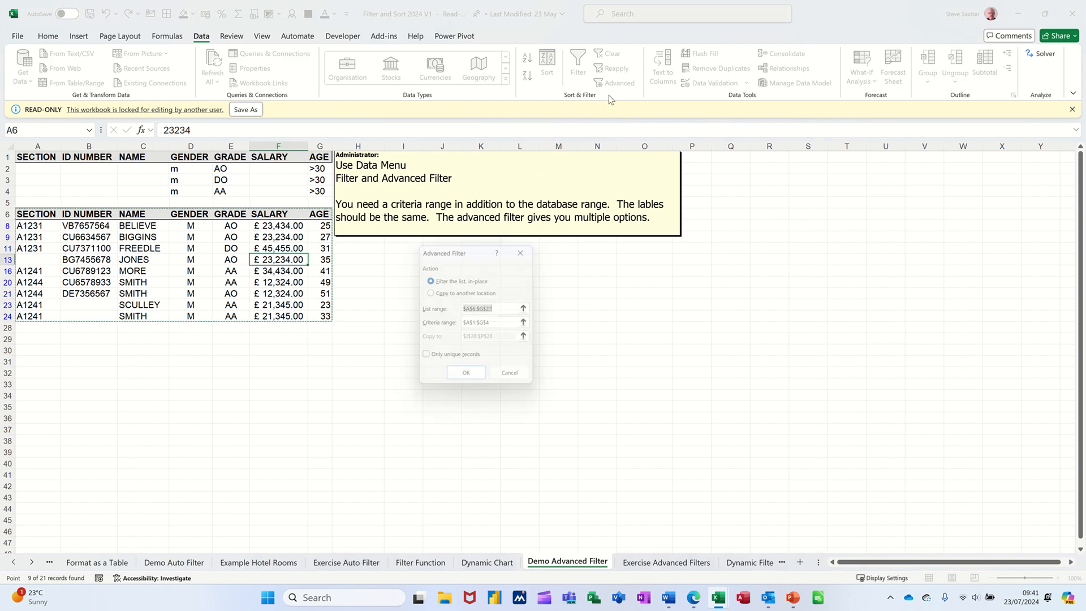
left_click(469, 381)
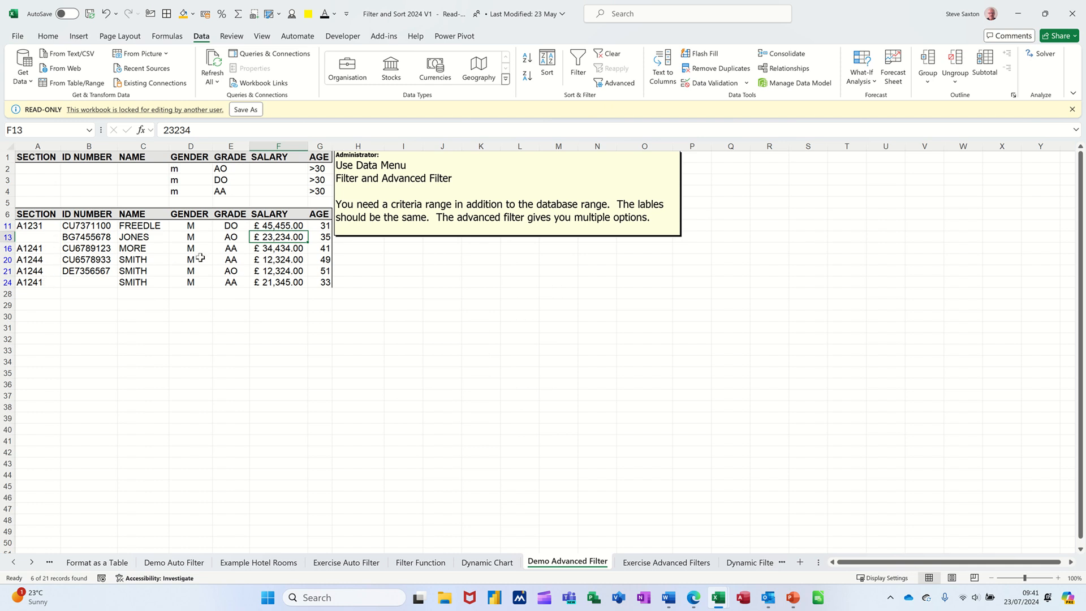
Step: Clear the filter and use Advanced Filter to copy the records matching criteria A1:G4 to another location, J28:P28
left_click(611, 54)
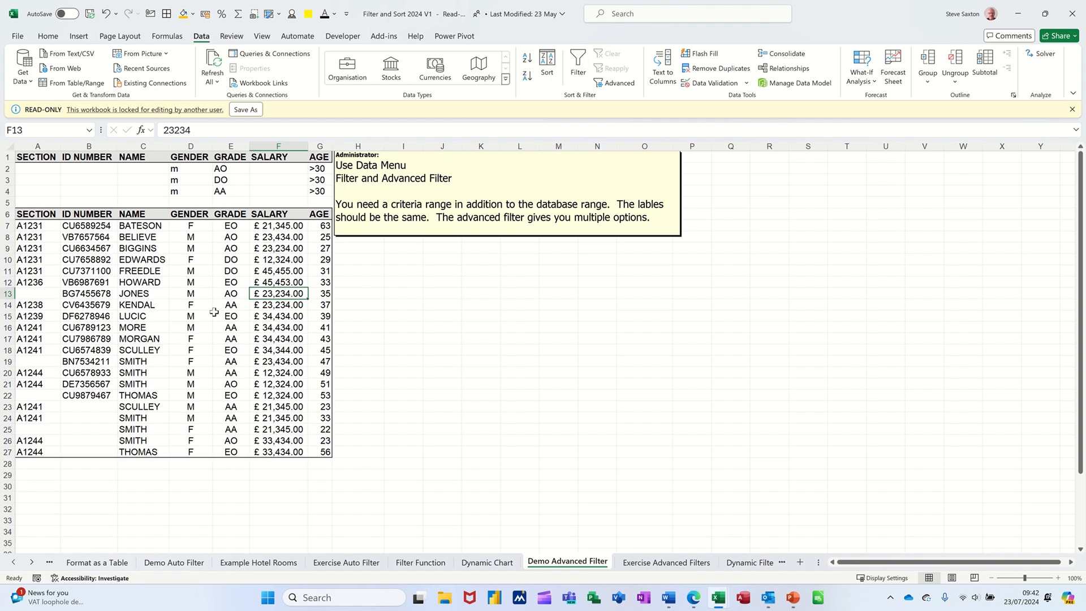
left_click(610, 83)
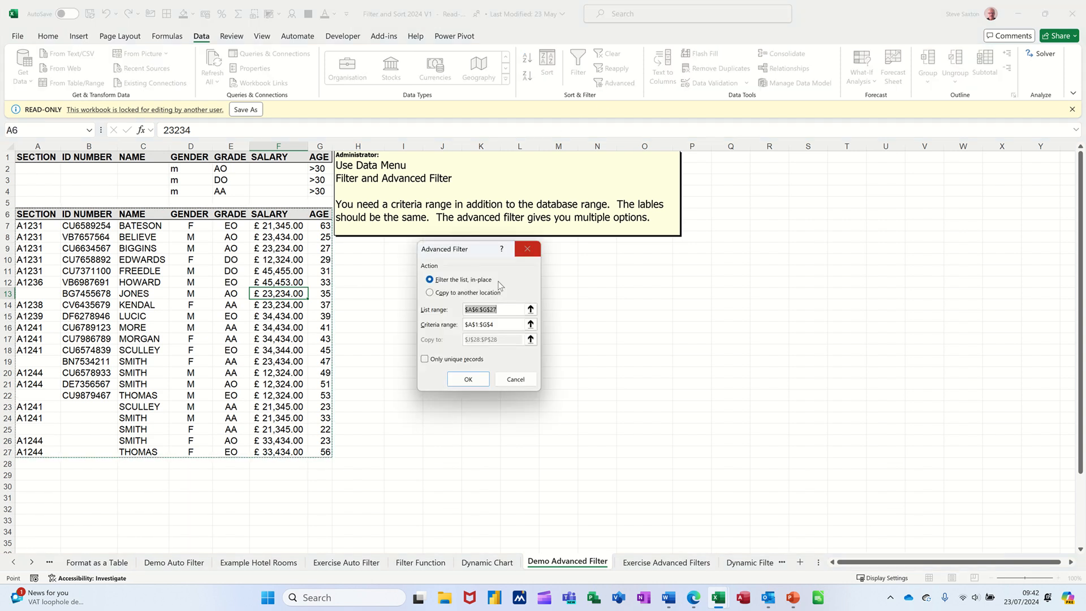
left_click(430, 292)
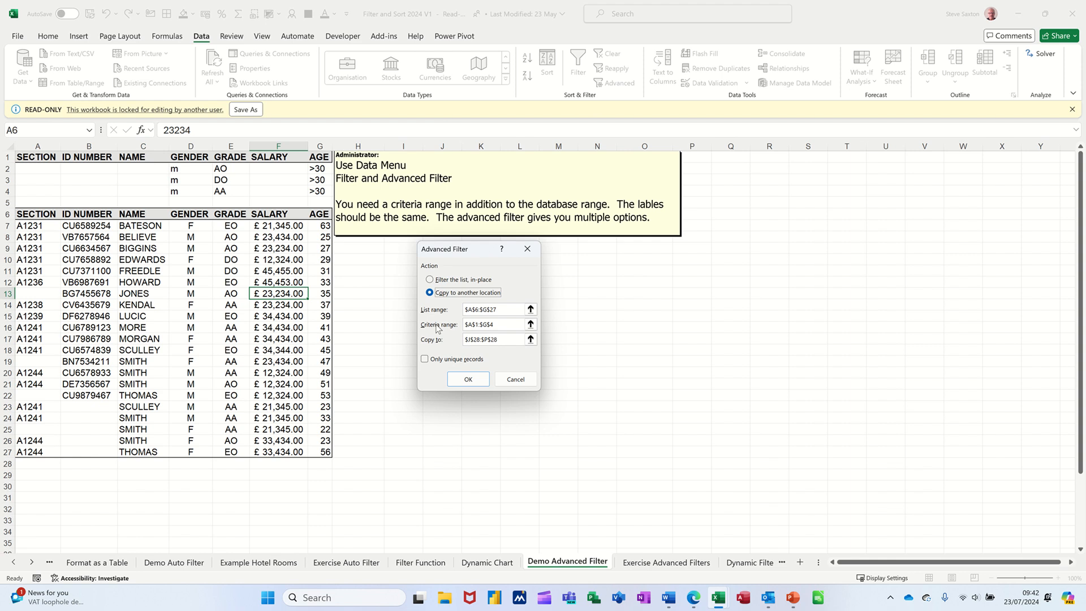
left_click(530, 338)
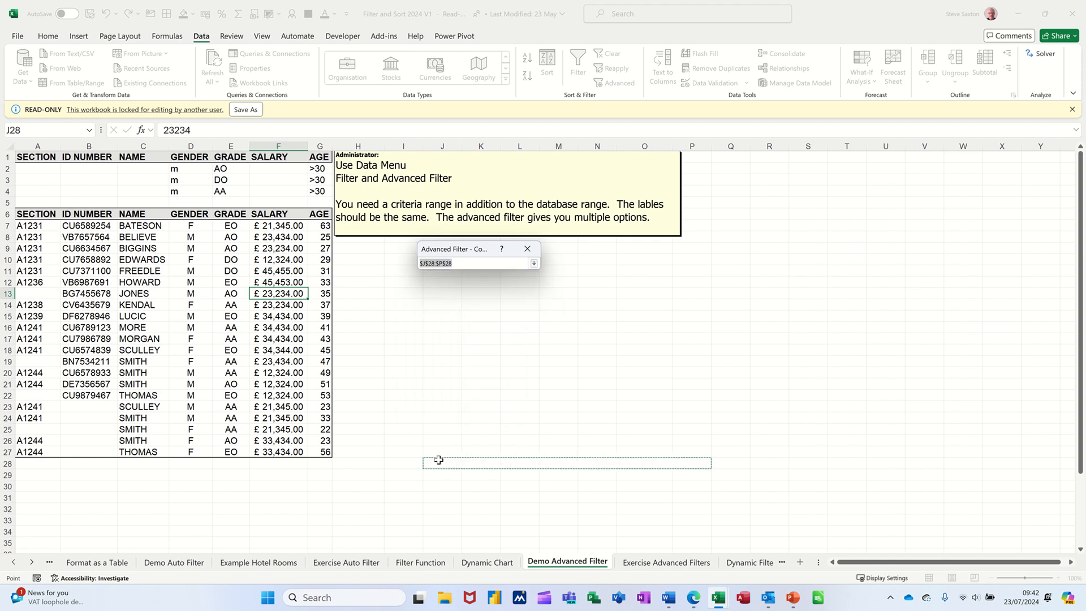
left_click(533, 263)
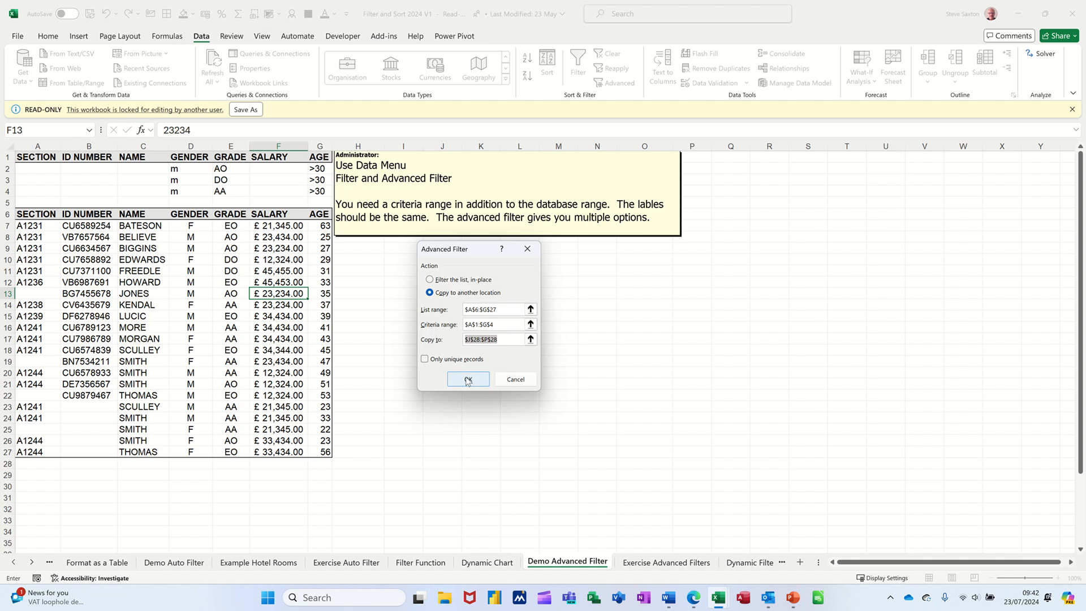
left_click(469, 379)
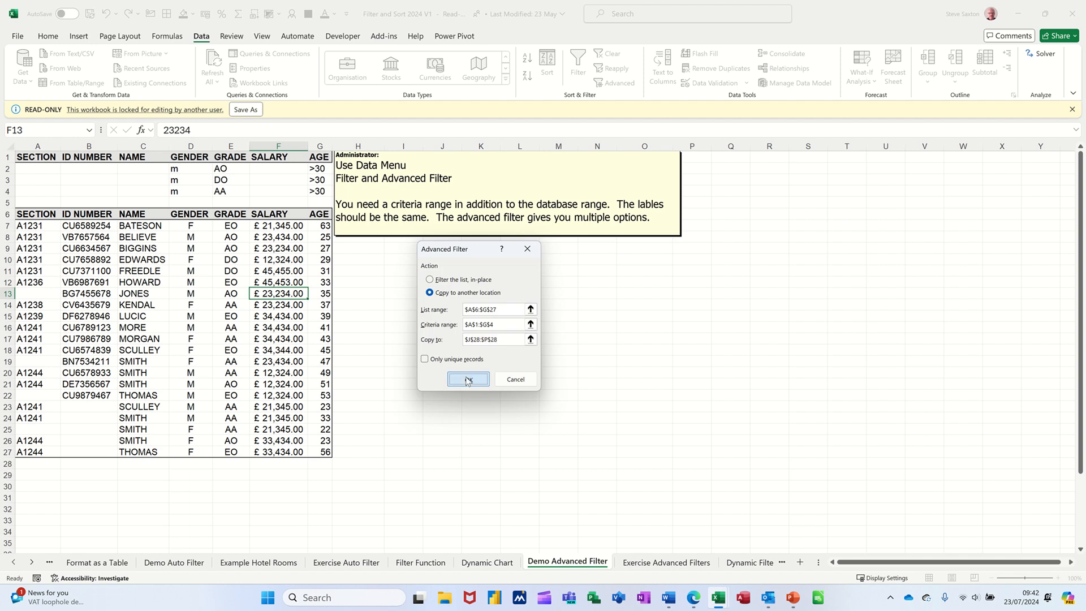
scroll(479, 449, "down", 3)
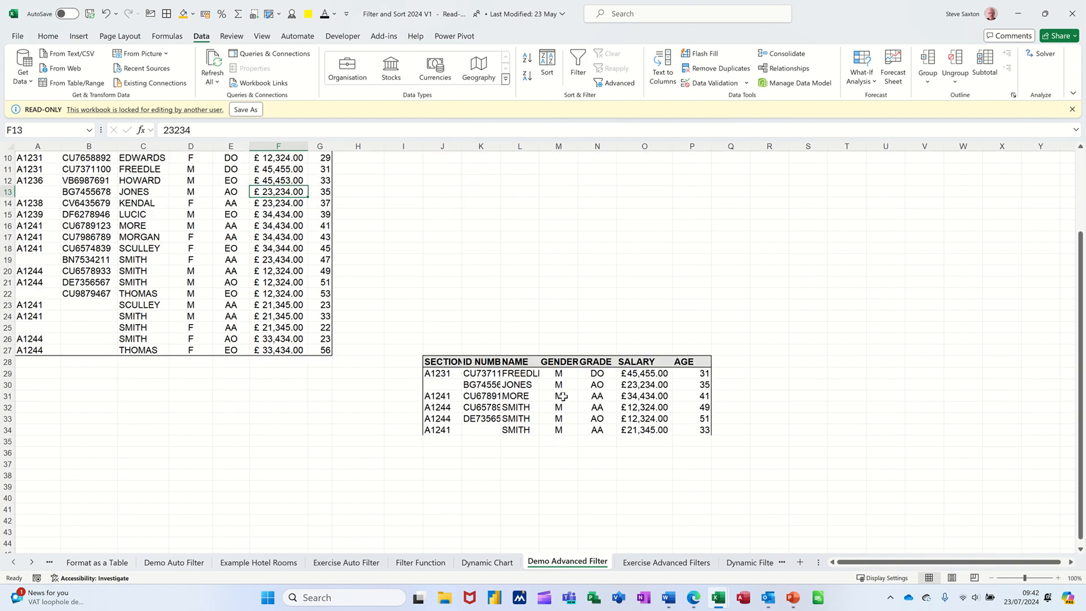
scroll(535, 424, "up", 3)
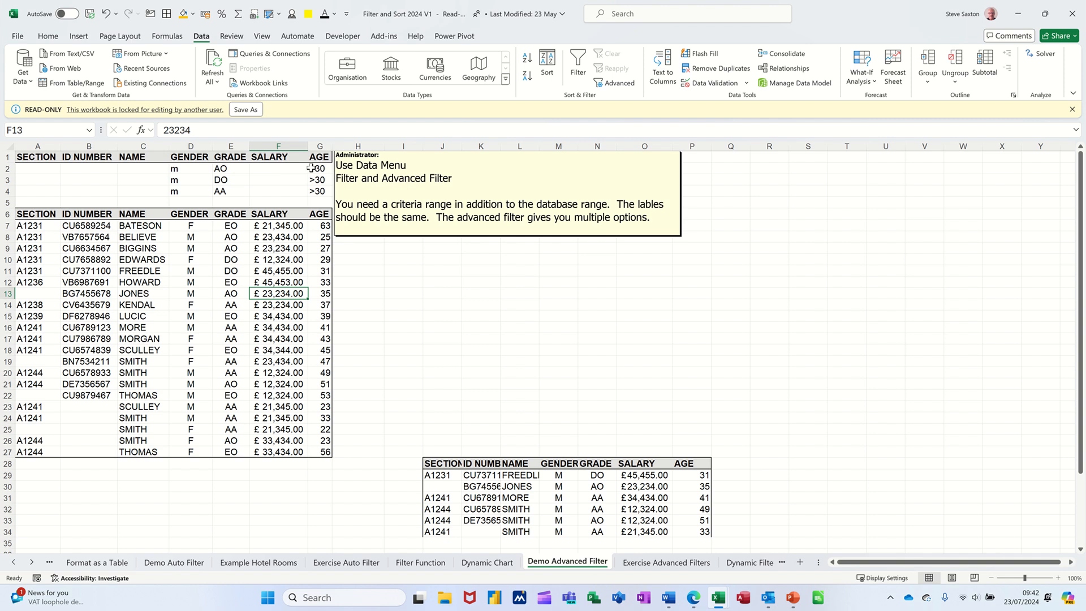
Step: Clear the age, grade and gender criteria from rows 2 to 4 and delete the copied records in J28:P34
left_click_drag(306, 169, 309, 190)
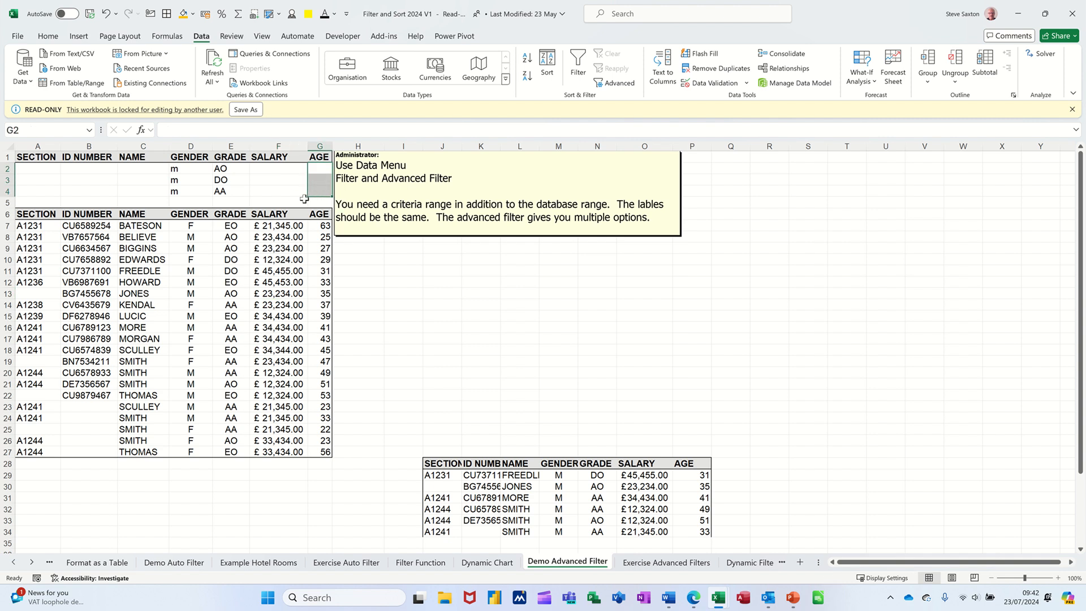
left_click_drag(218, 169, 173, 192)
key("Delete")
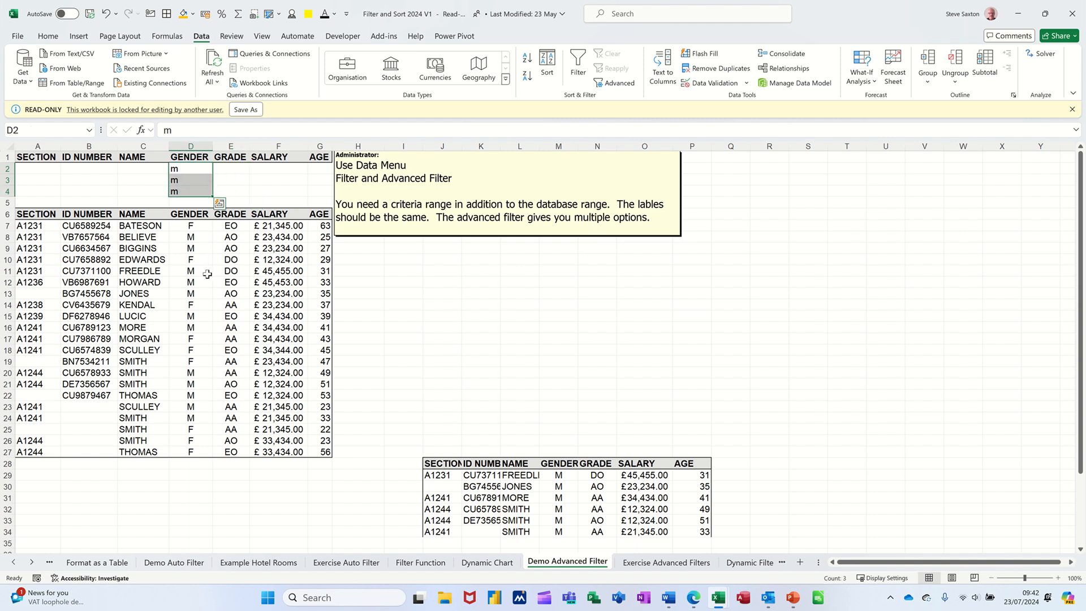
key("Delete")
left_click(204, 271)
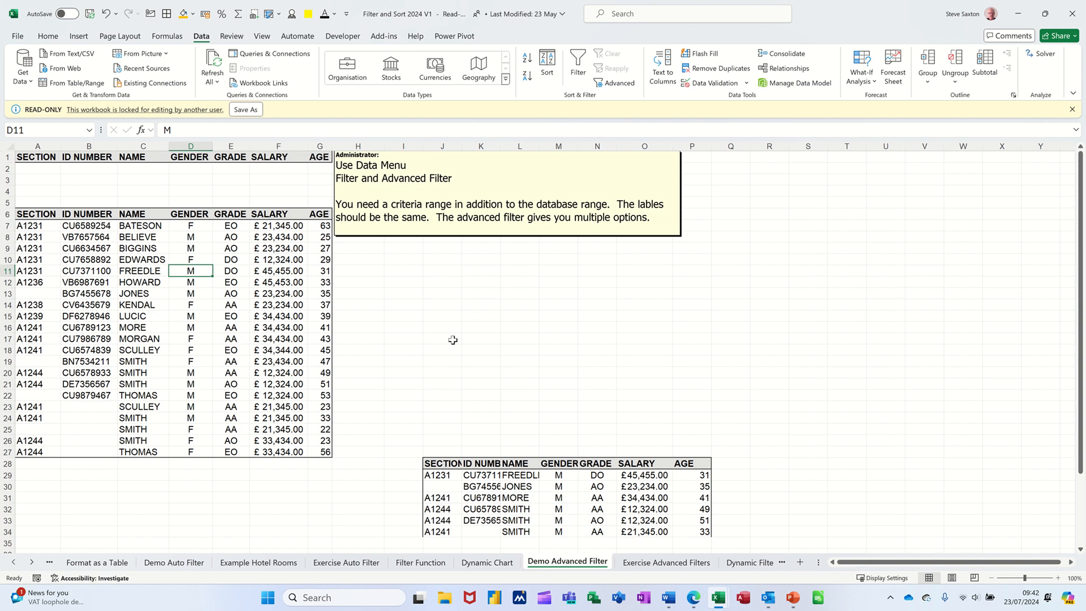
left_click_drag(426, 444, 726, 536)
left_click(543, 388)
Step: Examine the blank row A5:G5 that separates the criteria range from the list
left_click(216, 290)
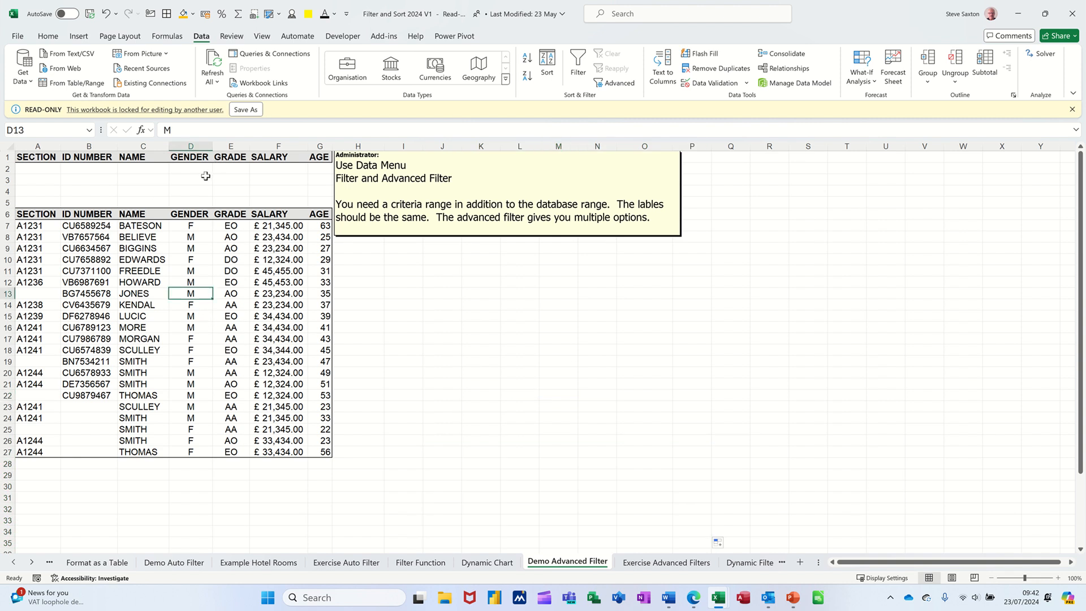
left_click_drag(37, 202, 323, 205)
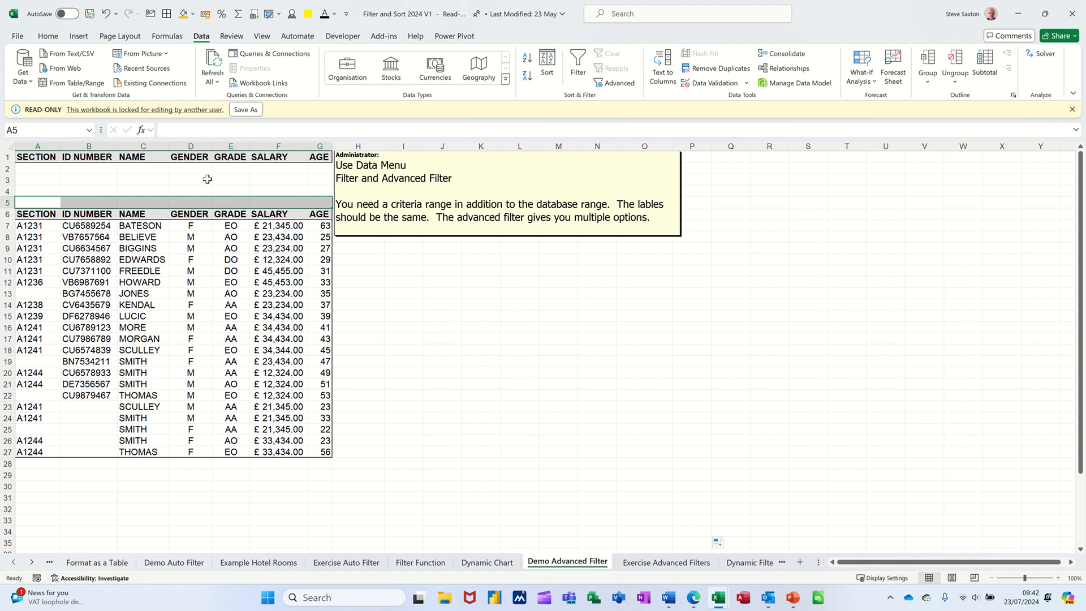
left_click(235, 176)
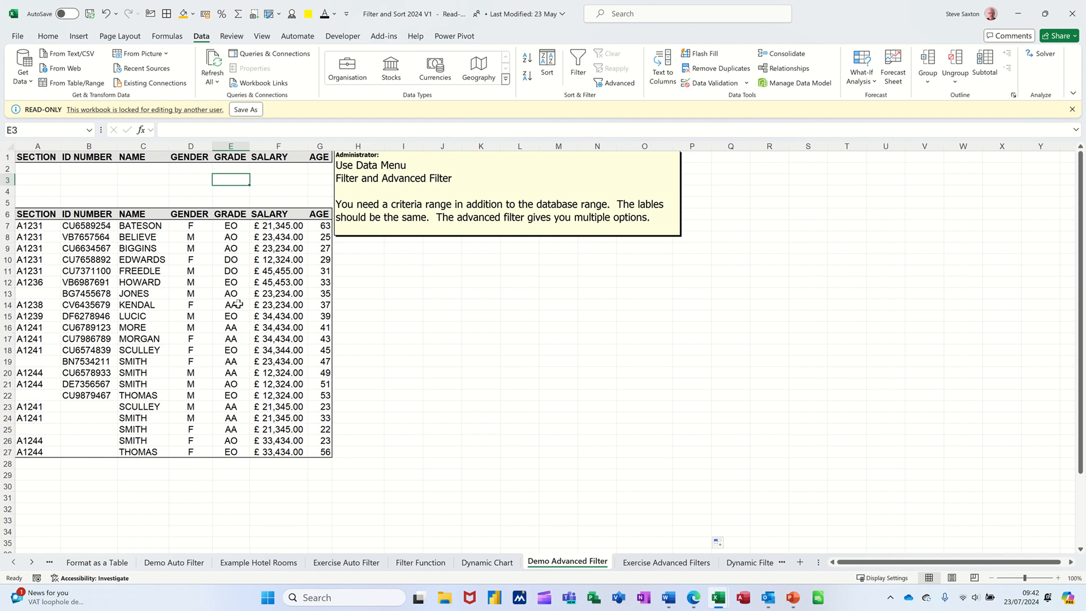